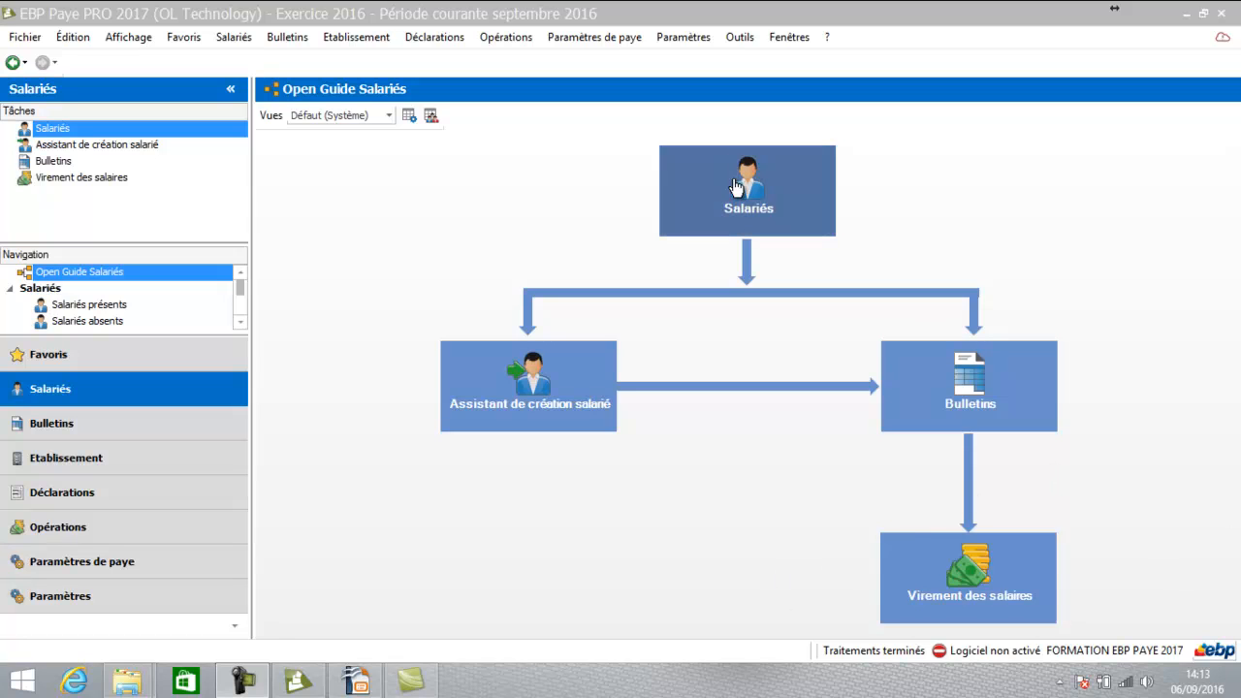
Start the employee creation assistant and pick the FAMILLE_NC_CDI_TP employee family
{"action": "left_click", "coordinate": [492, 400]}
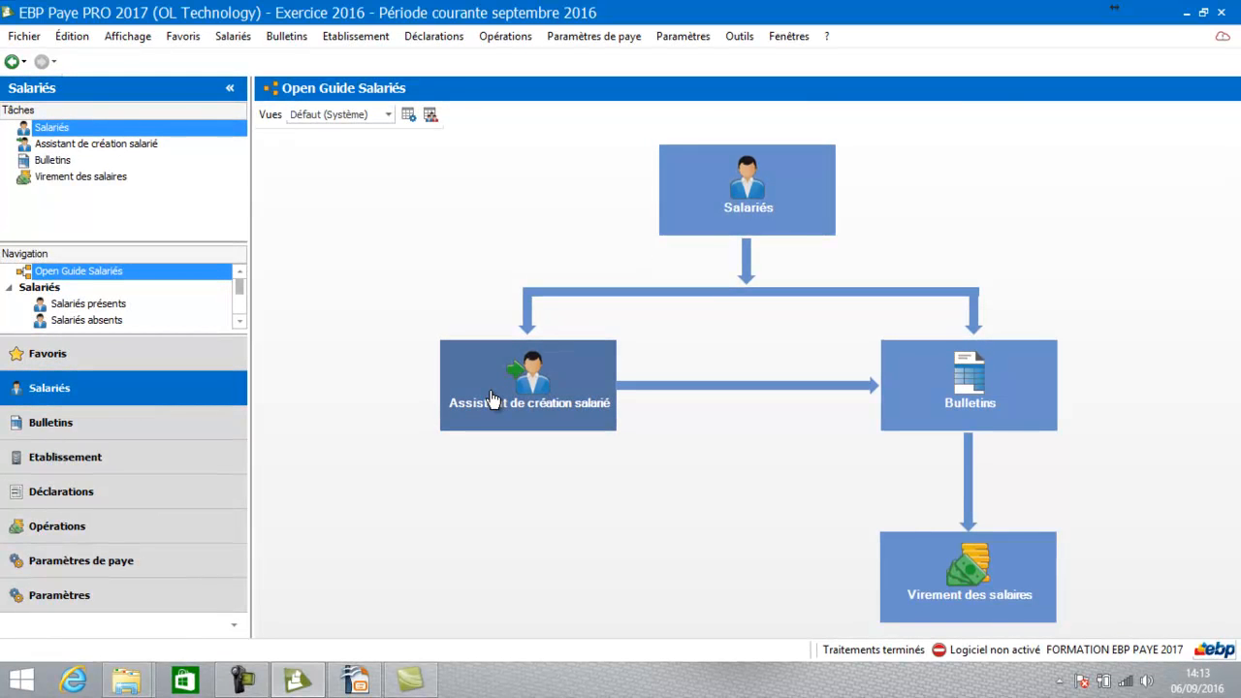
{"action": "left_click", "coordinate": [491, 400]}
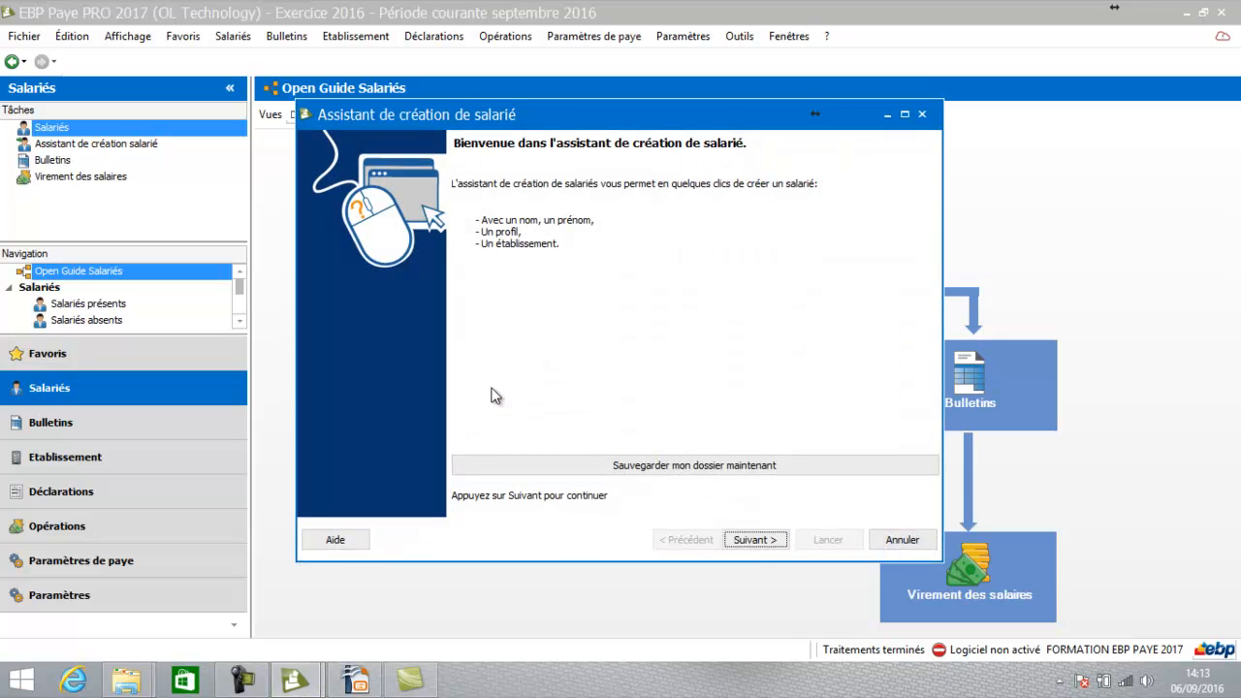
{"action": "left_click", "coordinate": [756, 540]}
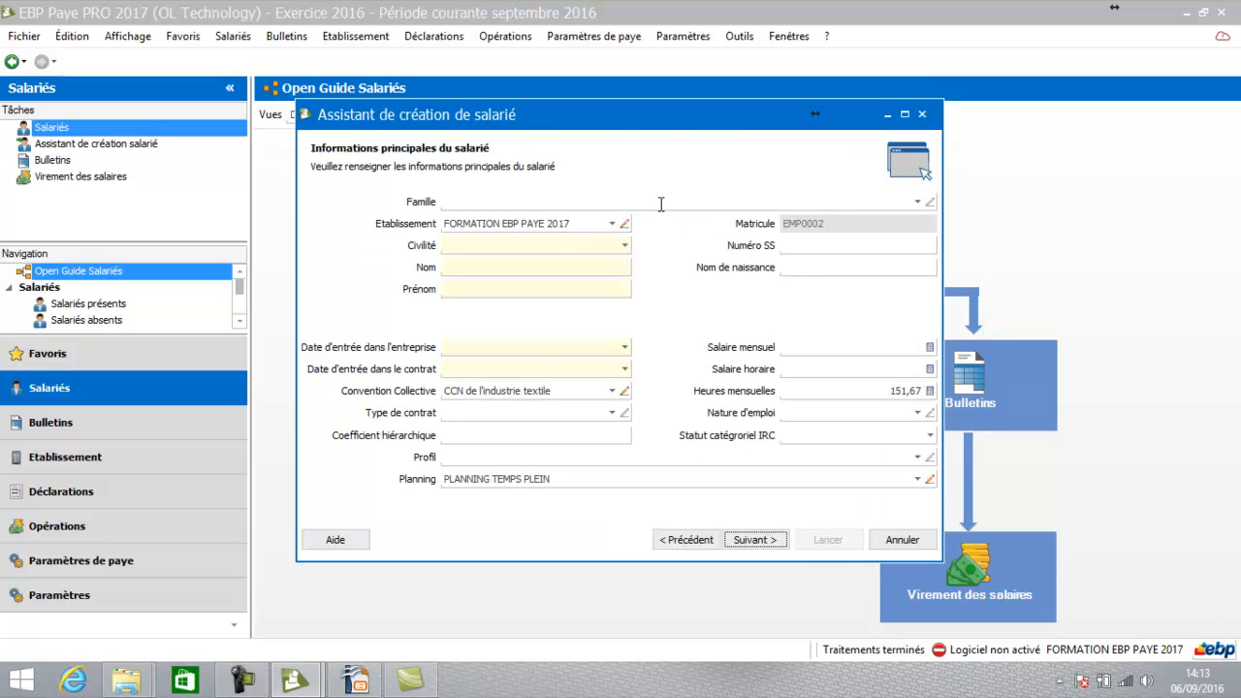
{"action": "left_click", "coordinate": [916, 204]}
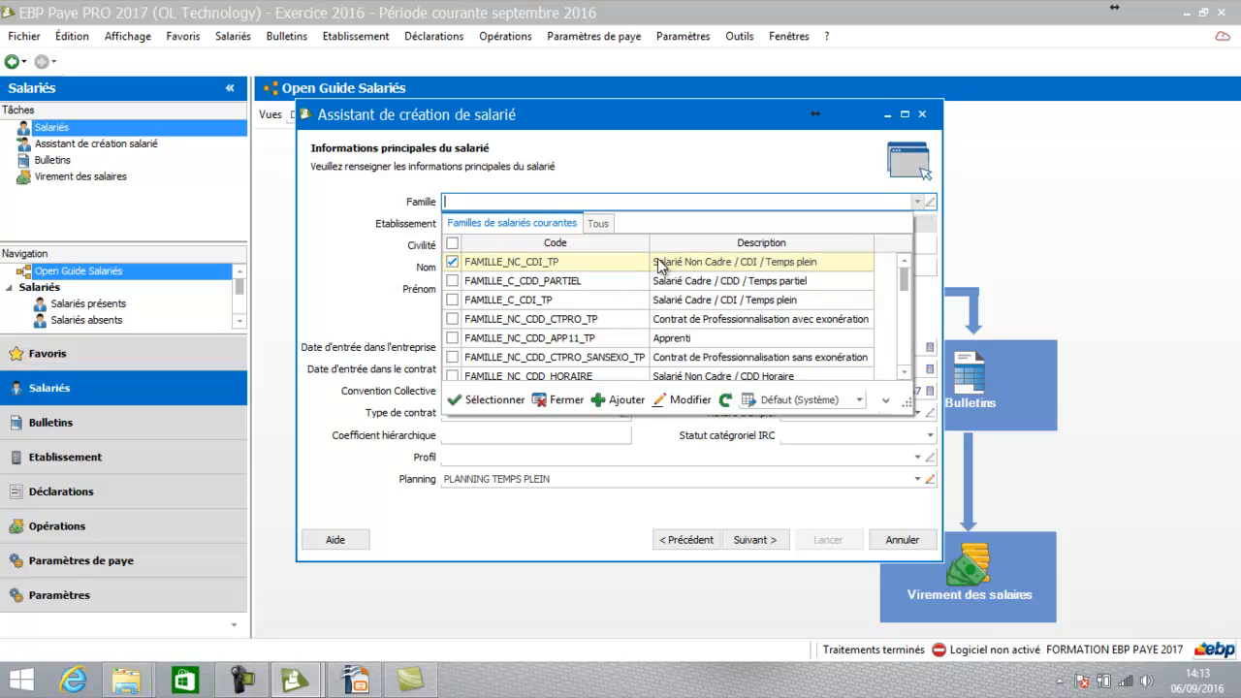
{"action": "left_click", "coordinate": [732, 263]}
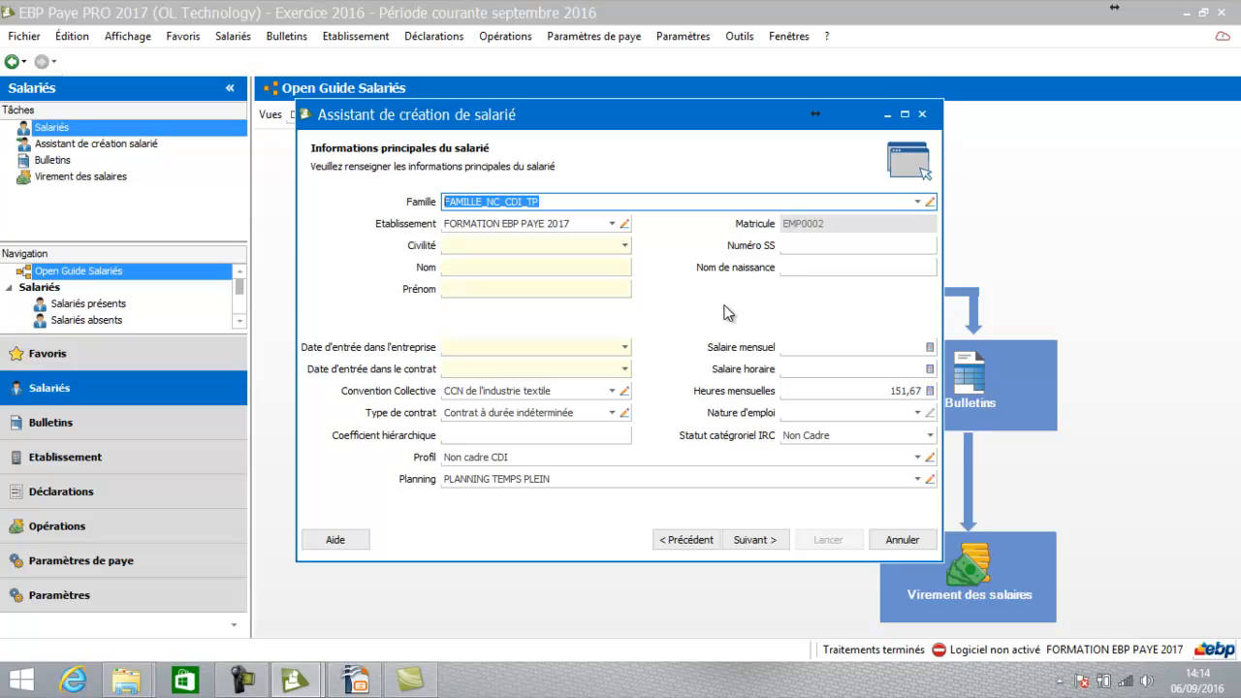
Set civility to Madame and enter the employee's surname and first name
{"action": "left_click", "coordinate": [540, 248]}
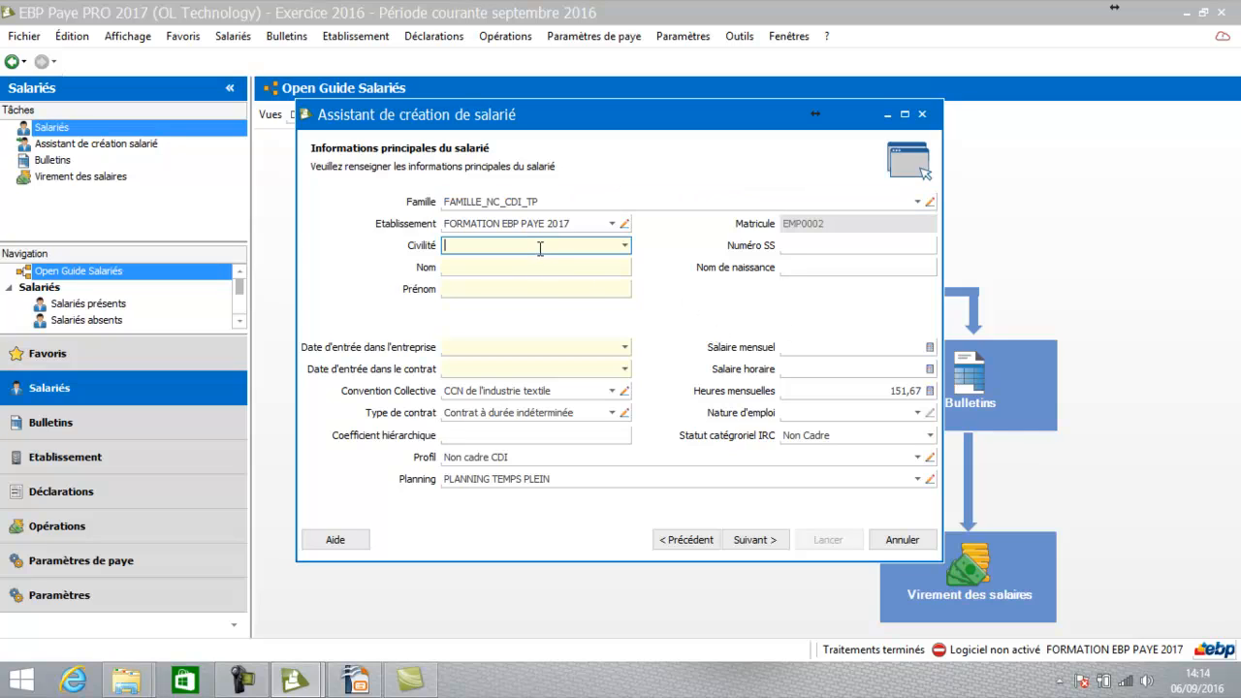
{"action": "left_click", "coordinate": [626, 248]}
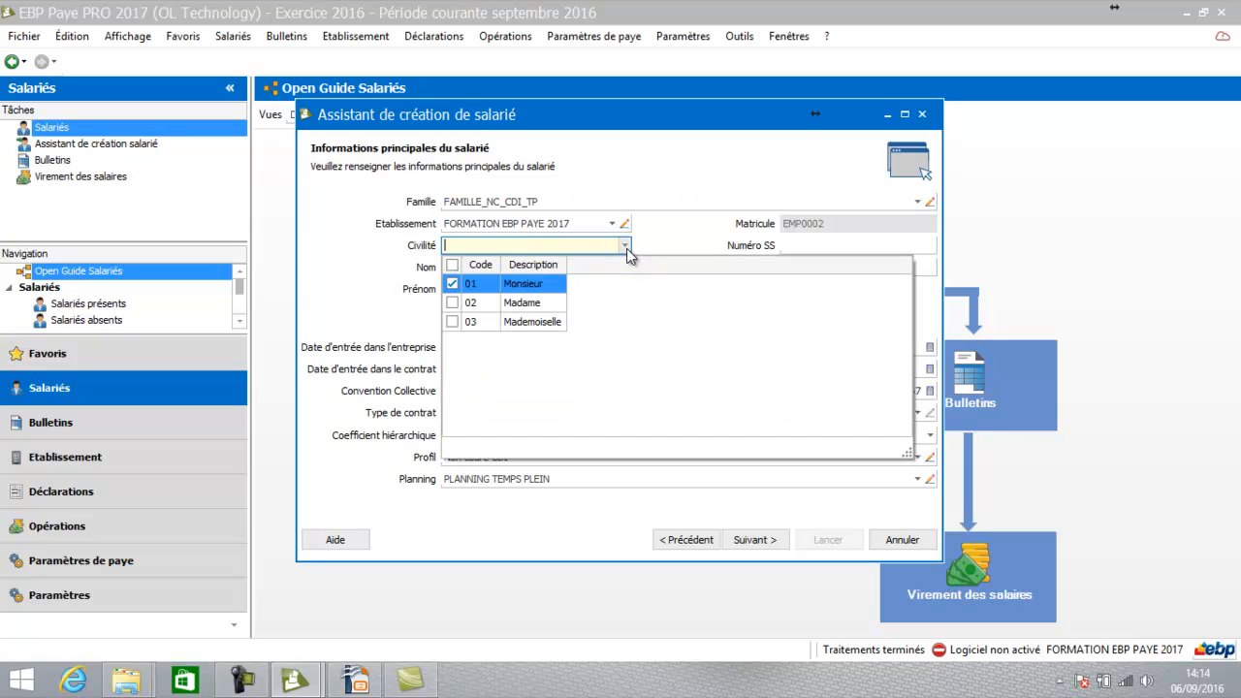
{"action": "left_click", "coordinate": [555, 302]}
{"action": "left_click", "coordinate": [570, 267]}
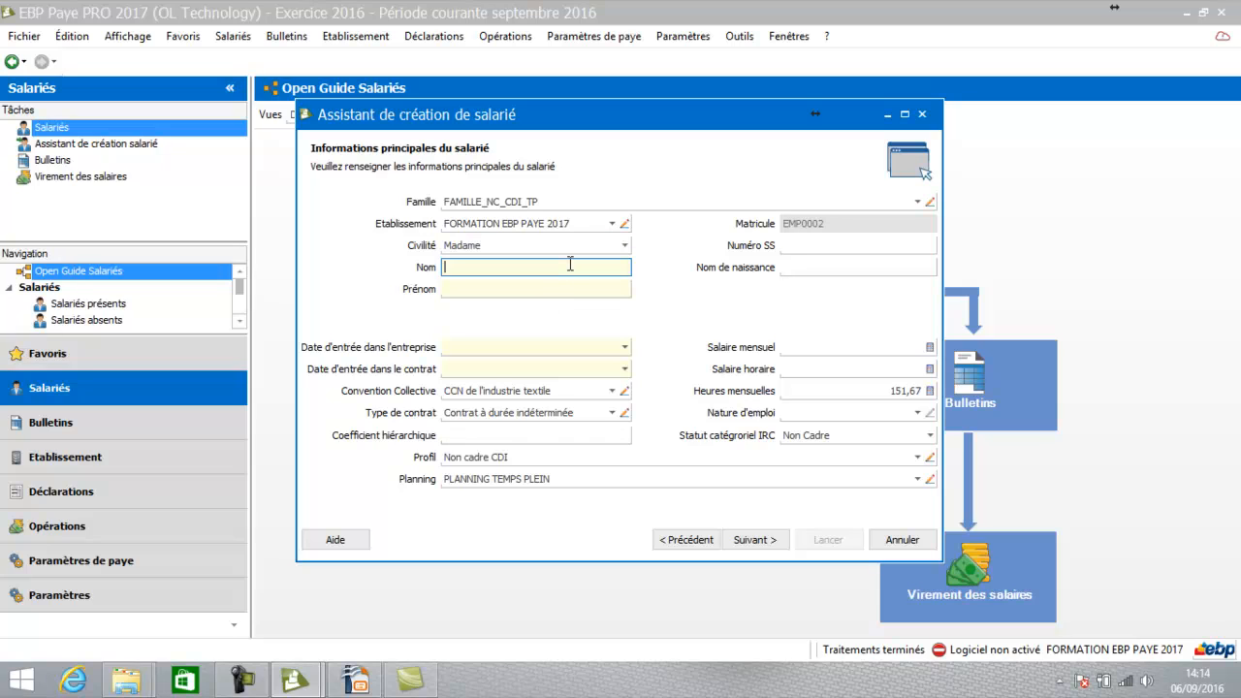
{"action": "key", "text": "Tab"}
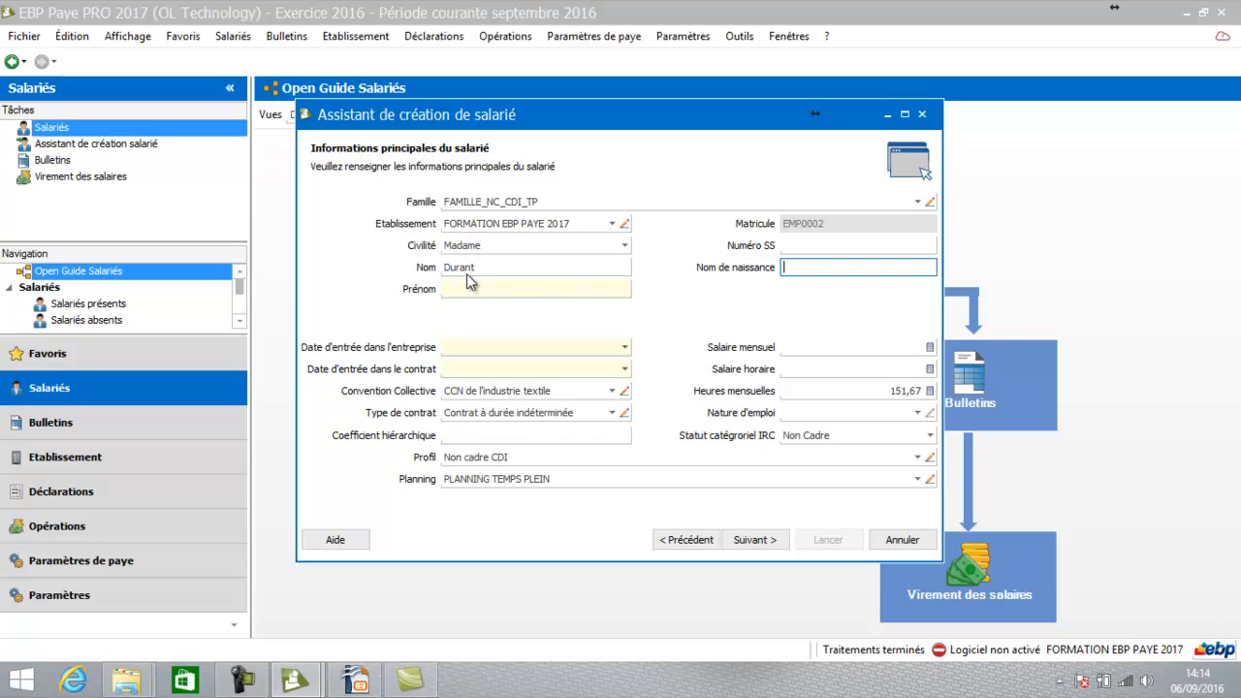
{"action": "left_click", "coordinate": [472, 287]}
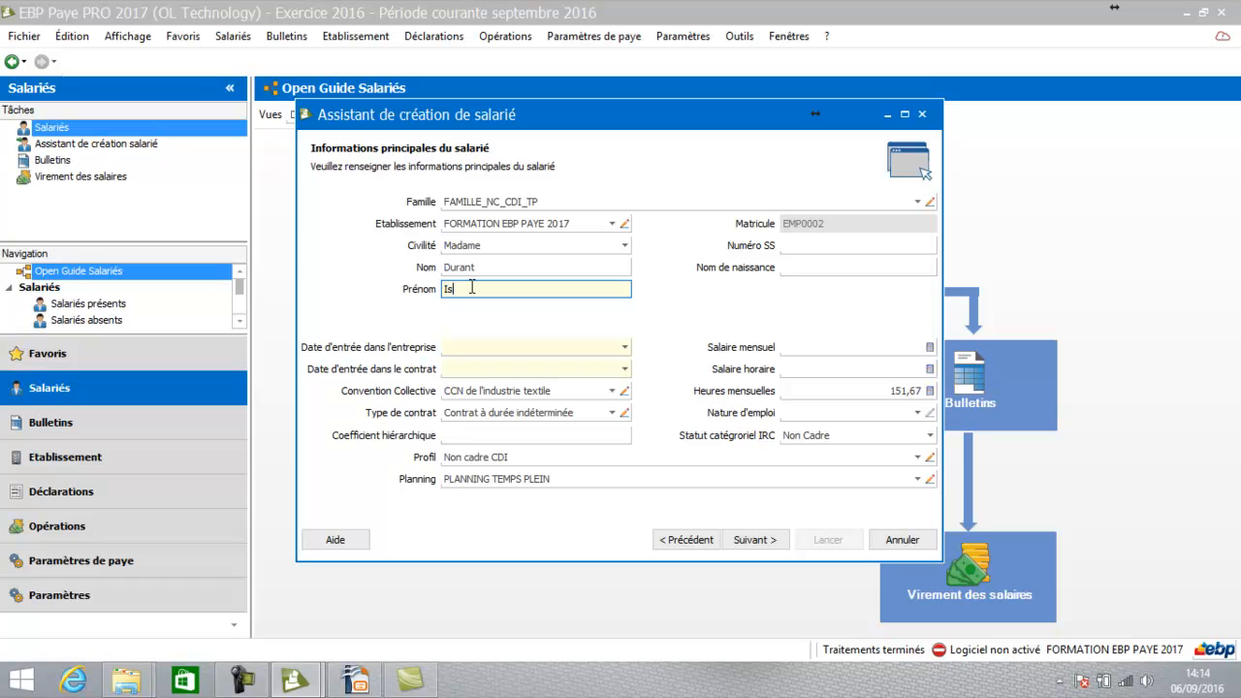
{"action": "key", "text": "Tab"}
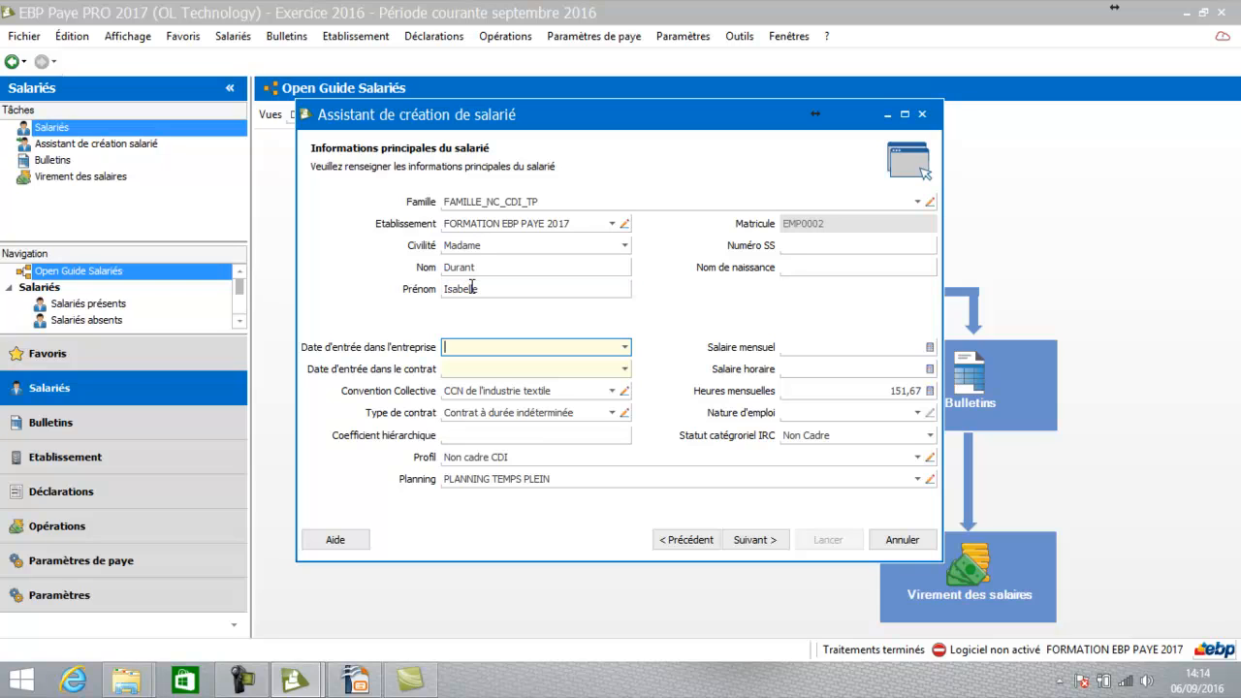
Set the entry date to 06/09/2016 and the monthly salary to 2 000,00
{"action": "left_click", "coordinate": [625, 347]}
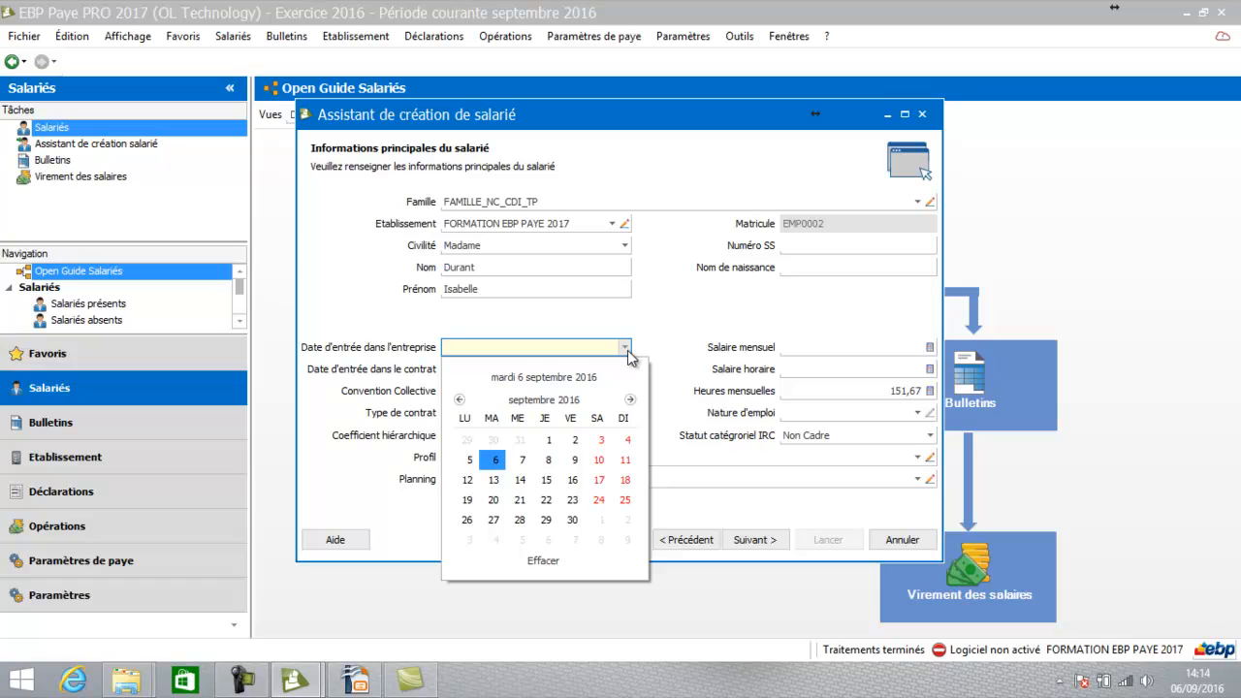
{"action": "left_click", "coordinate": [496, 460]}
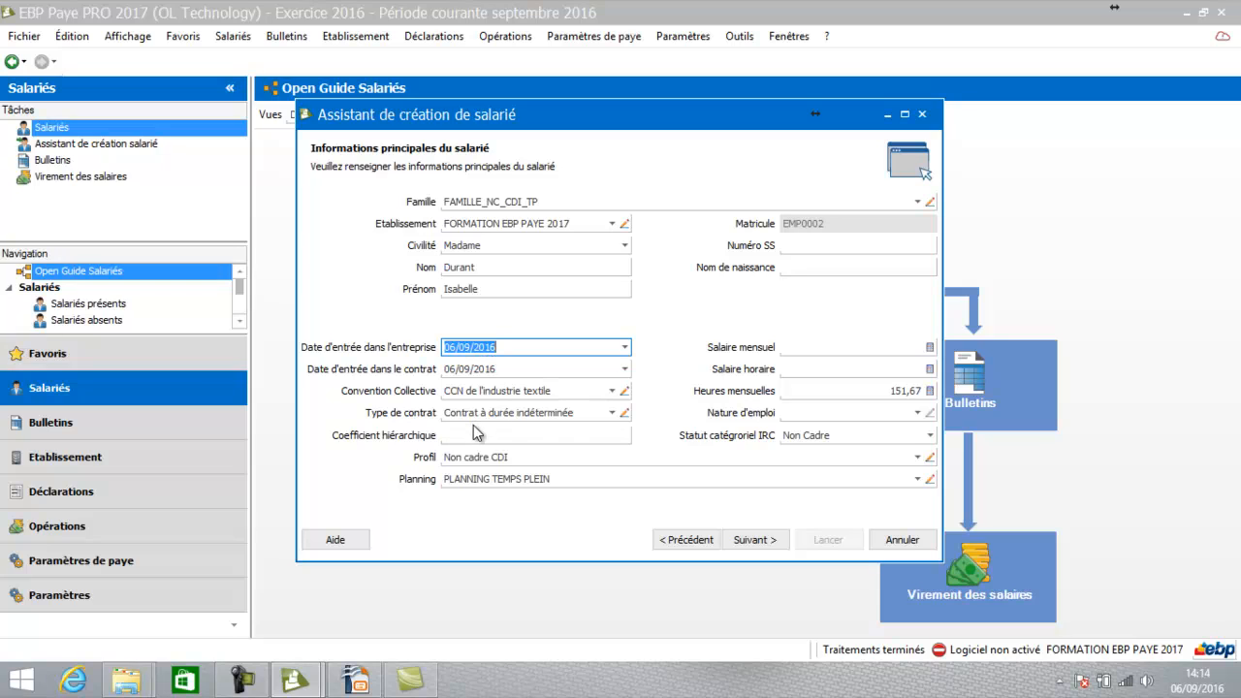
{"action": "left_click", "coordinate": [849, 346]}
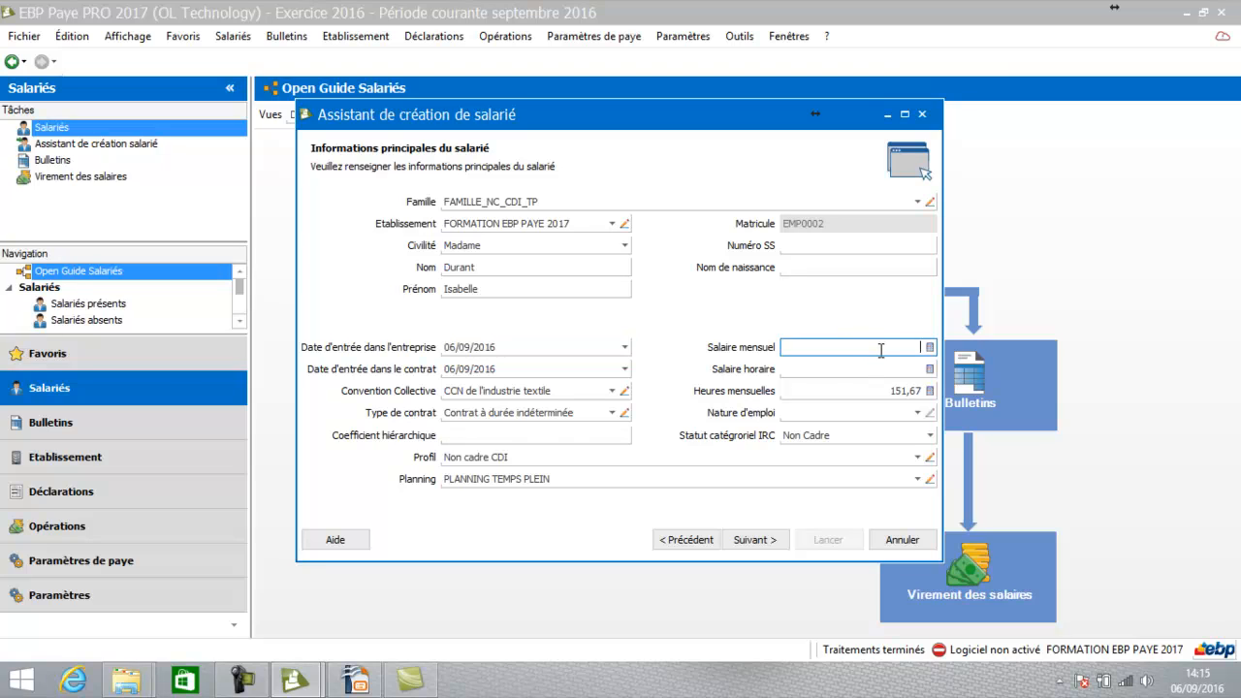
{"action": "type", "text": "2 000"}
{"action": "key", "text": "Tab"}
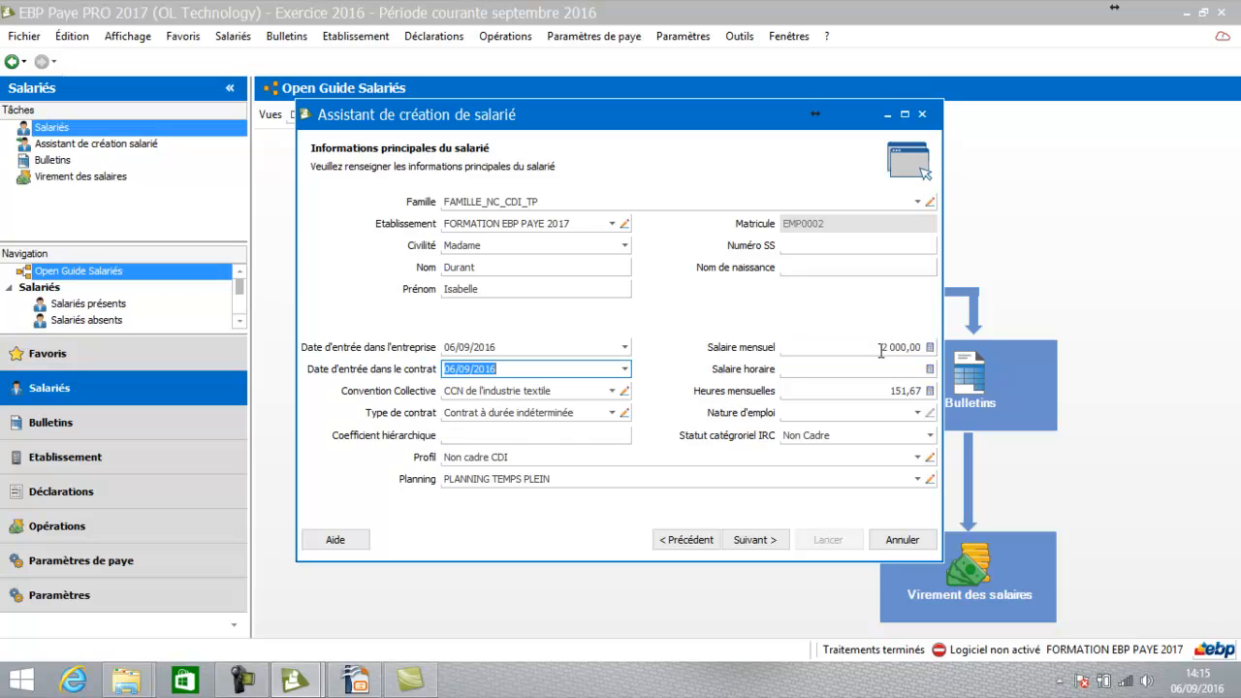
{"action": "left_click", "coordinate": [915, 413]}
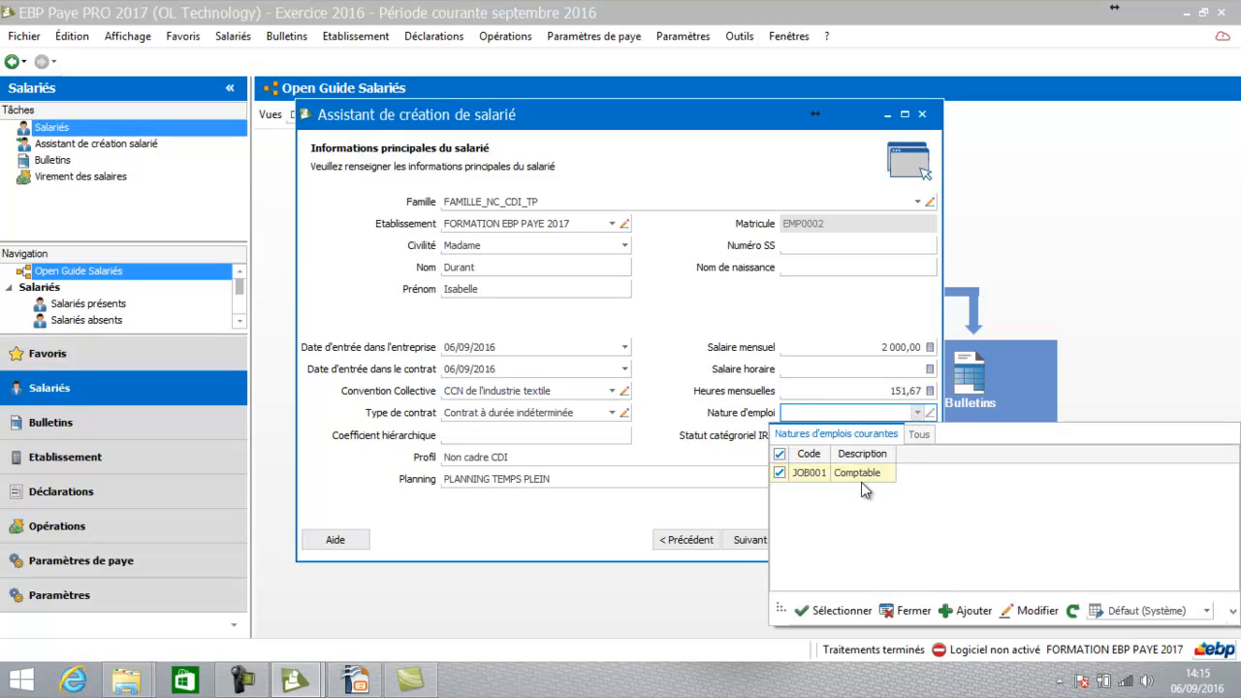
Create and save a new job nature named Formatrice
{"action": "left_click", "coordinate": [982, 618]}
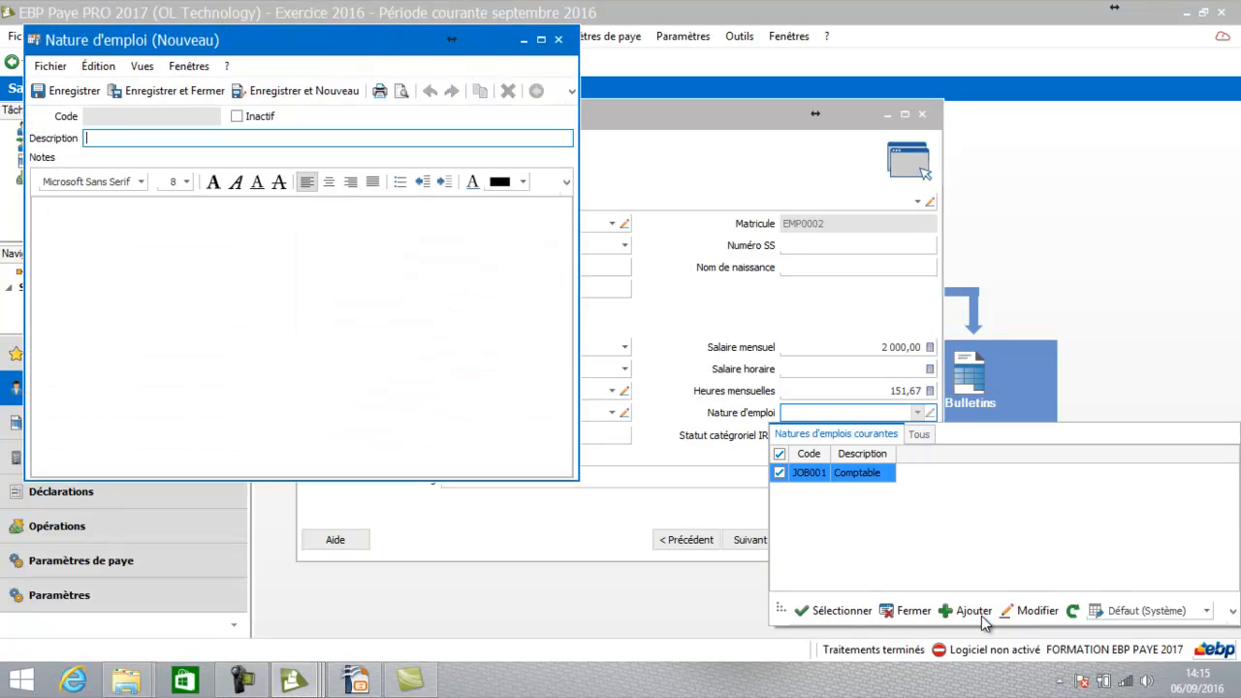
{"action": "type", "text": "Formatrice"}
{"action": "key", "text": "Tab"}
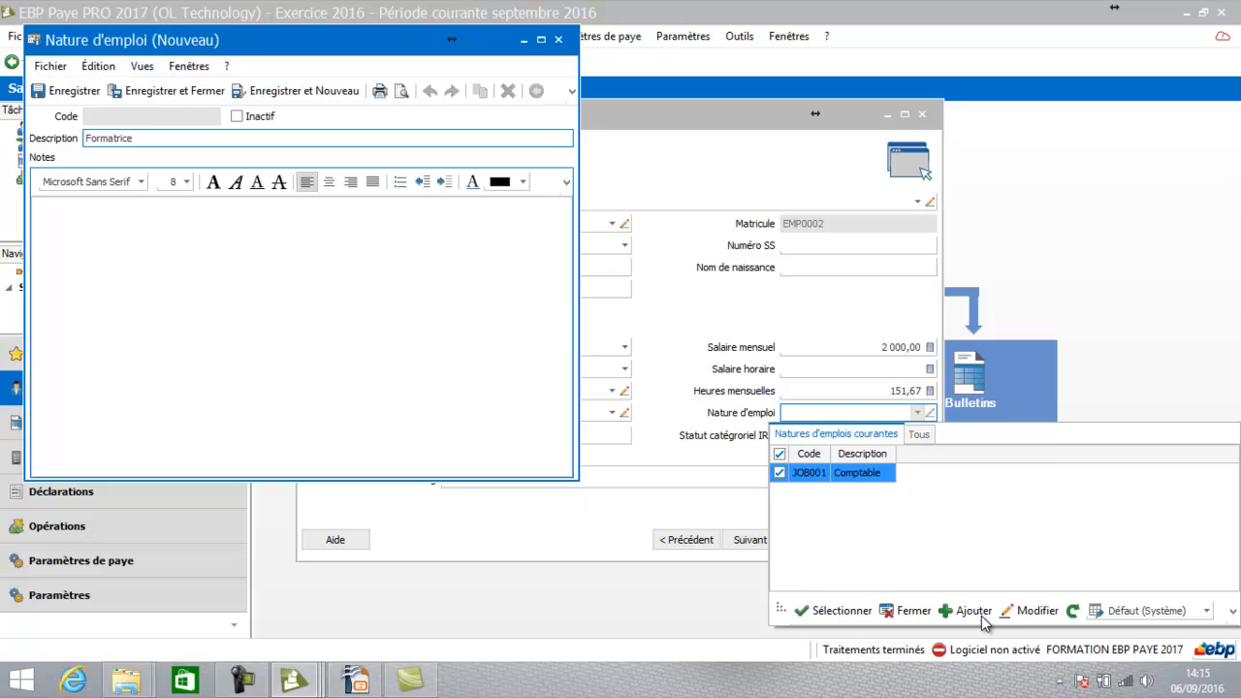
{"action": "left_click", "coordinate": [170, 91]}
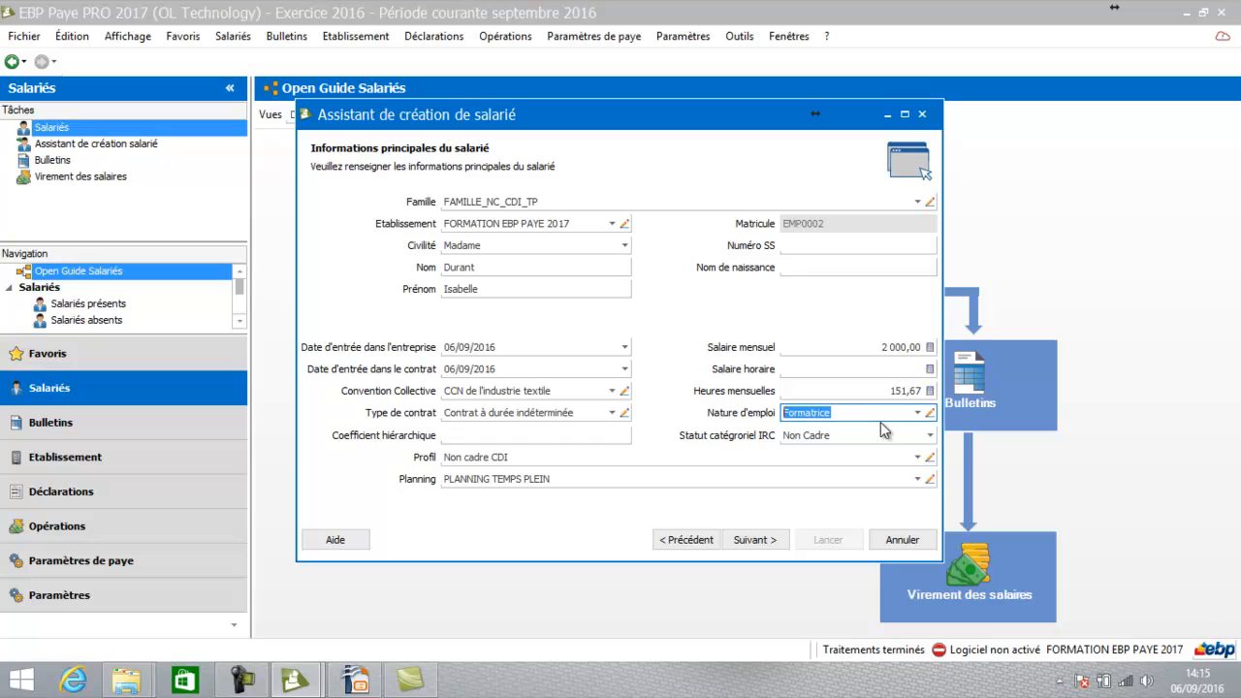
Set the hierarchical coefficient to 250 and advance to Mutuelle et retraite
{"action": "left_click", "coordinate": [527, 436]}
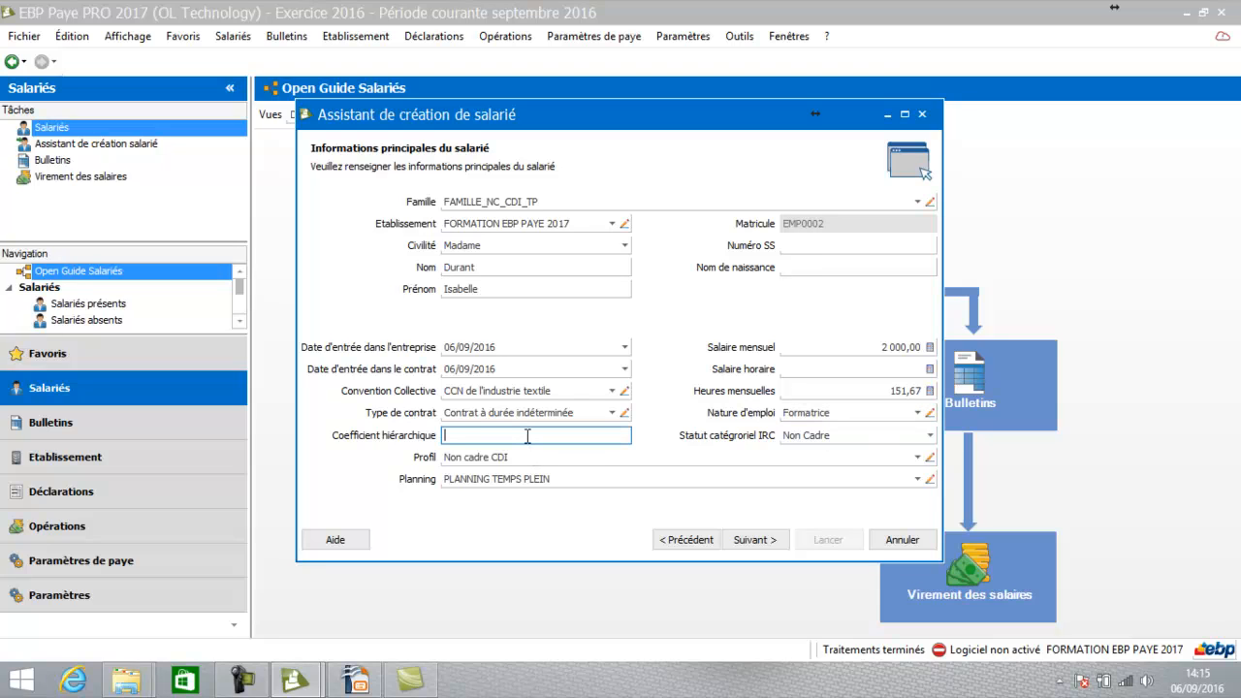
{"action": "type", "text": "é(à"}
{"action": "key", "text": "BackSpace"}
{"action": "key", "text": "BackSpace"}
{"action": "key", "text": "BackSpace"}
{"action": "type", "text": "250"}
{"action": "key", "text": "Tab"}
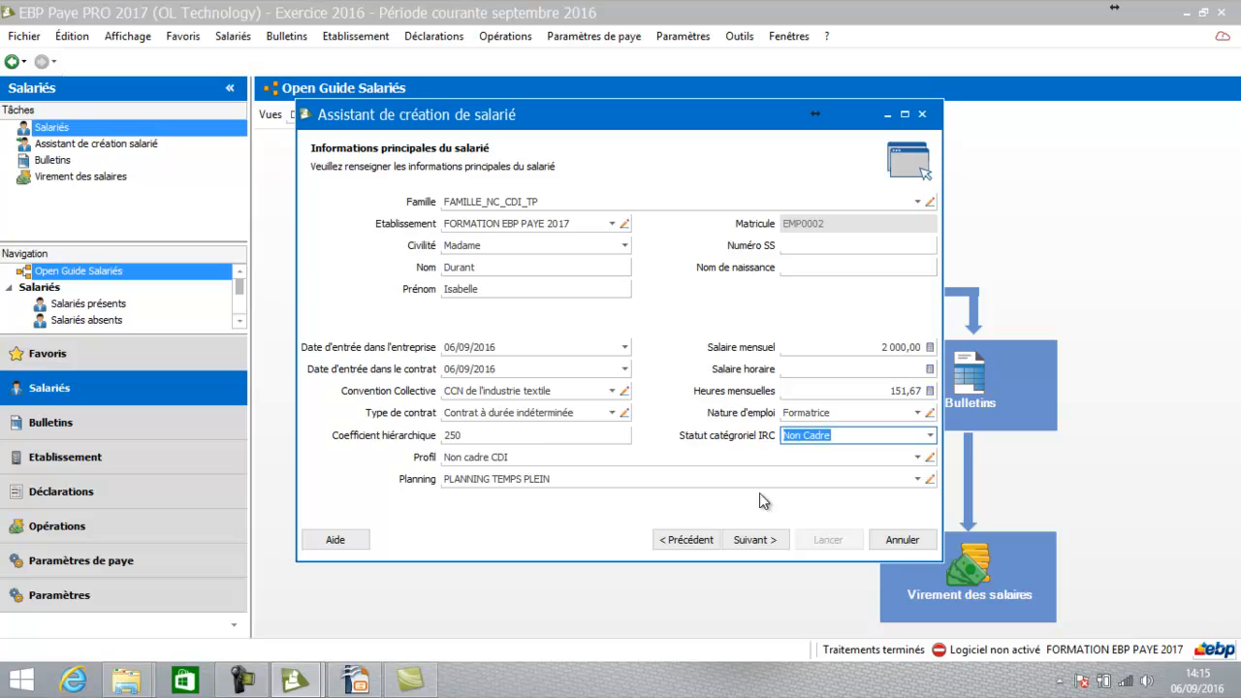
{"action": "left_click", "coordinate": [754, 542]}
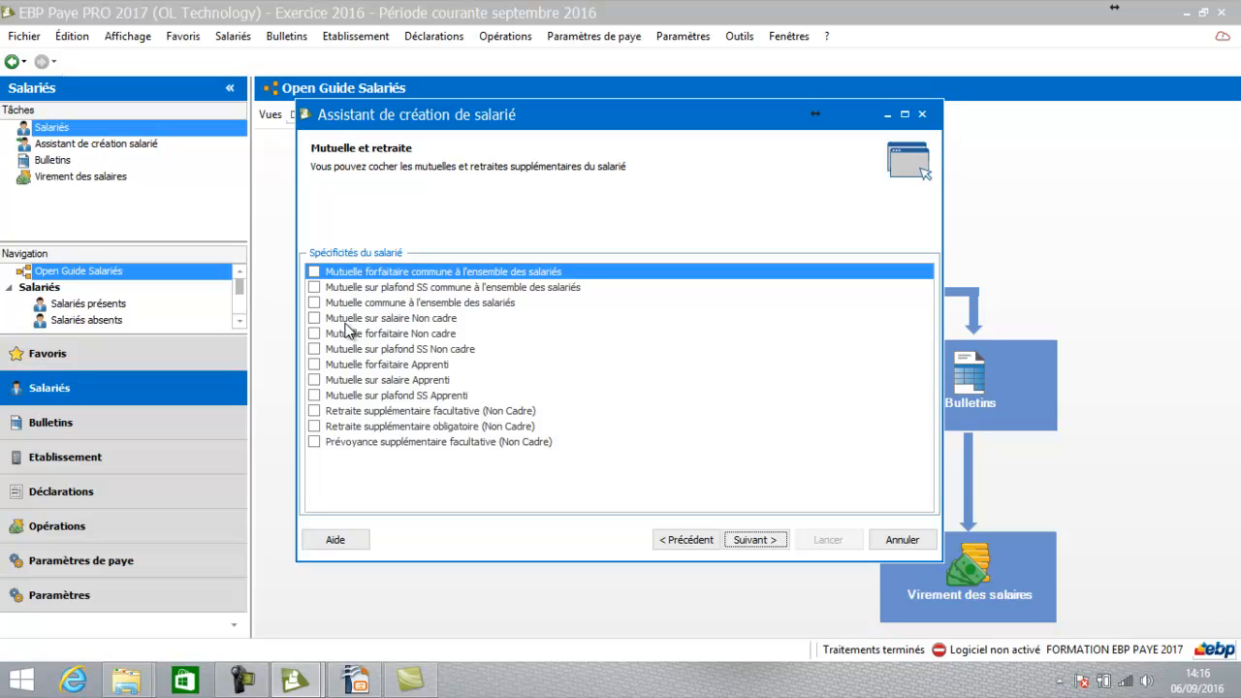
Tick Mutuelle sur salaire Non cadre and continue to Etat civil et coordonnées
{"action": "left_click", "coordinate": [315, 321]}
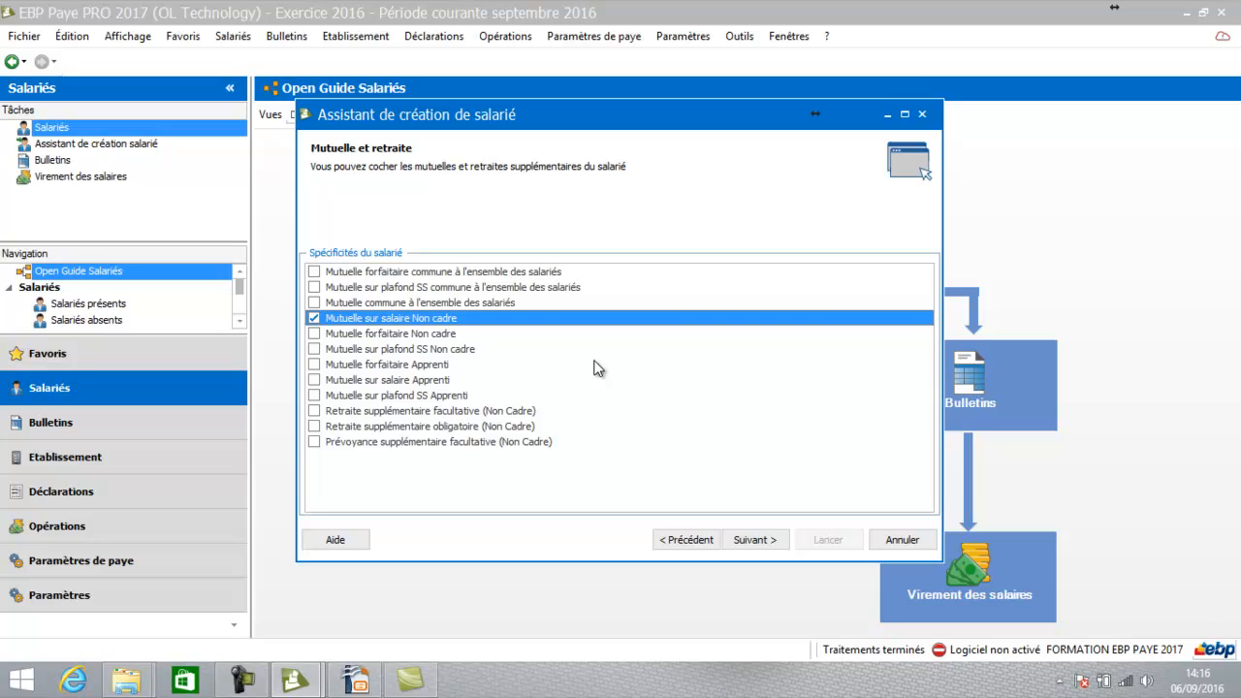
{"action": "left_click", "coordinate": [753, 540]}
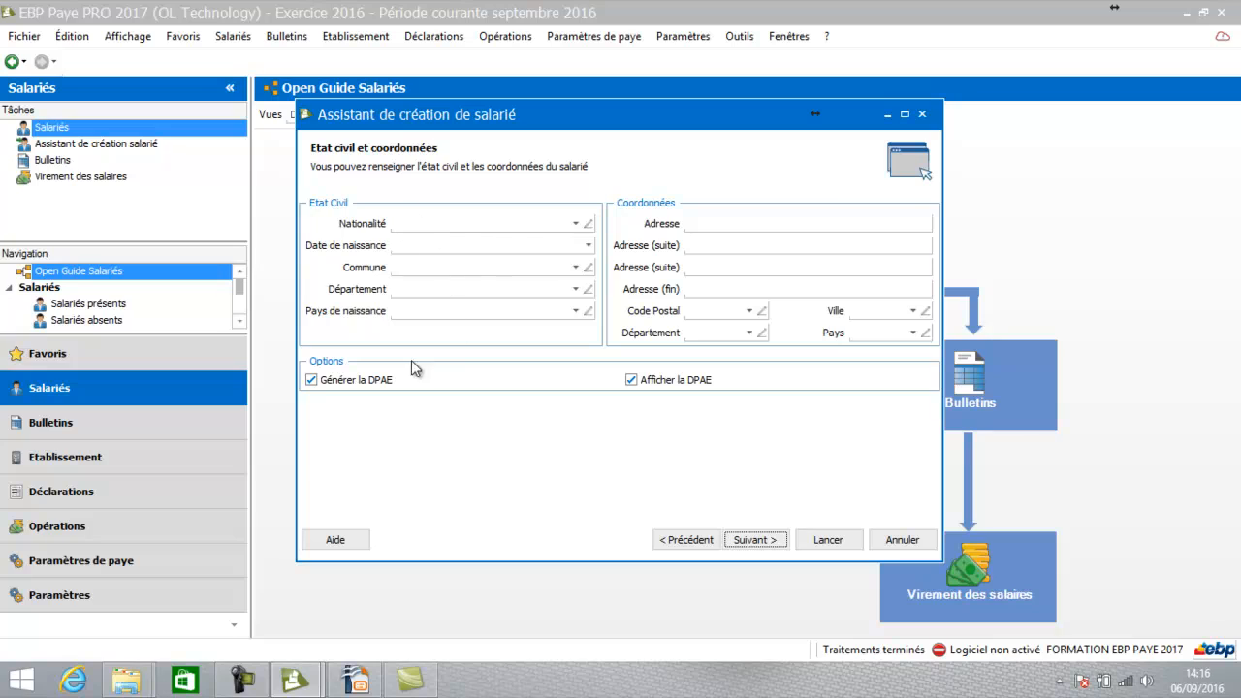
Fill in the employee's street address and postcode, then advance to the summary page
{"action": "left_click", "coordinate": [748, 223]}
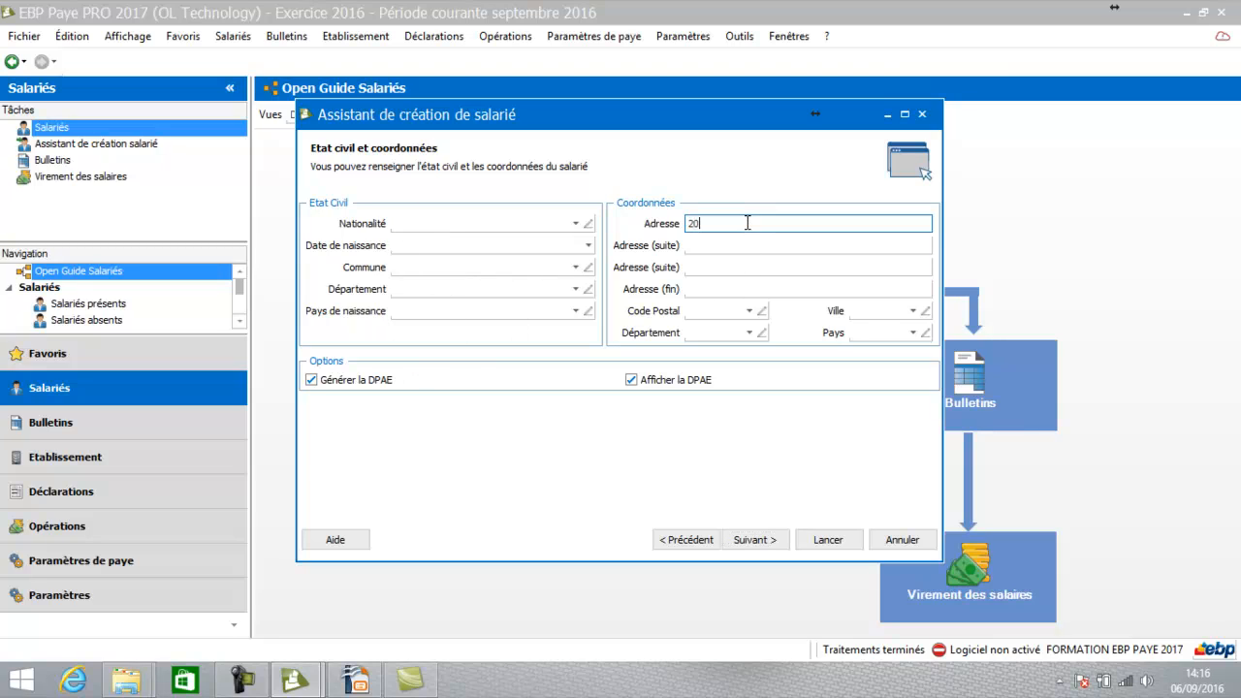
{"action": "key", "text": "Tab"}
{"action": "left_click", "coordinate": [704, 310]}
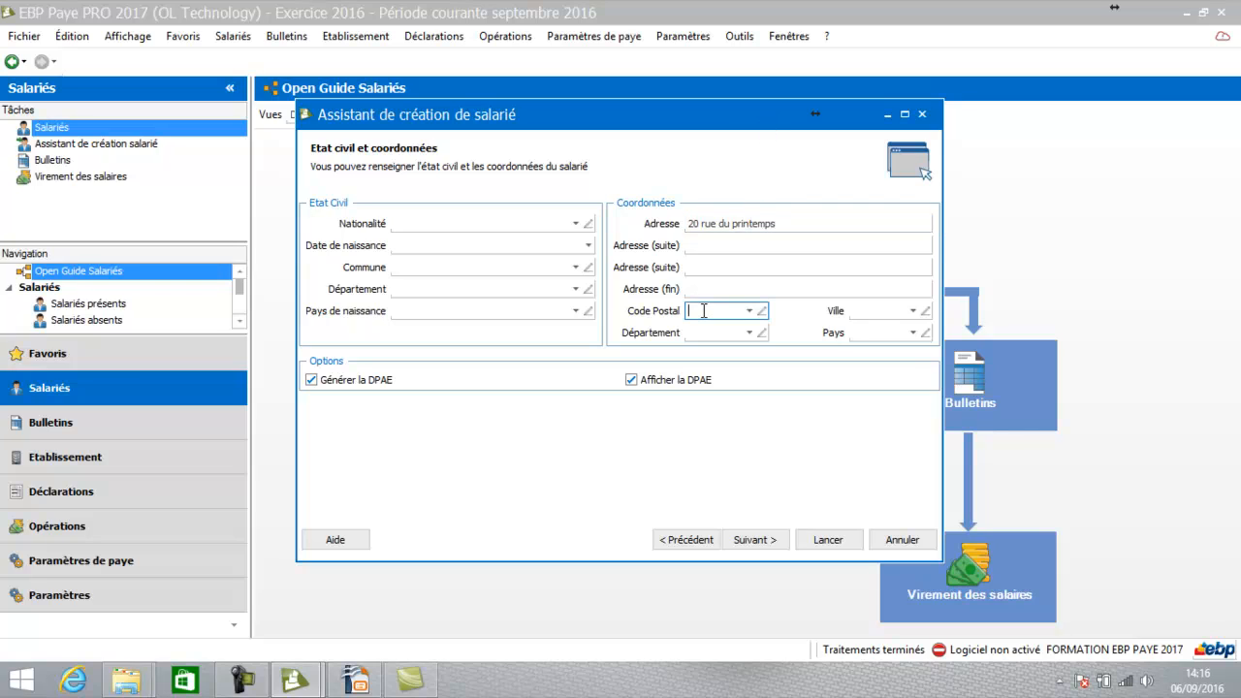
{"action": "type", "text": "44000"}
{"action": "key", "text": "Tab"}
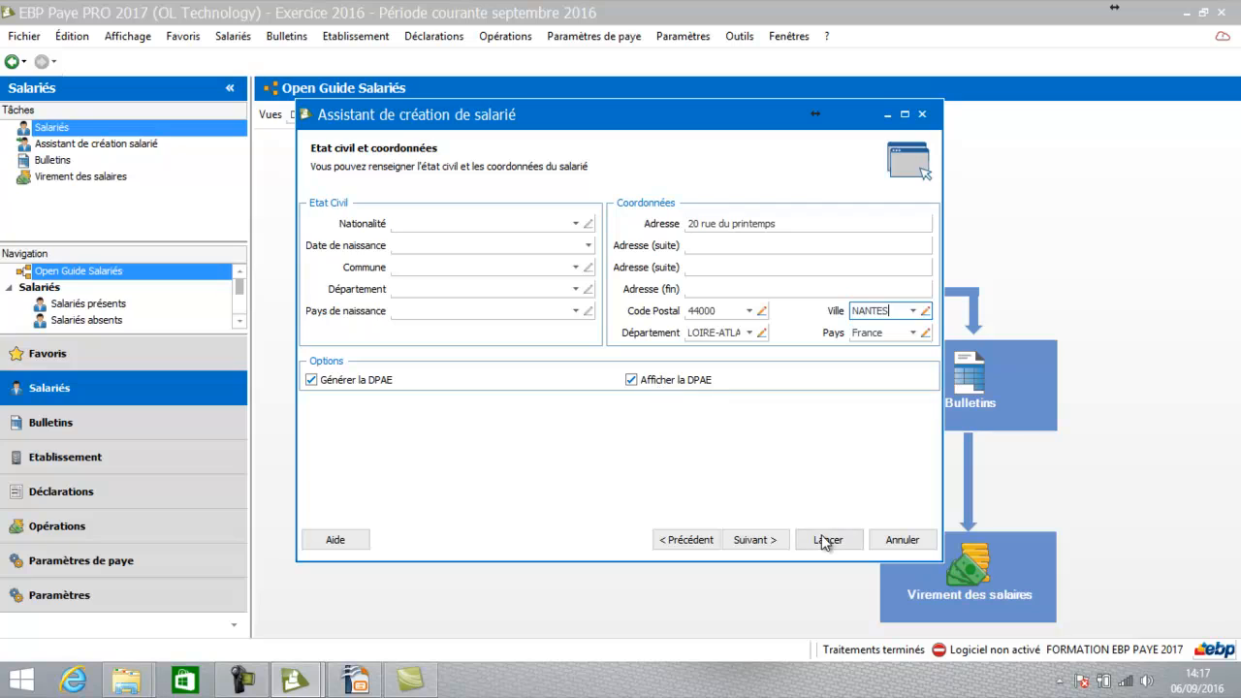
{"action": "left_click", "coordinate": [754, 540]}
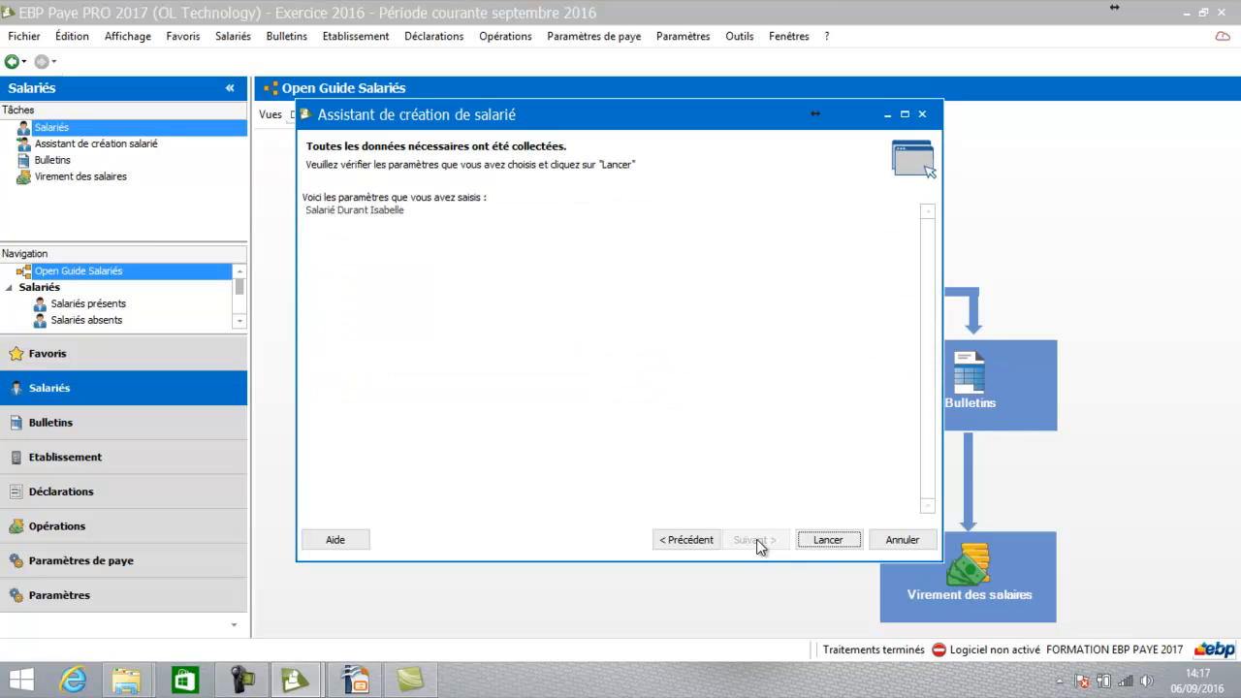
Create the employee, then close and save the generated DPAE declaration
{"action": "left_click", "coordinate": [825, 547]}
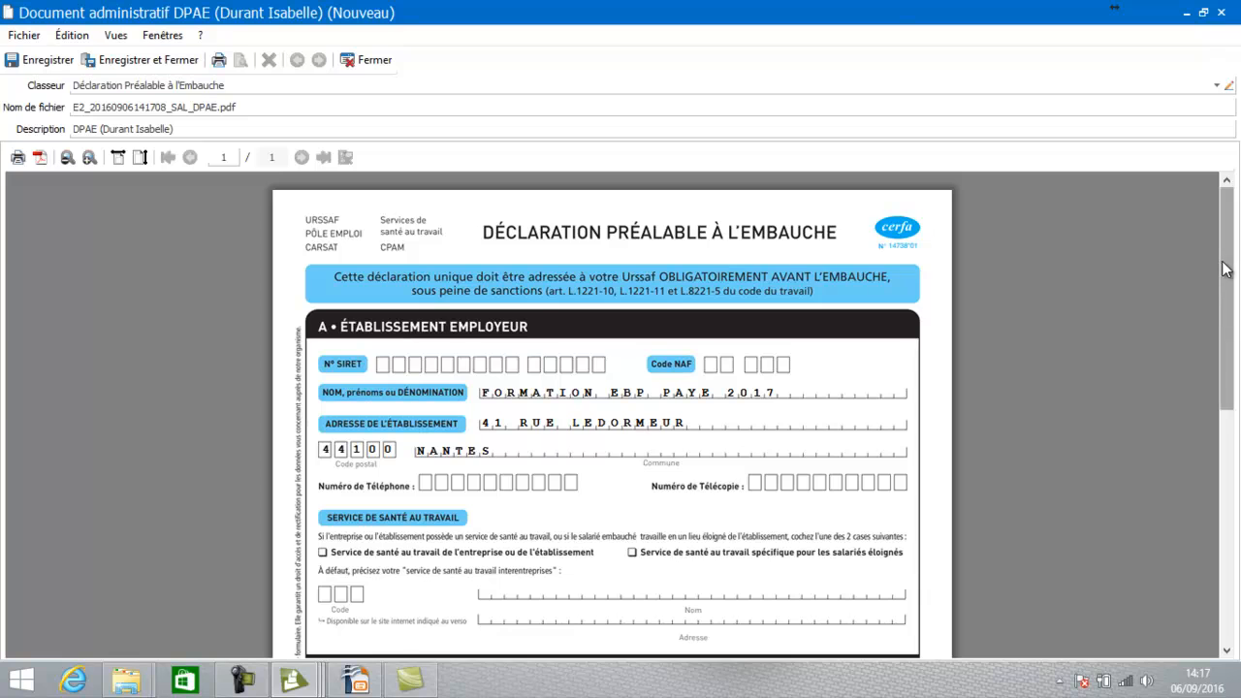
{"action": "mouse_move", "coordinate": [1223, 269]}
{"action": "left_mouse_down"}
{"action": "mouse_move", "coordinate": [1218, 507]}
{"action": "mouse_move", "coordinate": [1221, 194]}
{"action": "left_mouse_up"}
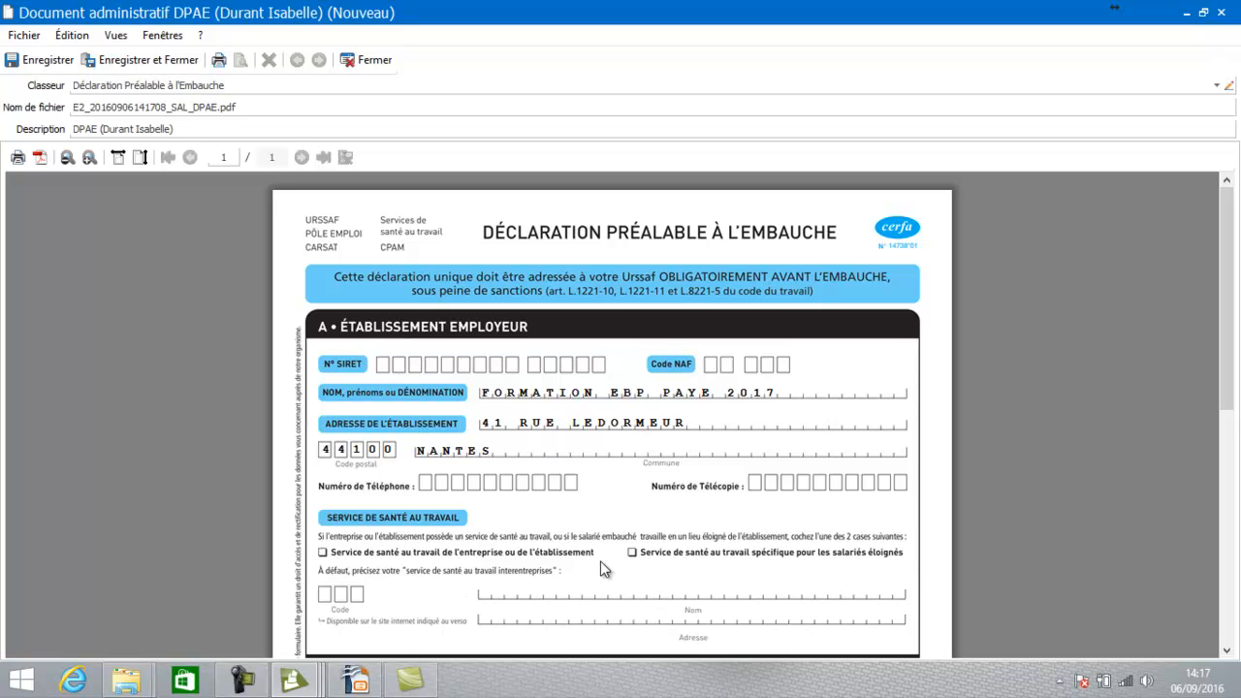
{"action": "left_click", "coordinate": [1224, 10]}
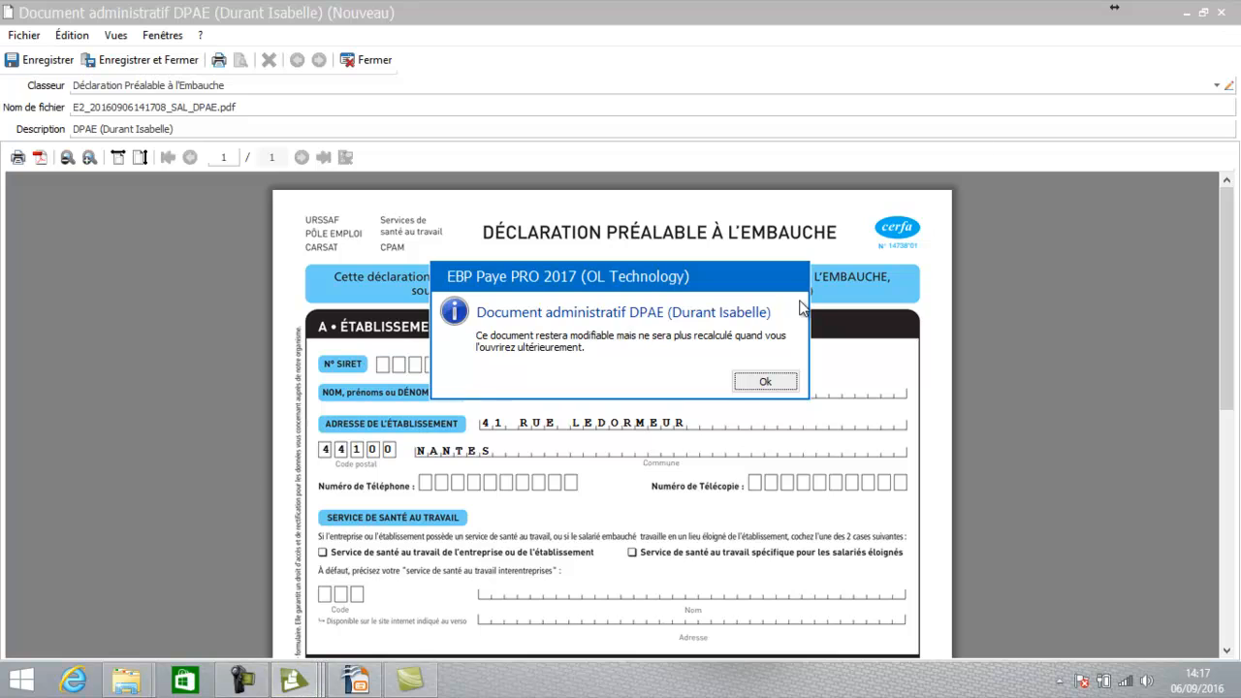
{"action": "left_click", "coordinate": [760, 383]}
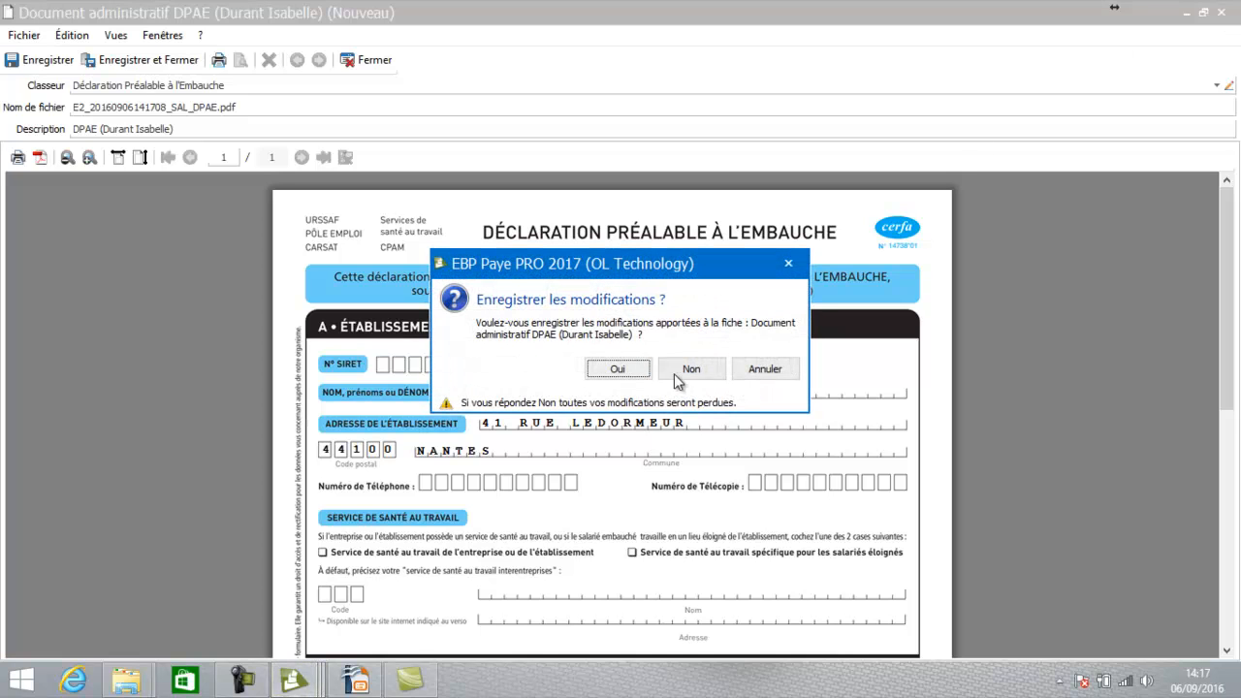
{"action": "left_click", "coordinate": [638, 380]}
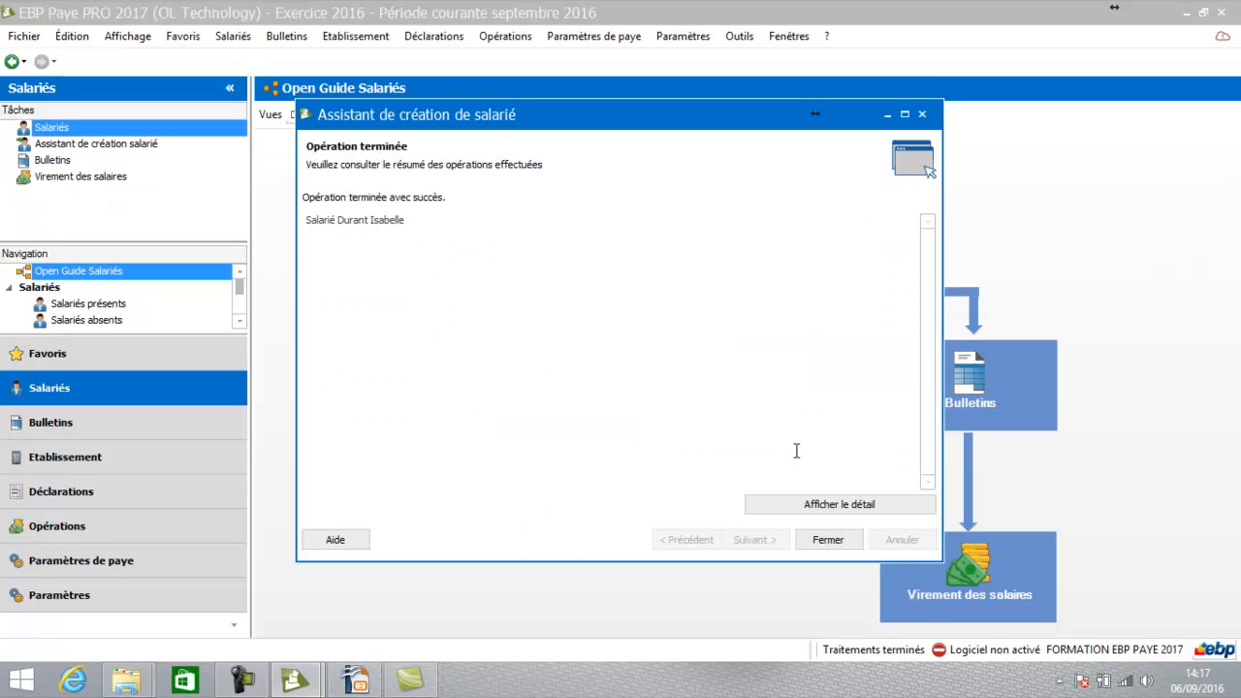
Close the wizard and open the new employee's record from the Salariés list
{"action": "left_click", "coordinate": [828, 540]}
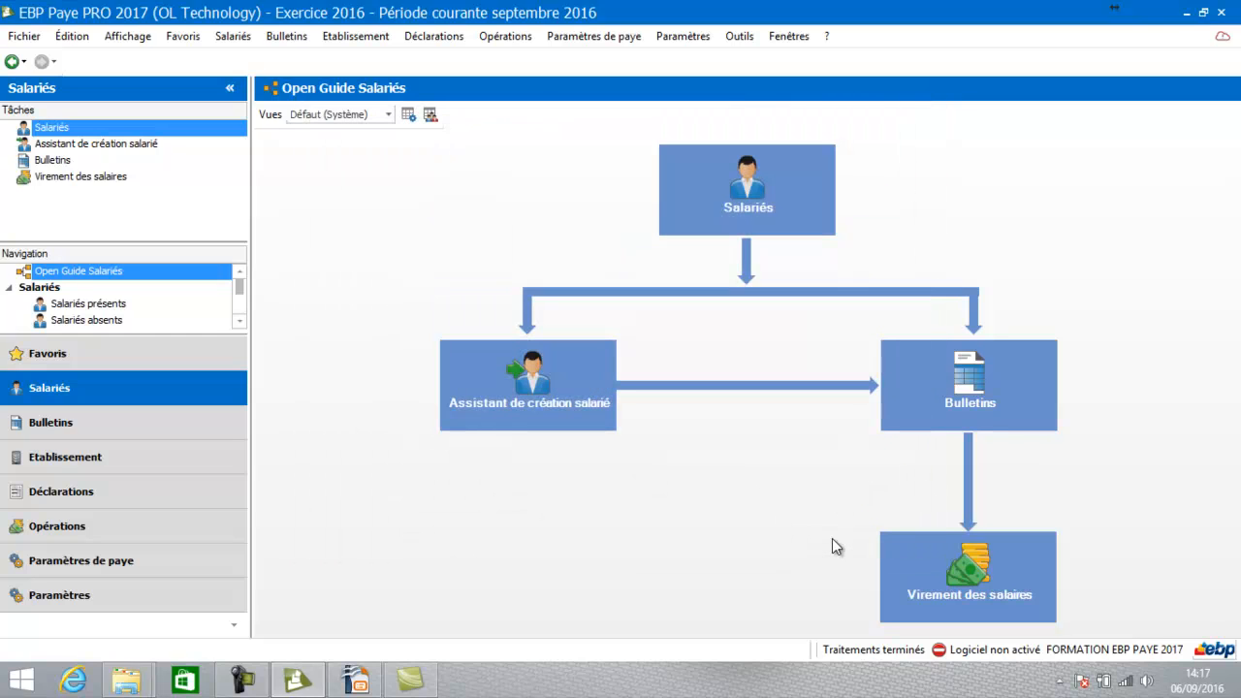
{"action": "left_click", "coordinate": [756, 209]}
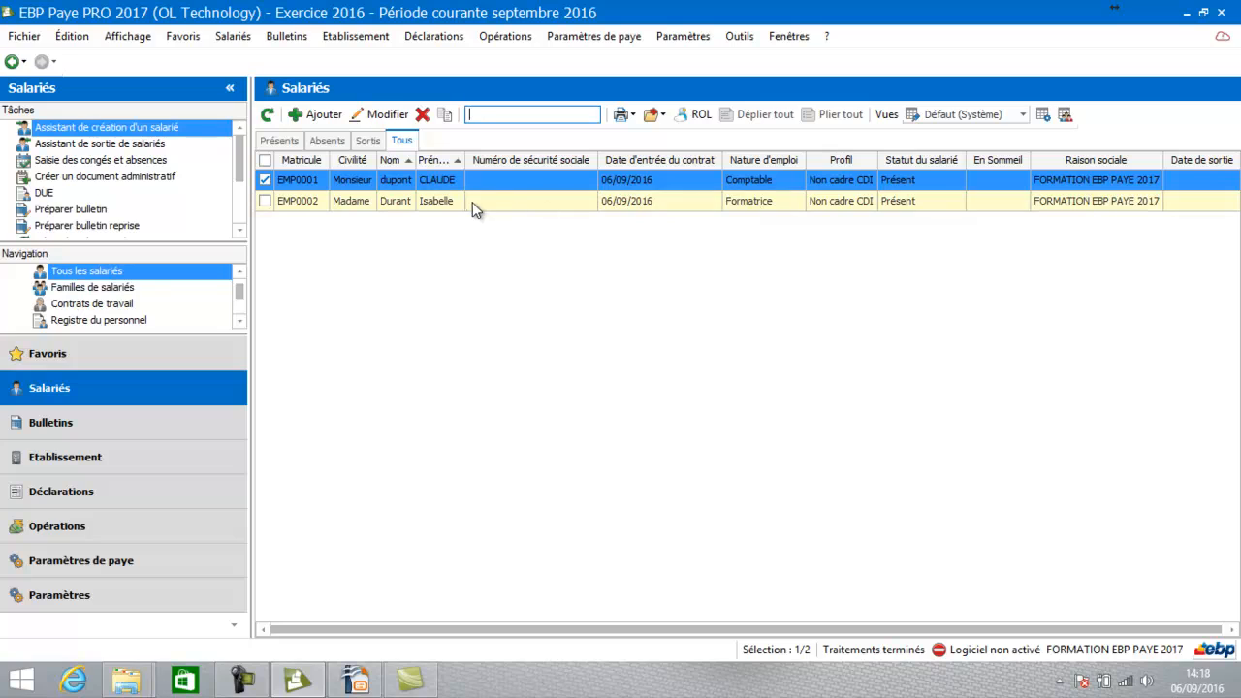
{"action": "left_click", "coordinate": [470, 202]}
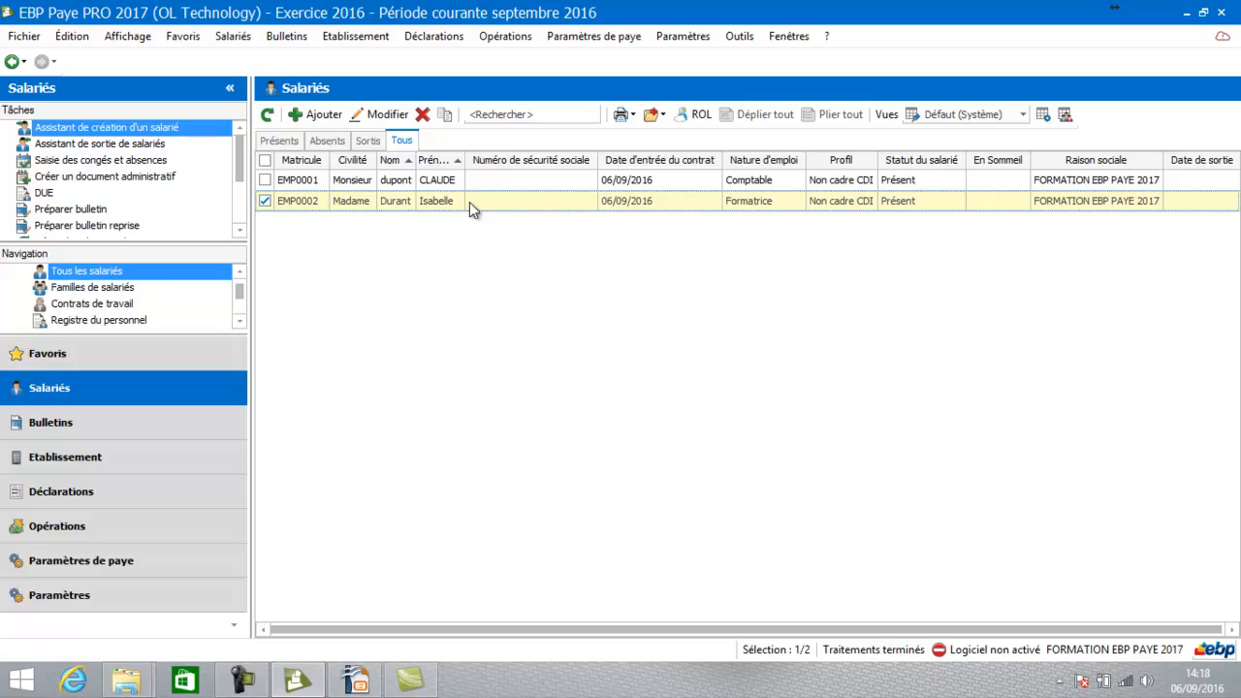
{"action": "double_click", "coordinate": [470, 202]}
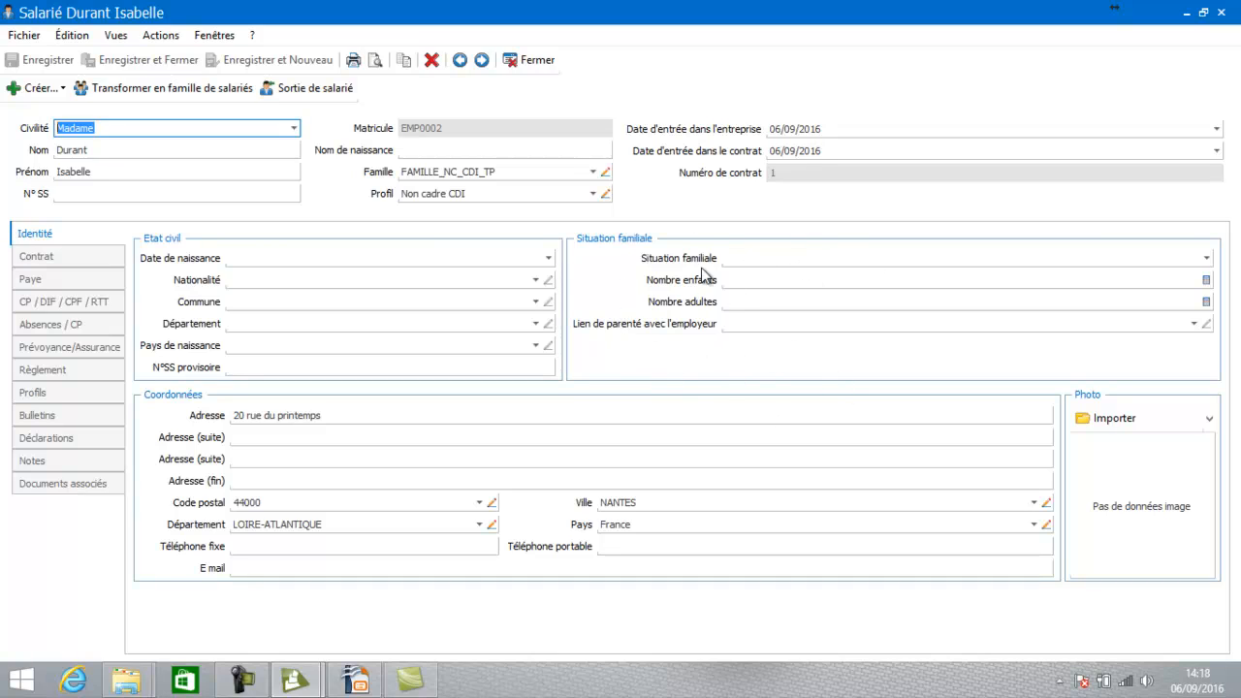
Switch the employee record to its Contrat page
{"action": "left_click", "coordinate": [37, 259]}
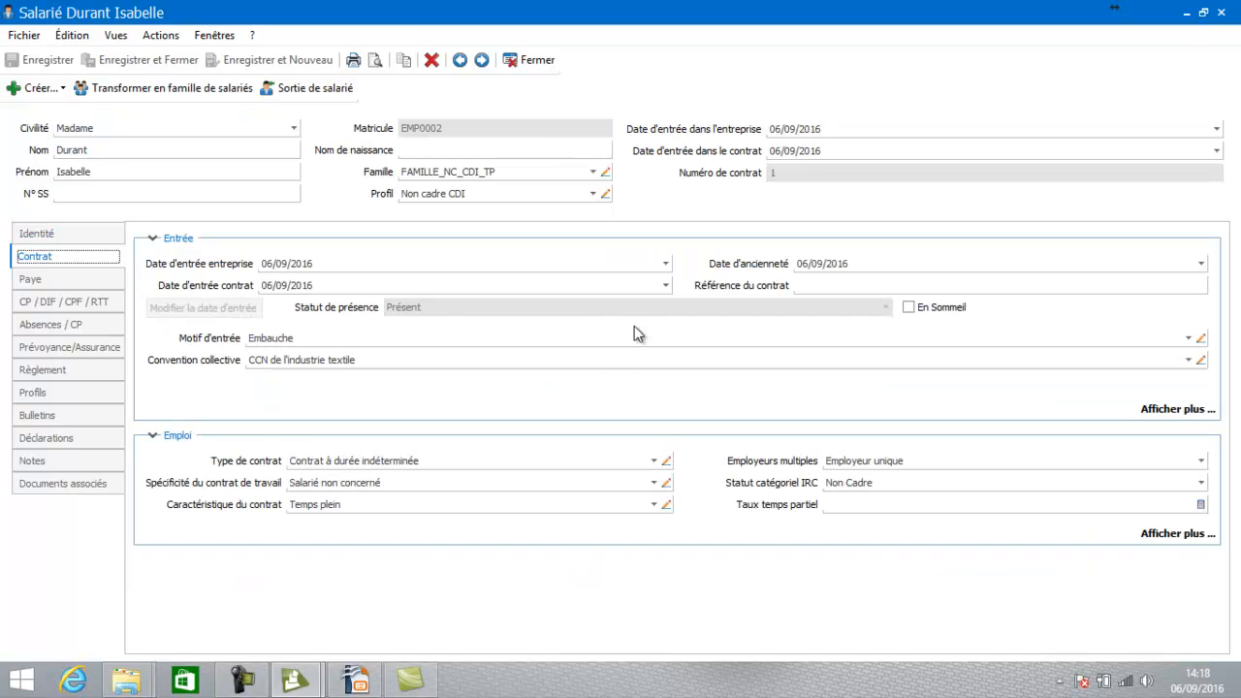
Expand the Entrée section and browse the full PCS-ESE job code list
{"action": "left_click", "coordinate": [1168, 411]}
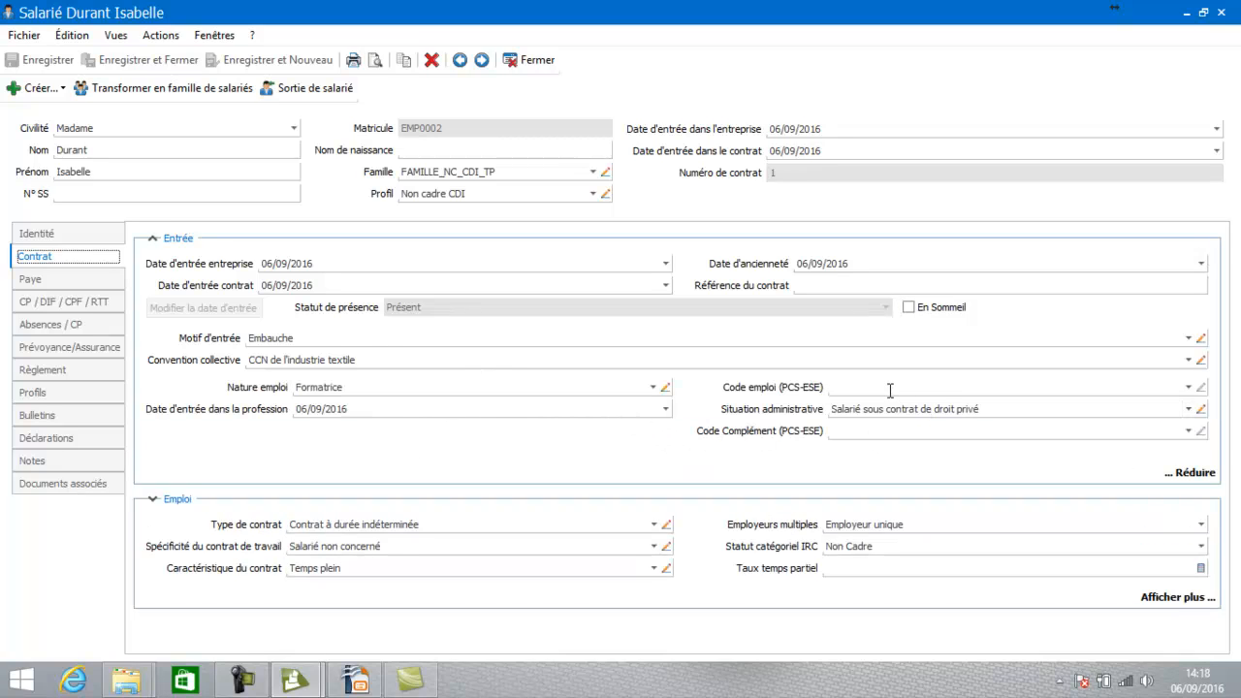
{"action": "left_click", "coordinate": [1189, 387]}
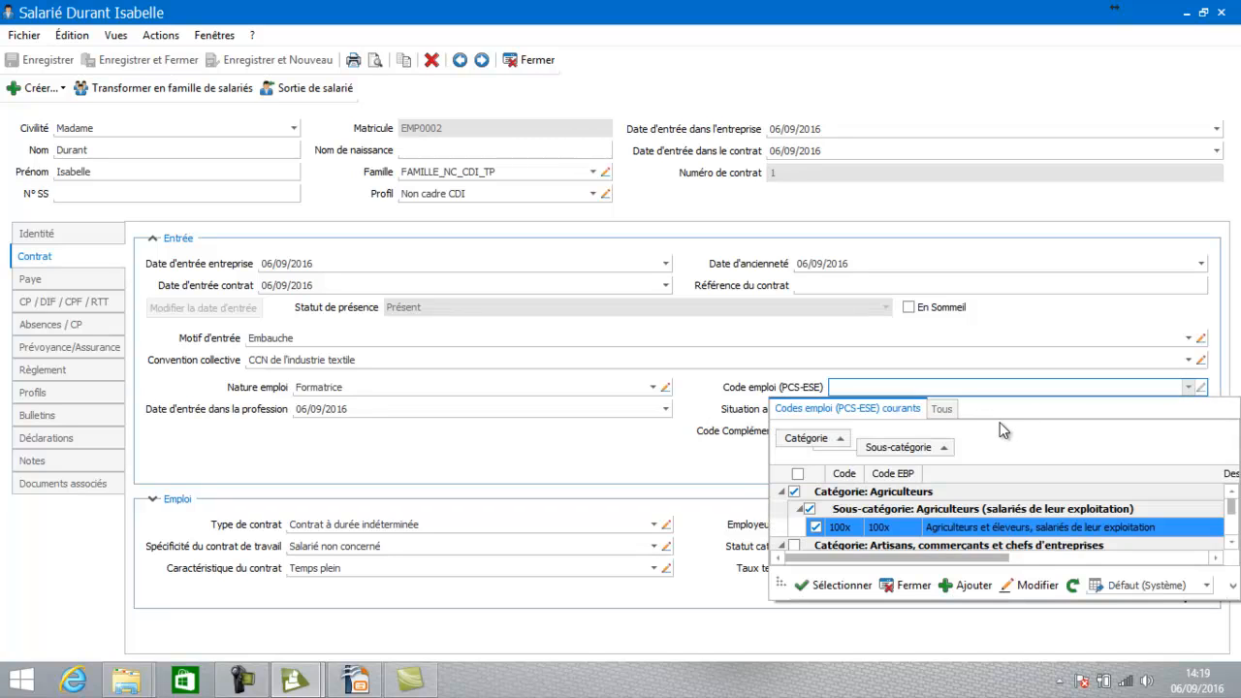
{"action": "left_click", "coordinate": [937, 410]}
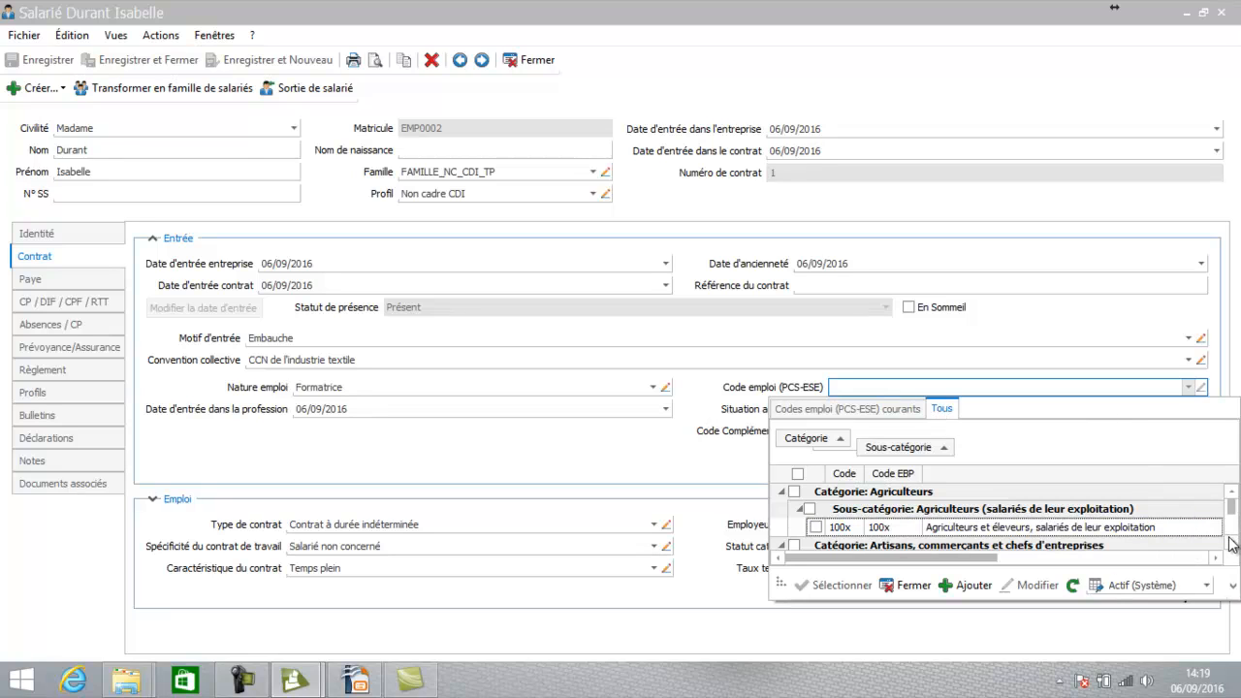
{"action": "scroll", "coordinate": [1229, 538], "scroll_direction": "down", "scroll_amount": 3}
{"action": "scroll", "coordinate": [1229, 542], "scroll_direction": "down", "scroll_amount": 1}
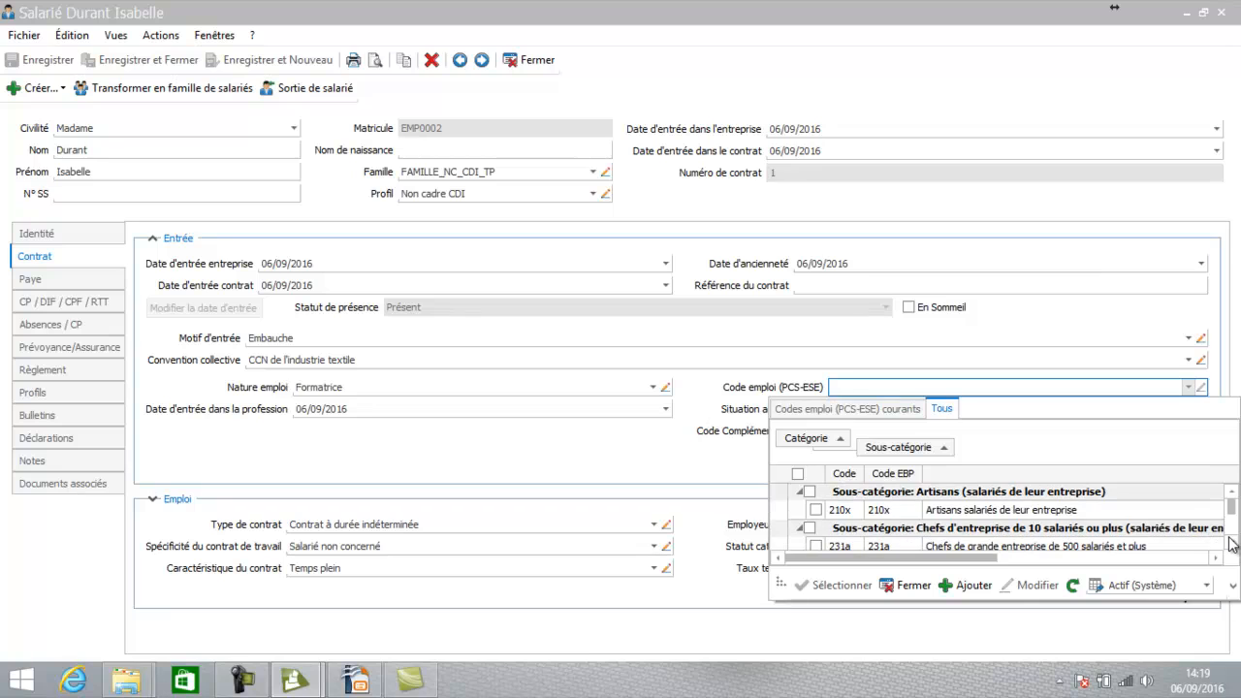
{"action": "scroll", "coordinate": [1229, 543], "scroll_direction": "down", "scroll_amount": 6}
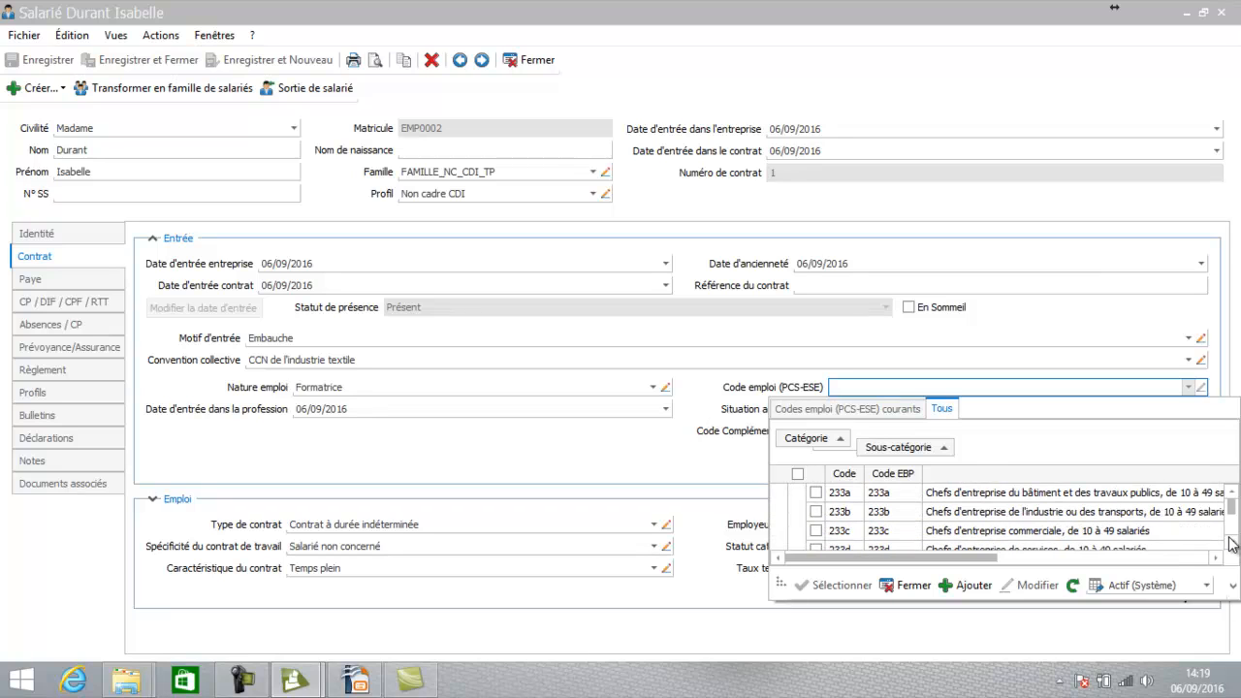
{"action": "scroll", "coordinate": [1229, 543], "scroll_direction": "down", "scroll_amount": 6}
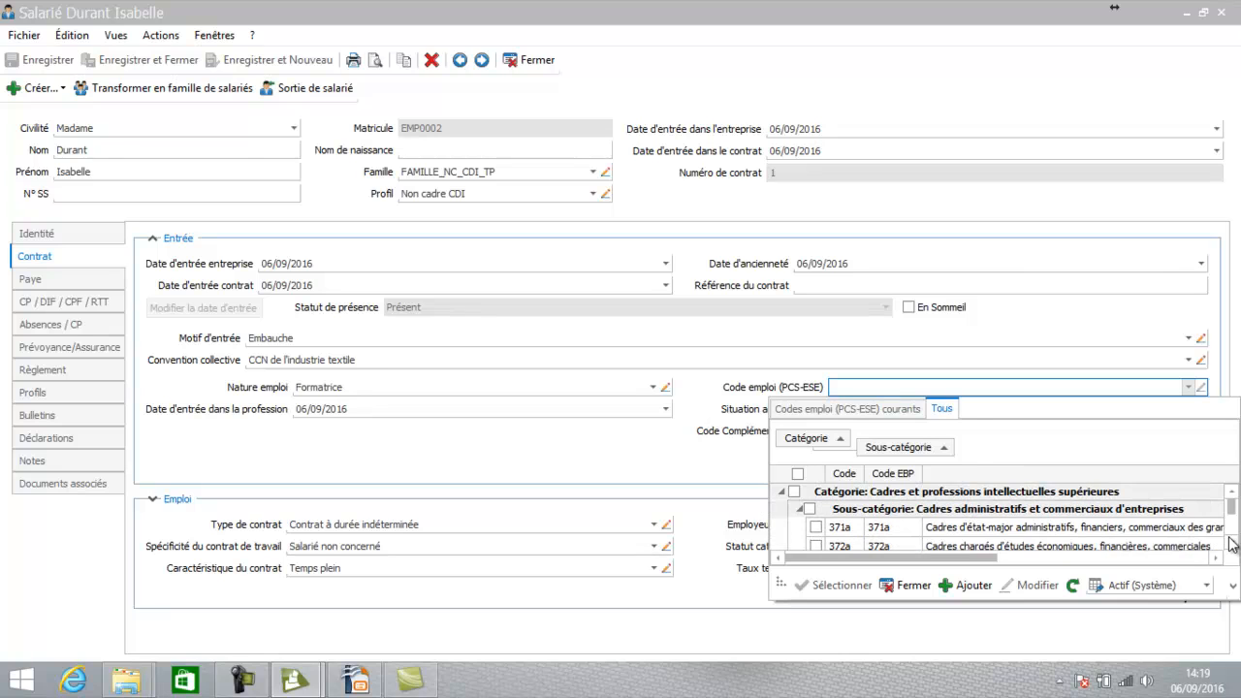
{"action": "scroll", "coordinate": [1229, 544], "scroll_direction": "down", "scroll_amount": 5}
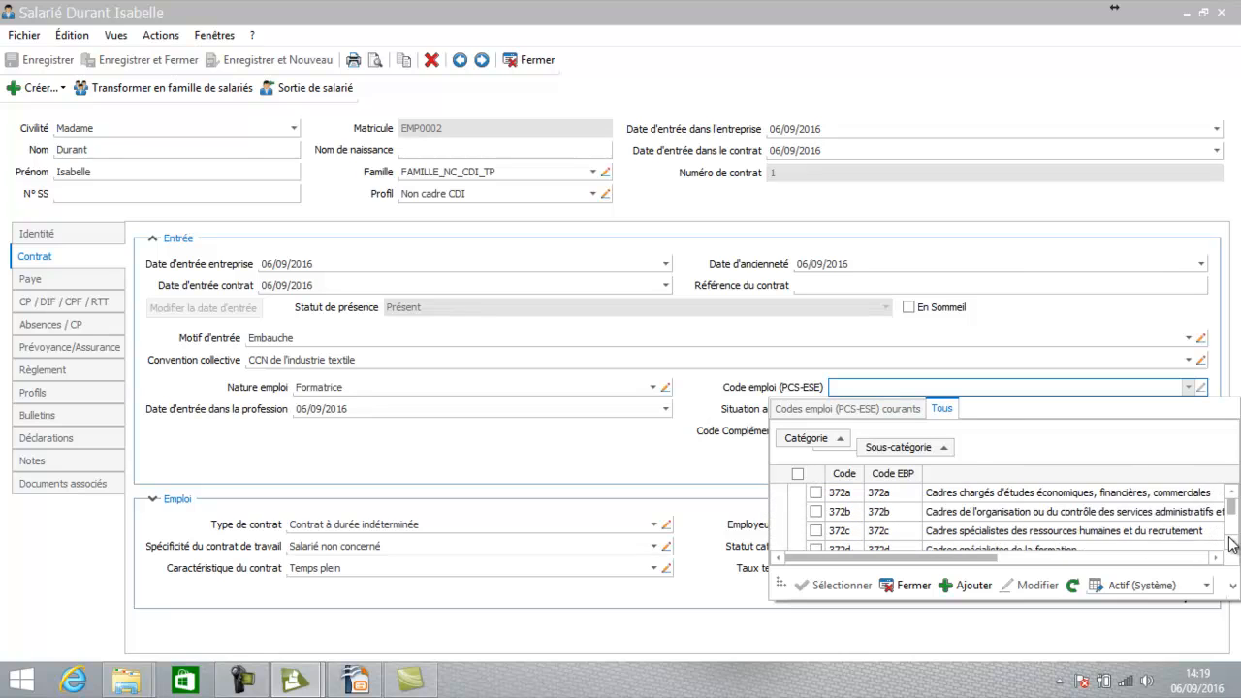
{"action": "scroll", "coordinate": [1229, 543], "scroll_direction": "down", "scroll_amount": 3}
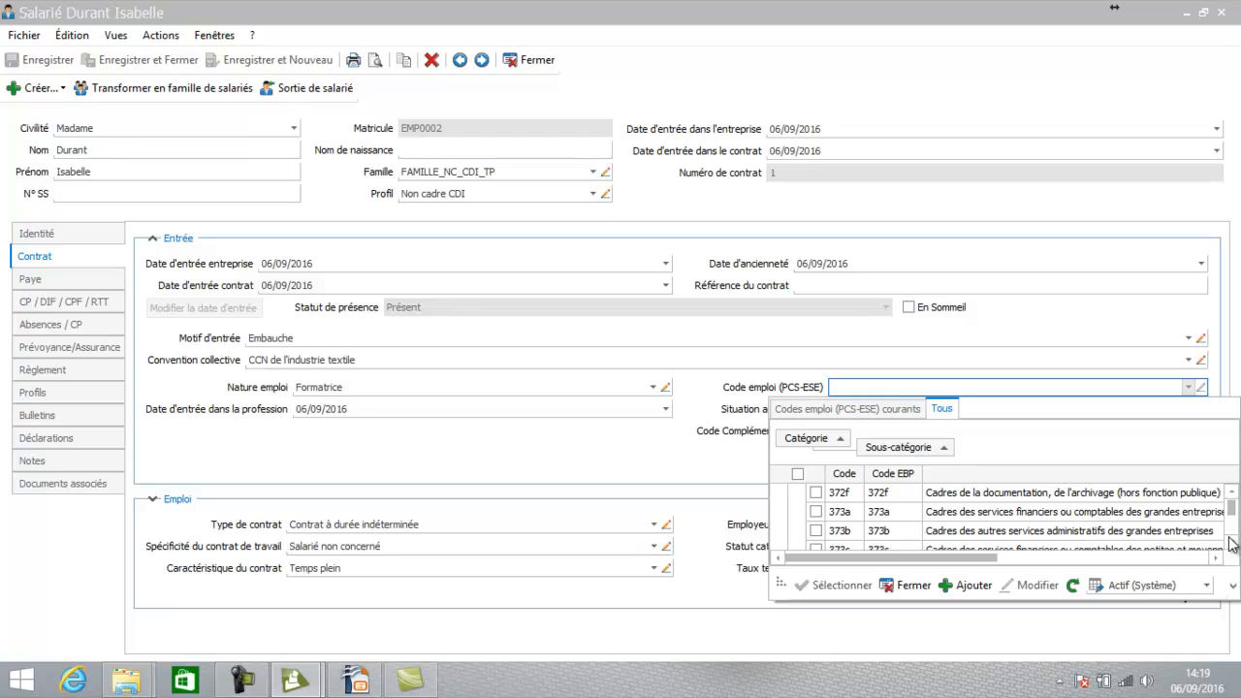
Filter job codes to Employés and assign code 544a, informatique operators
{"action": "left_click", "coordinate": [842, 438]}
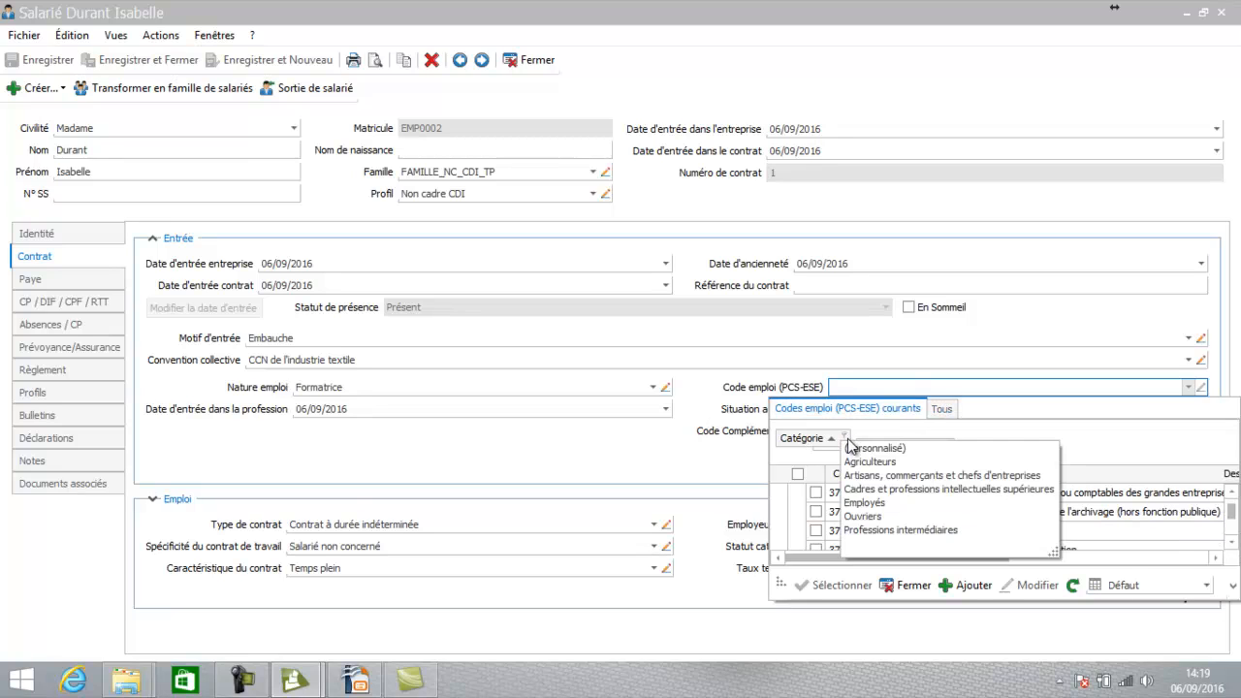
{"action": "left_click", "coordinate": [878, 503]}
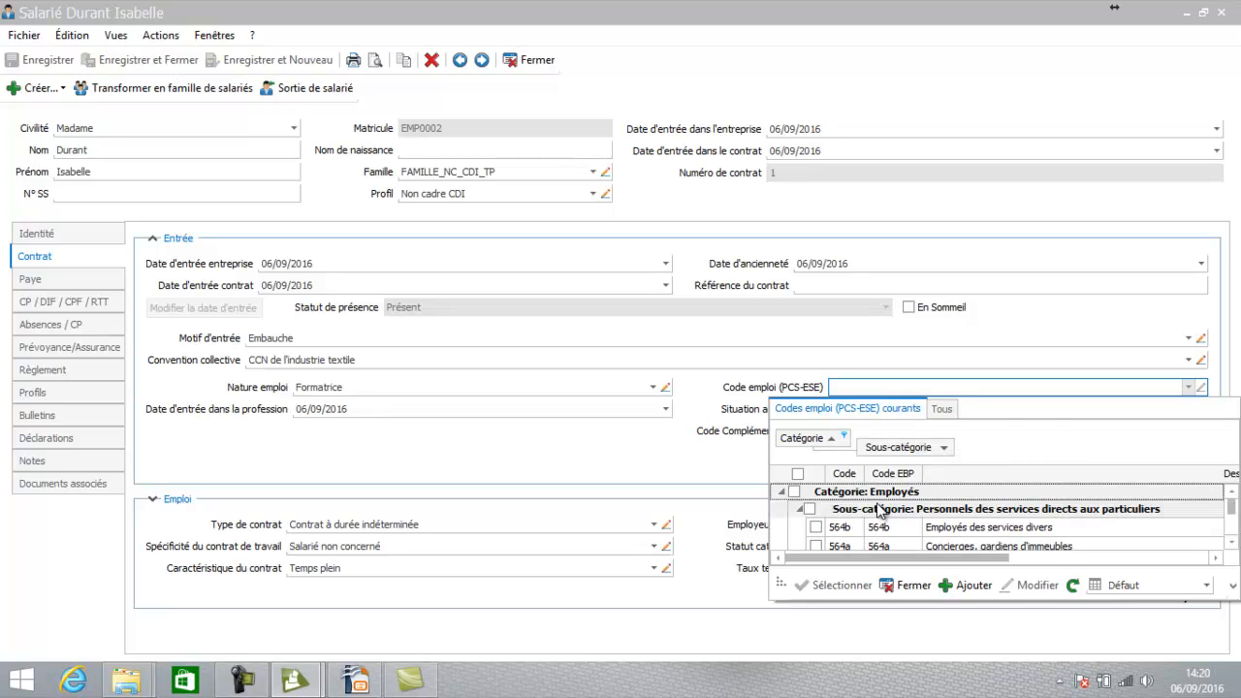
{"action": "left_click", "coordinate": [1231, 544]}
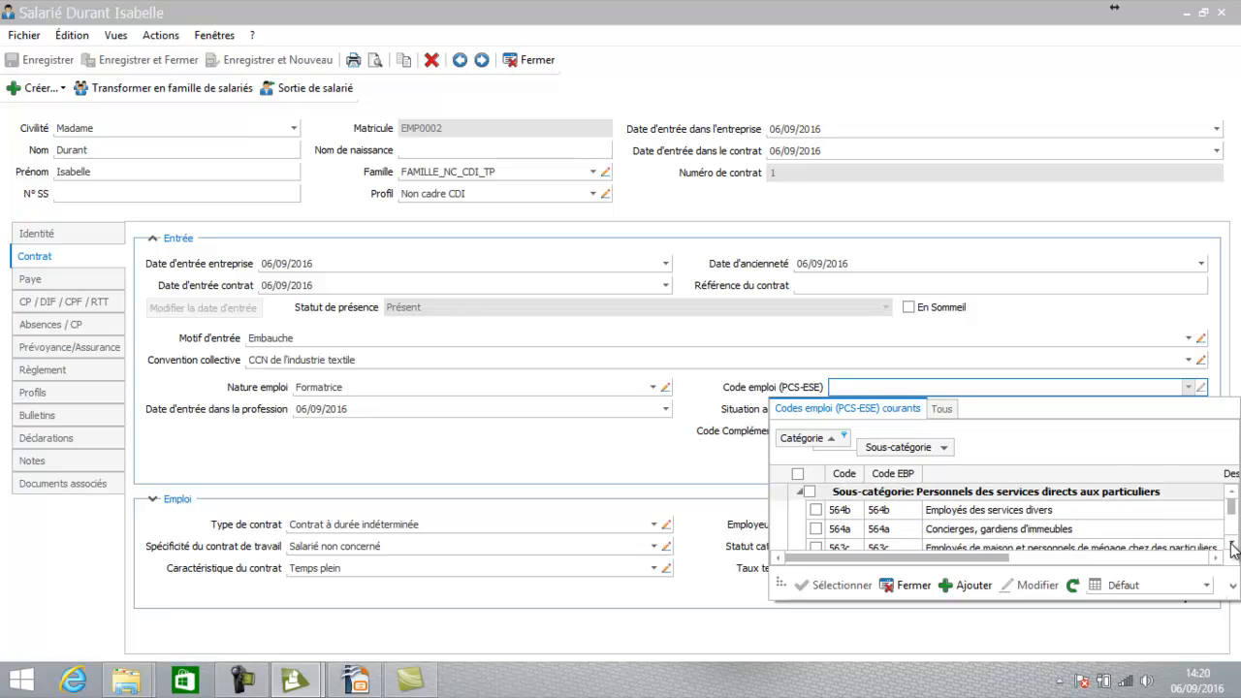
{"action": "left_click", "coordinate": [1231, 544]}
{"action": "left_click", "coordinate": [1231, 544]}
{"action": "left_click", "coordinate": [1231, 544]}
{"action": "left_click", "coordinate": [1231, 544]}
{"action": "left_click", "coordinate": [1231, 544]}
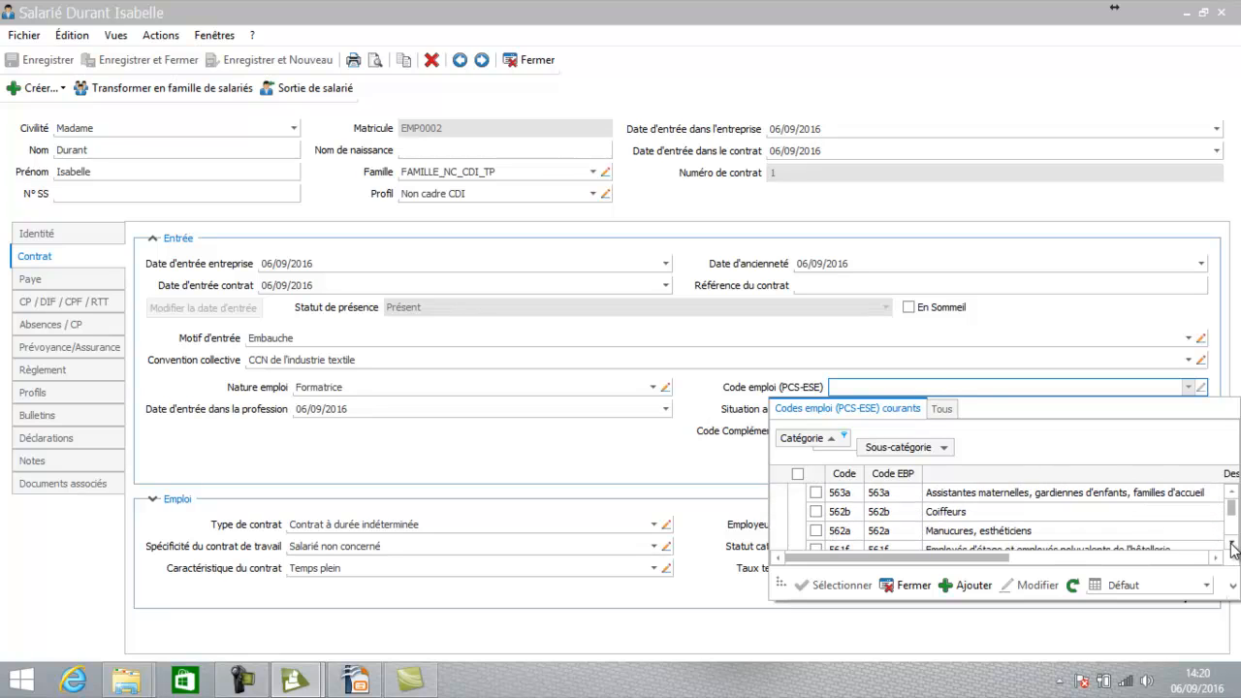
{"action": "left_click", "coordinate": [1231, 543]}
{"action": "left_click", "coordinate": [1231, 544]}
{"action": "left_click", "coordinate": [1231, 544]}
{"action": "left_click", "coordinate": [1231, 544]}
{"action": "left_click", "coordinate": [1231, 543]}
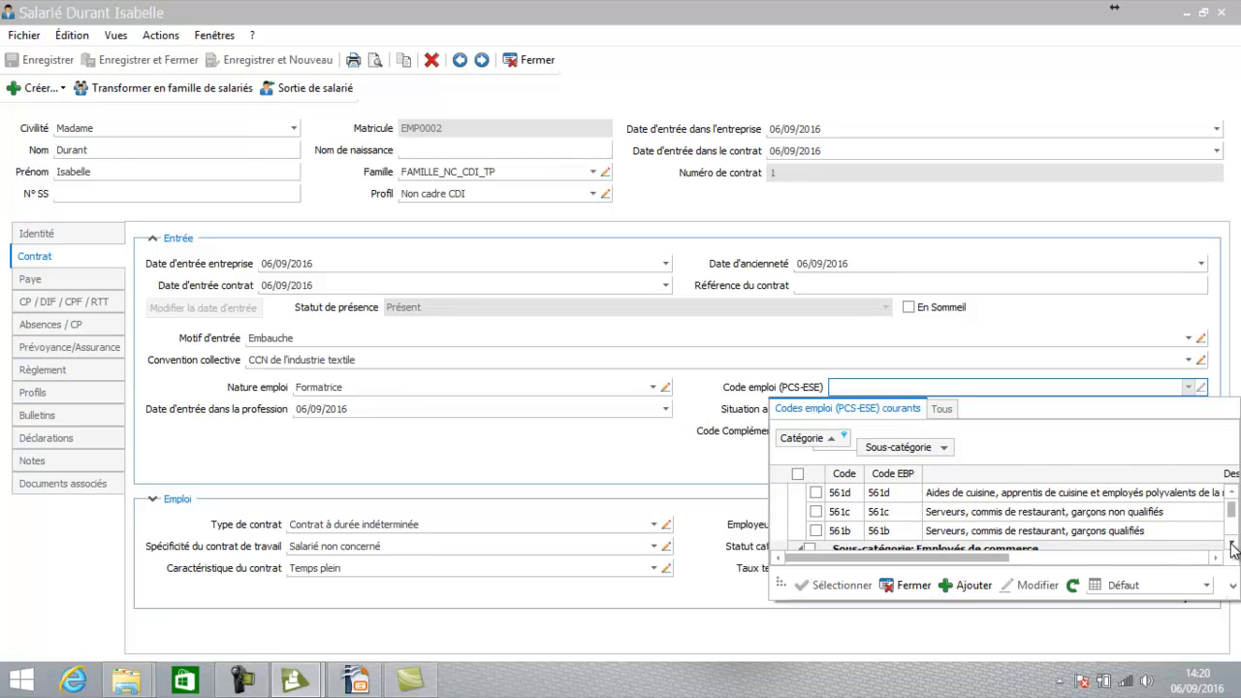
{"action": "left_click", "coordinate": [1231, 544]}
{"action": "left_click", "coordinate": [1231, 543]}
{"action": "left_click", "coordinate": [1231, 544]}
{"action": "left_click", "coordinate": [1231, 543]}
{"action": "left_click", "coordinate": [1231, 543]}
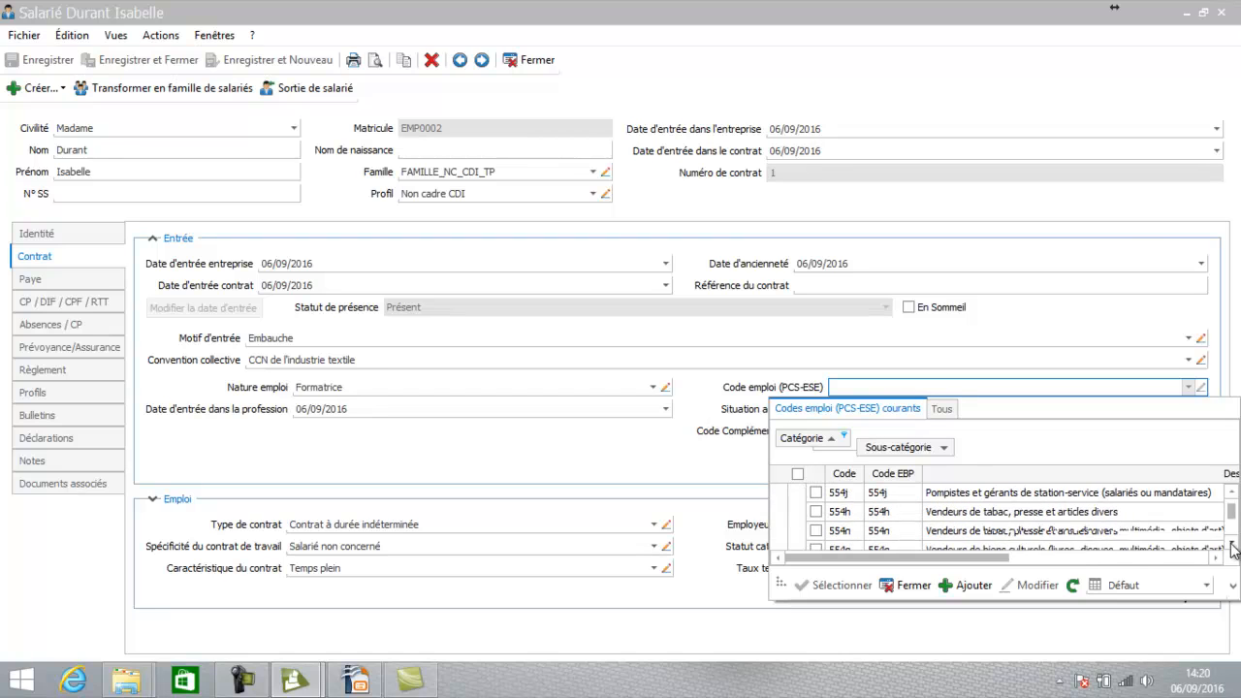
{"action": "left_click", "coordinate": [1231, 544]}
{"action": "left_click", "coordinate": [1231, 543]}
{"action": "left_click", "coordinate": [1231, 544]}
{"action": "left_click", "coordinate": [1231, 544]}
{"action": "left_click", "coordinate": [1231, 544]}
{"action": "left_click", "coordinate": [1231, 544]}
{"action": "left_click", "coordinate": [1231, 544]}
{"action": "left_click", "coordinate": [1231, 544]}
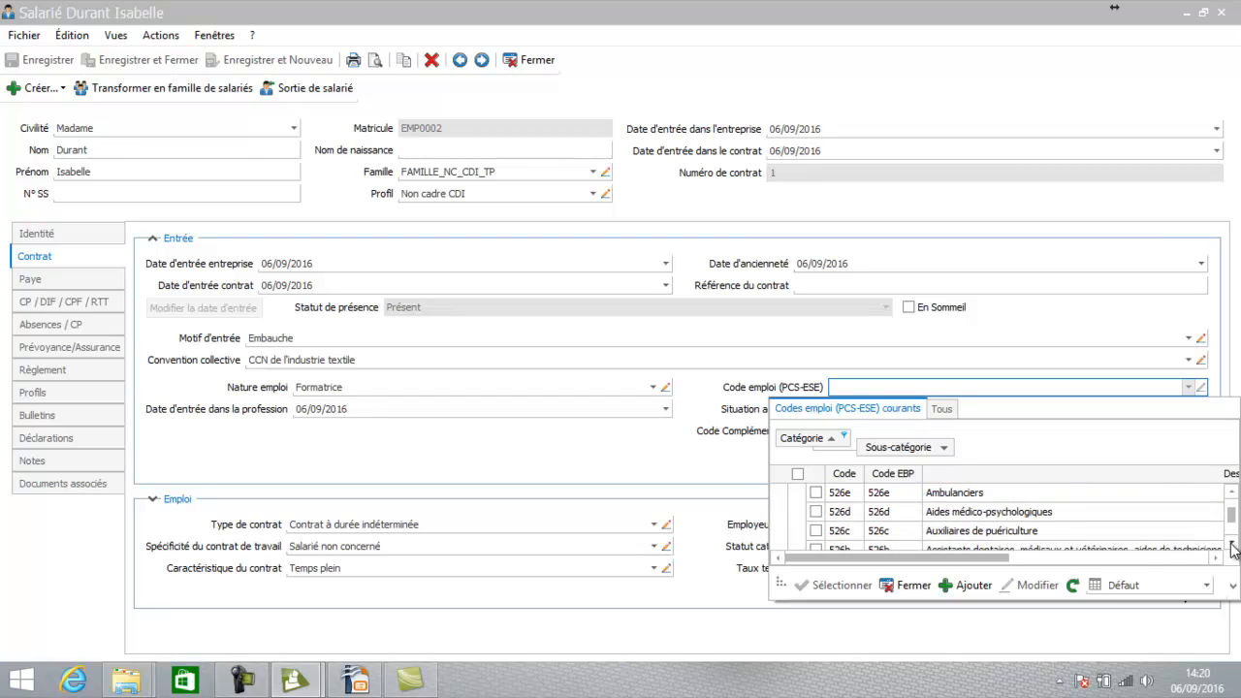
{"action": "scroll", "coordinate": [1149, 492], "scroll_direction": "down", "scroll_amount": 9}
{"action": "double_click", "coordinate": [1150, 495]}
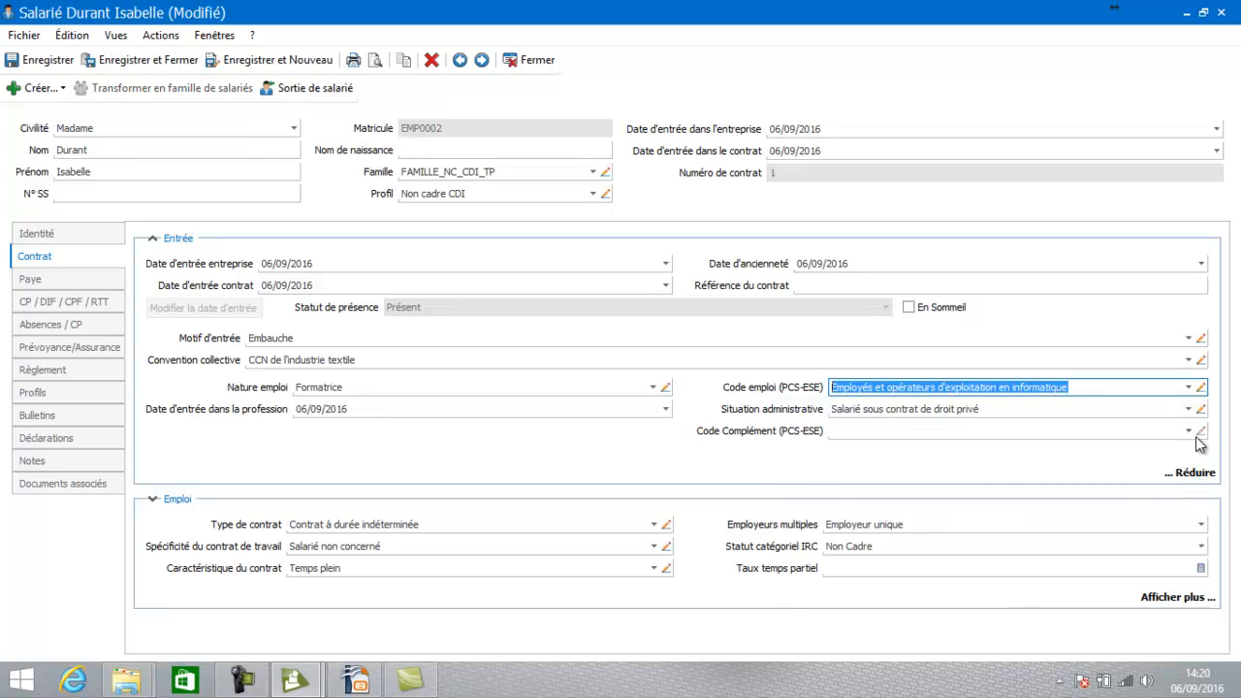
Leave the PCS-ESE complement empty, collapse Entrée, and expand the Emploi fields
{"action": "left_click", "coordinate": [1188, 433]}
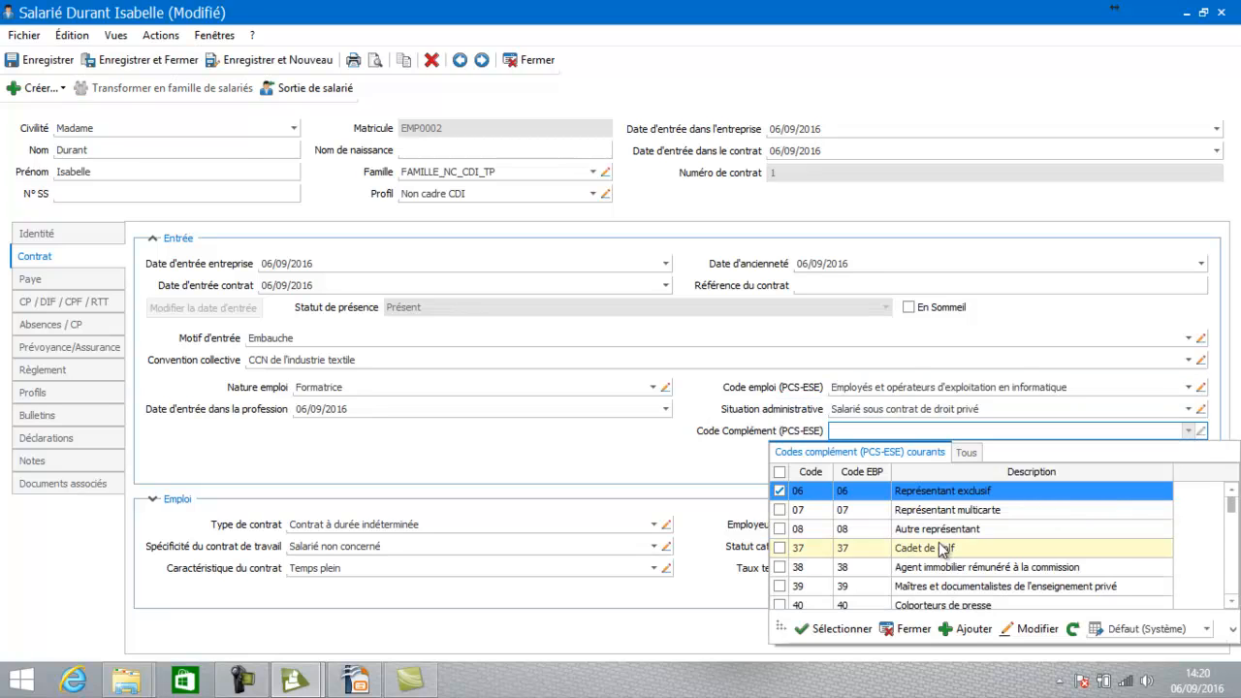
{"action": "left_click", "coordinate": [910, 630]}
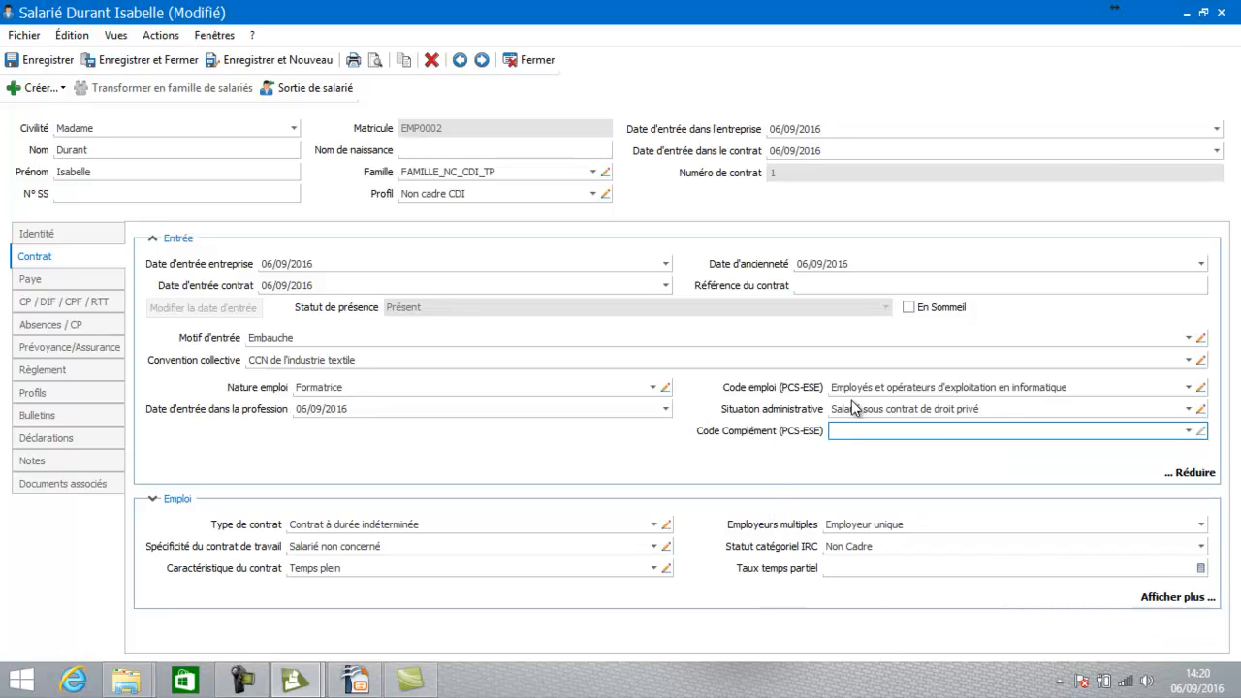
{"action": "left_click", "coordinate": [1192, 473]}
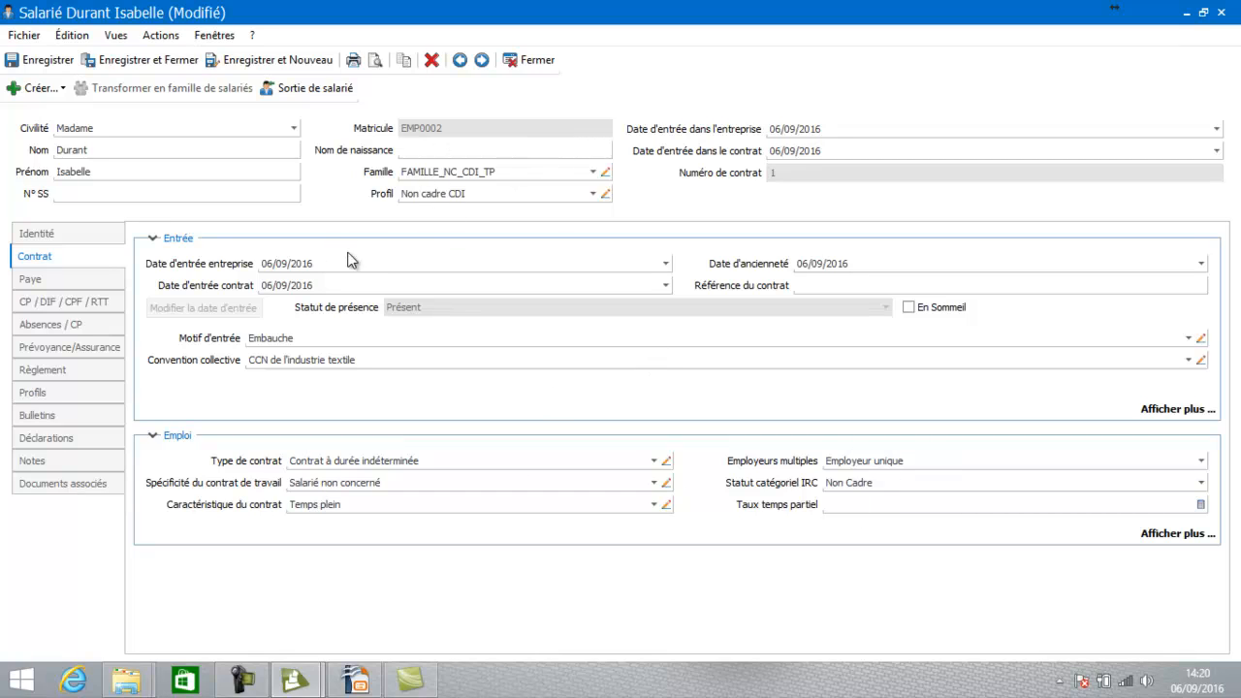
{"action": "left_click", "coordinate": [876, 506]}
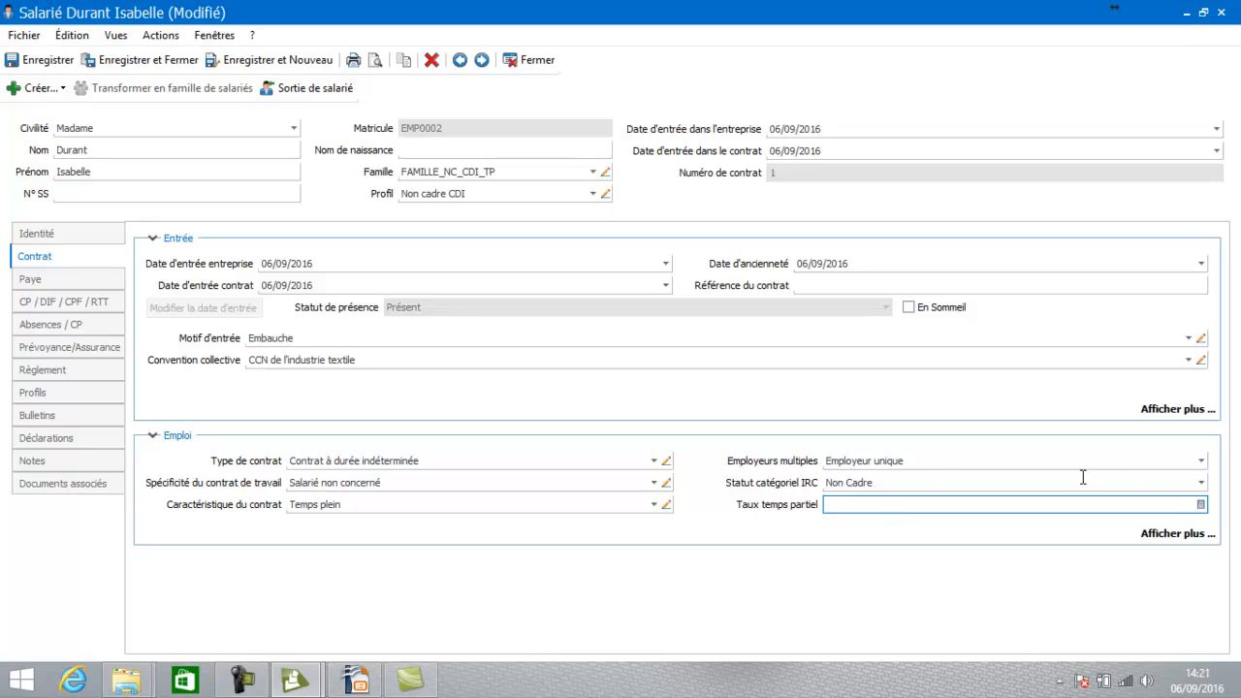
{"action": "left_click", "coordinate": [1174, 540]}
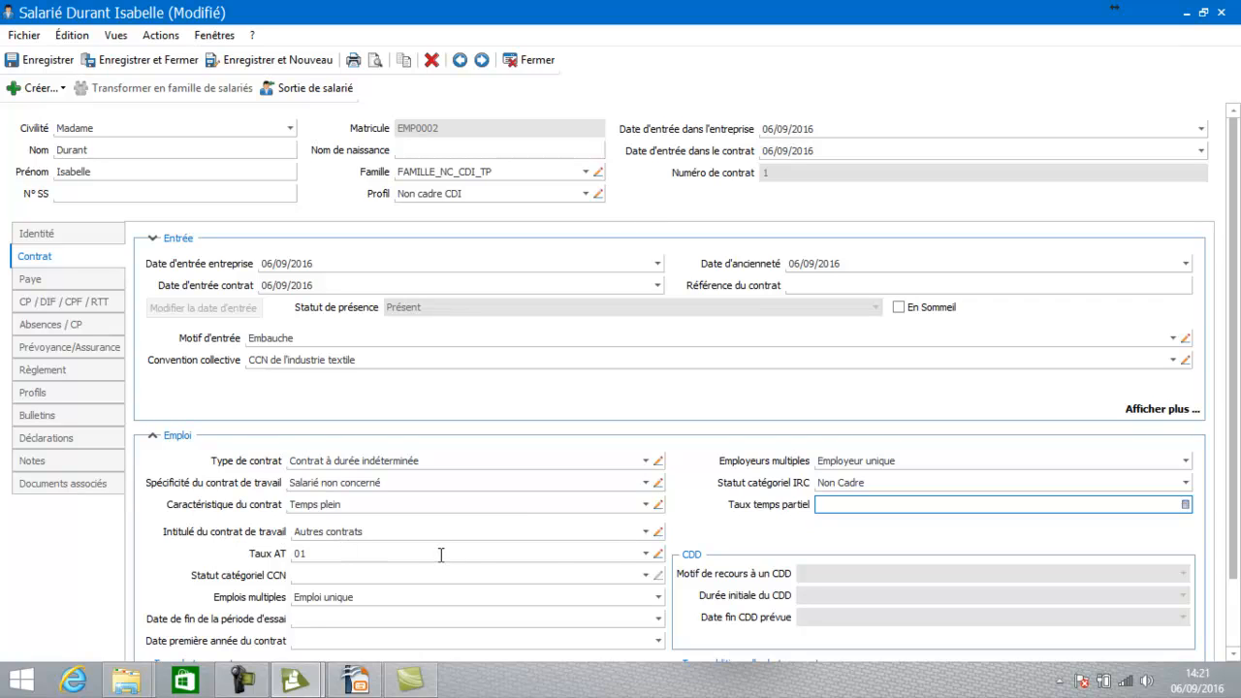
Keep Taux AT 01 and set Statut catégoriel CCN to 06, administrative employee
{"action": "left_click", "coordinate": [645, 553]}
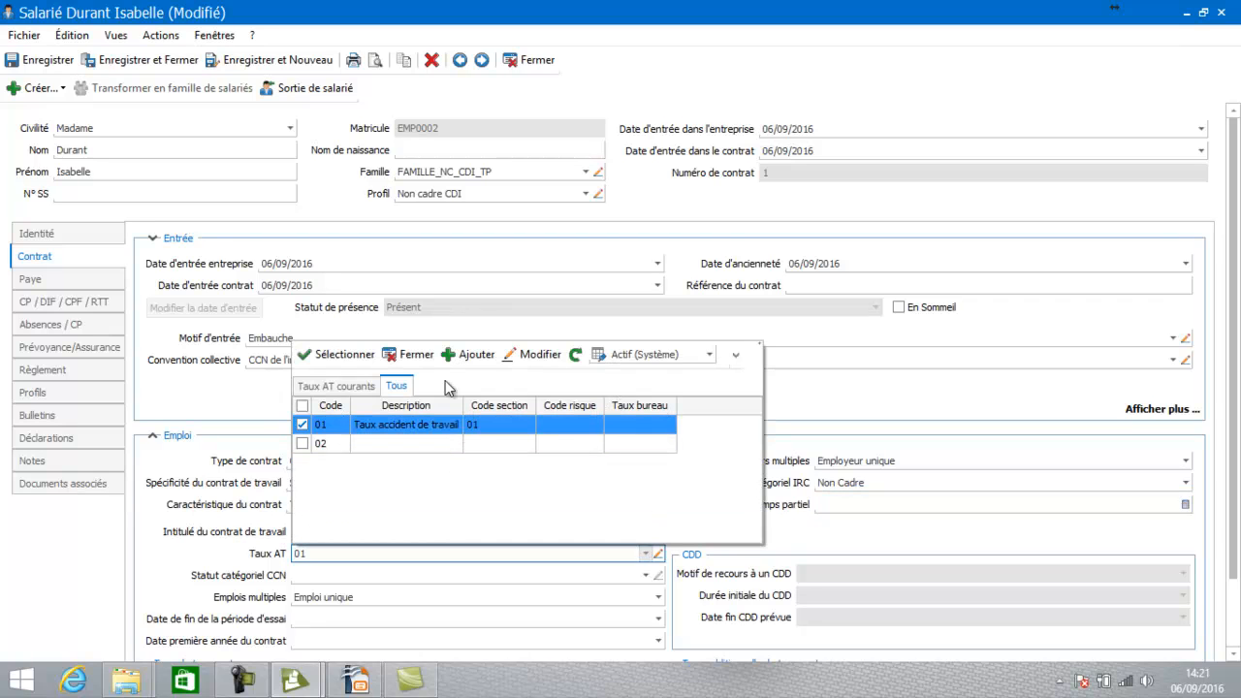
{"action": "left_click", "coordinate": [417, 358]}
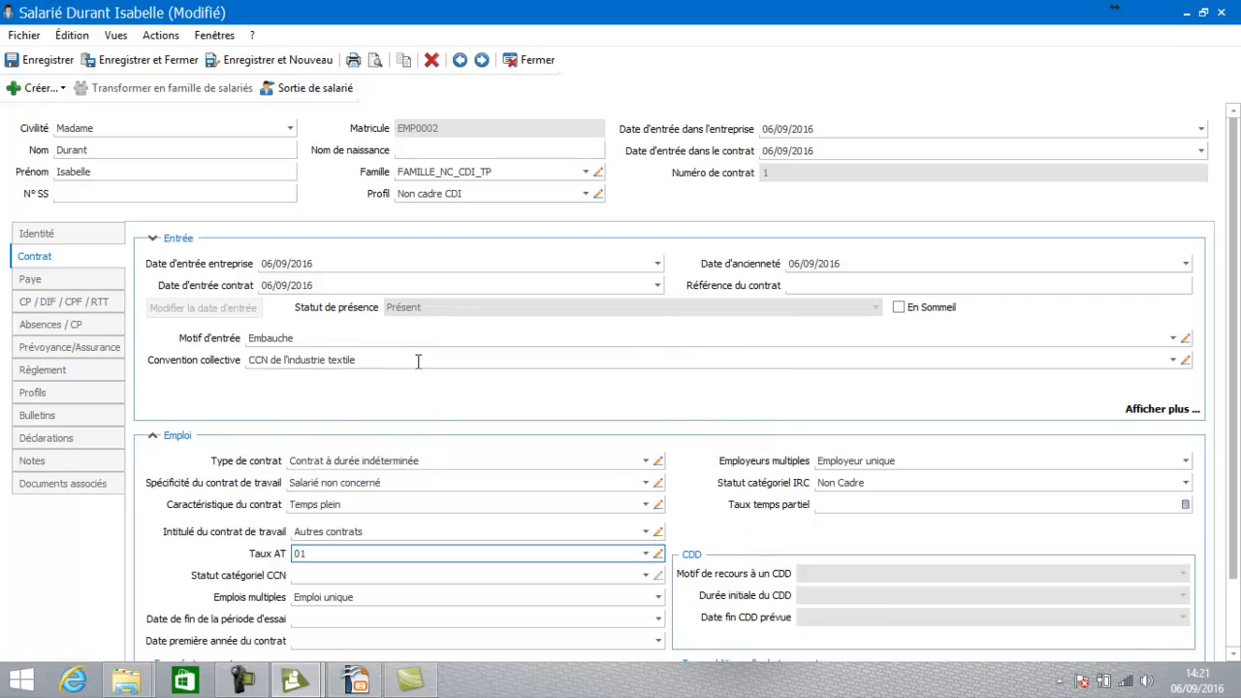
{"action": "left_click", "coordinate": [352, 575]}
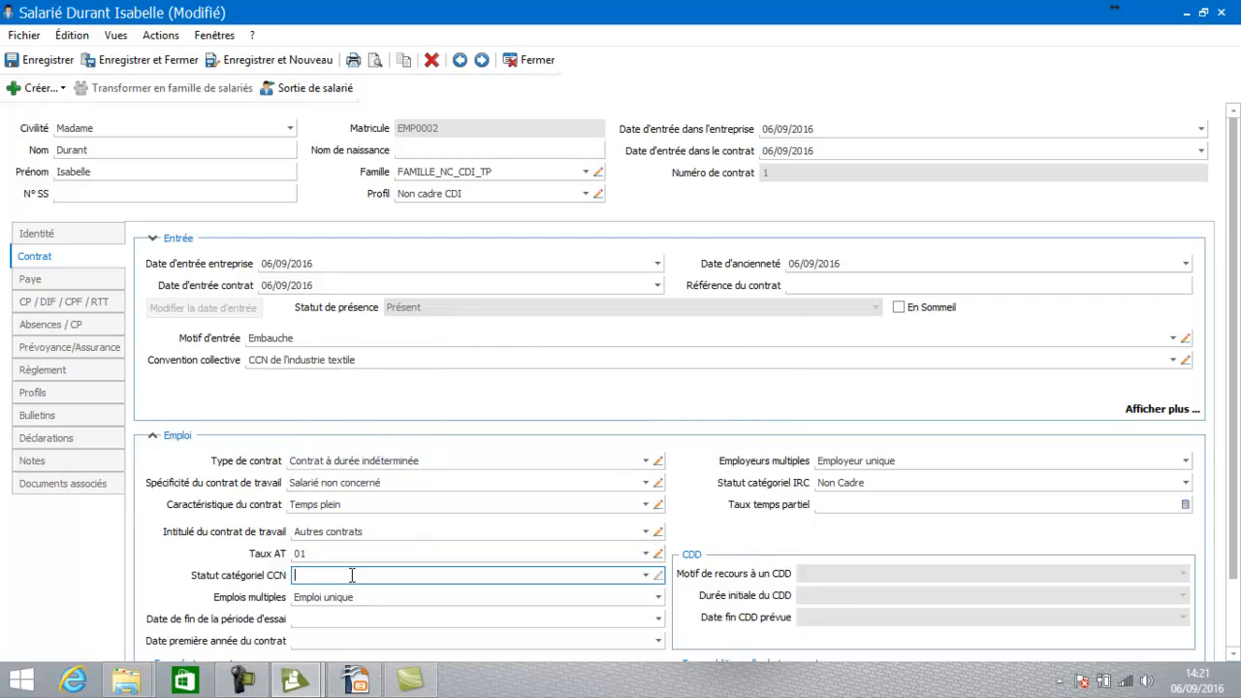
{"action": "left_click", "coordinate": [646, 575]}
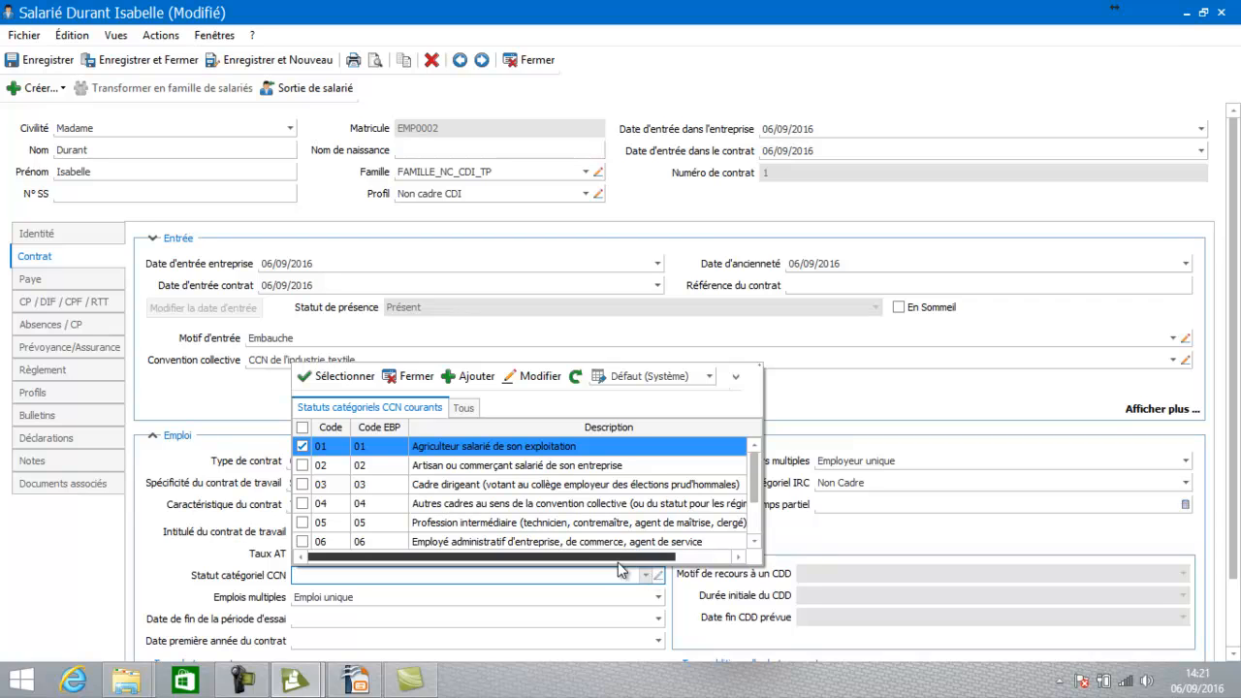
{"action": "left_click", "coordinate": [755, 545]}
{"action": "left_click", "coordinate": [755, 545]}
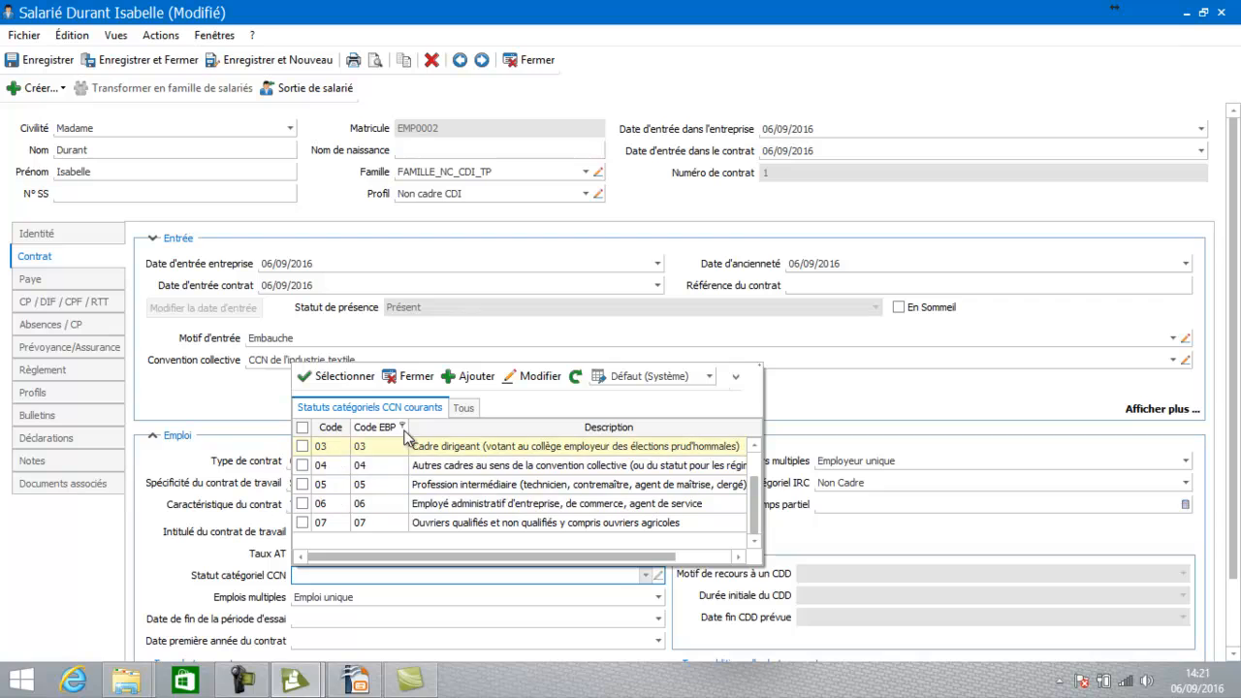
{"action": "double_click", "coordinate": [426, 504]}
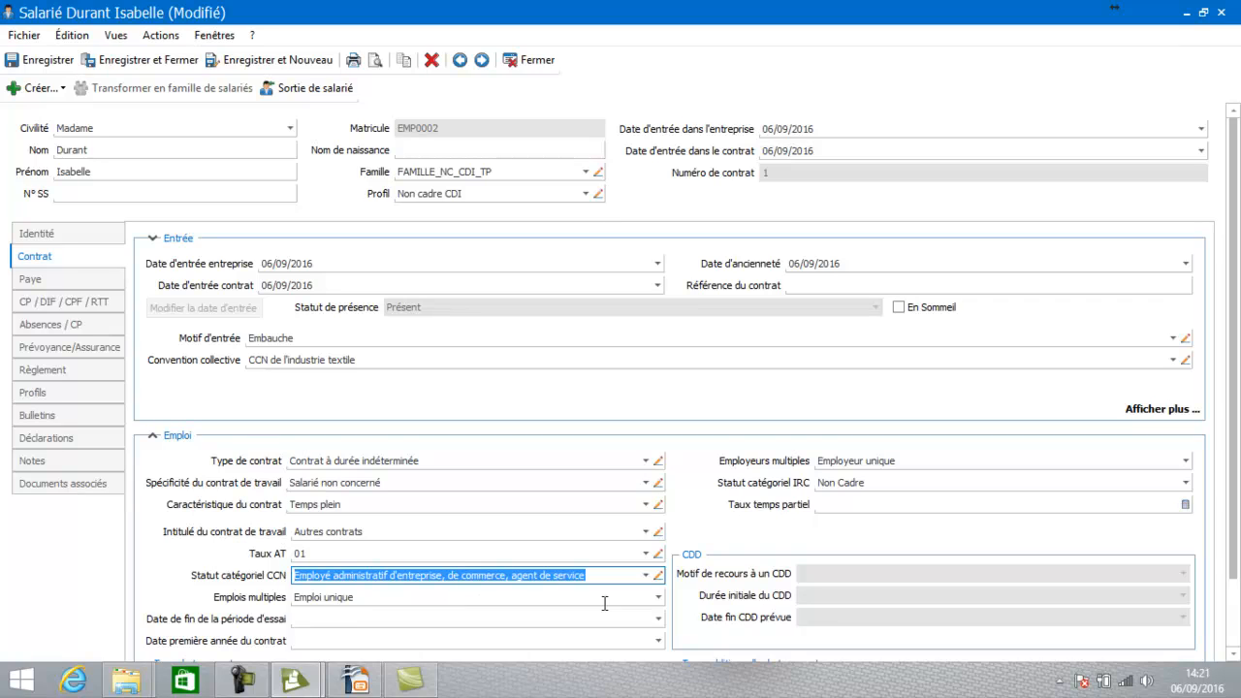
Keep Emplois multiples as Emploi unique, collapse the Emploi details, and show the Paye page
{"action": "left_click", "coordinate": [659, 598]}
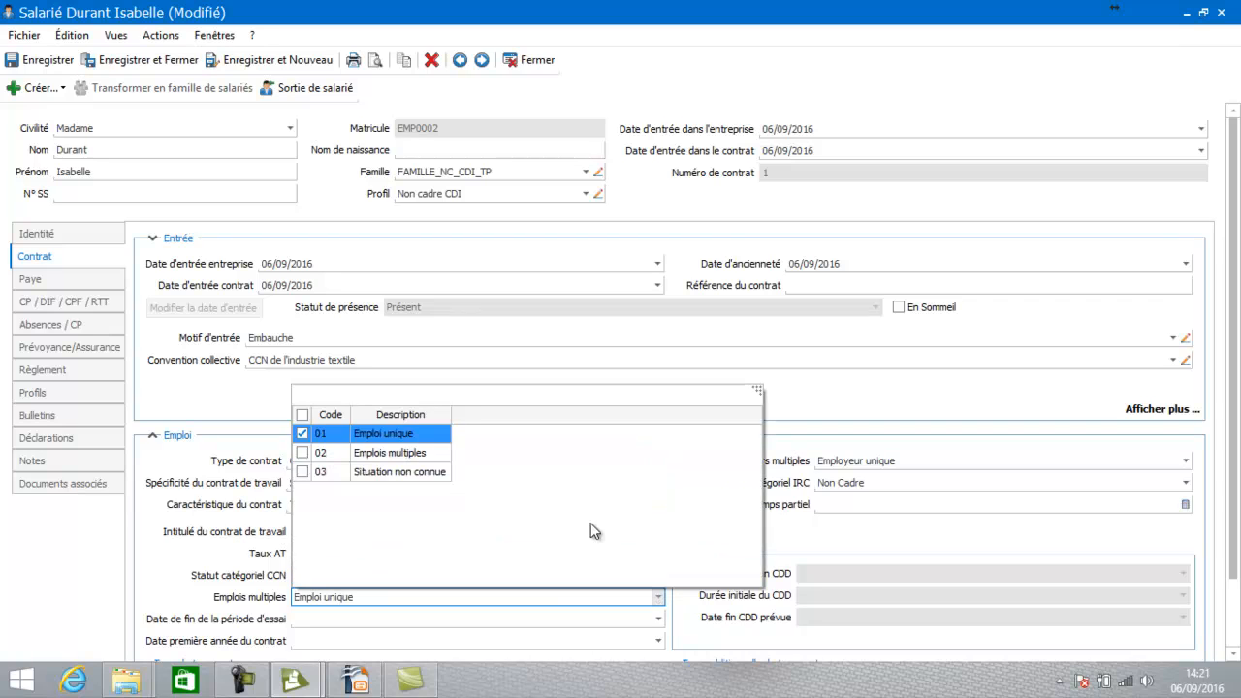
{"action": "left_click", "coordinate": [368, 436]}
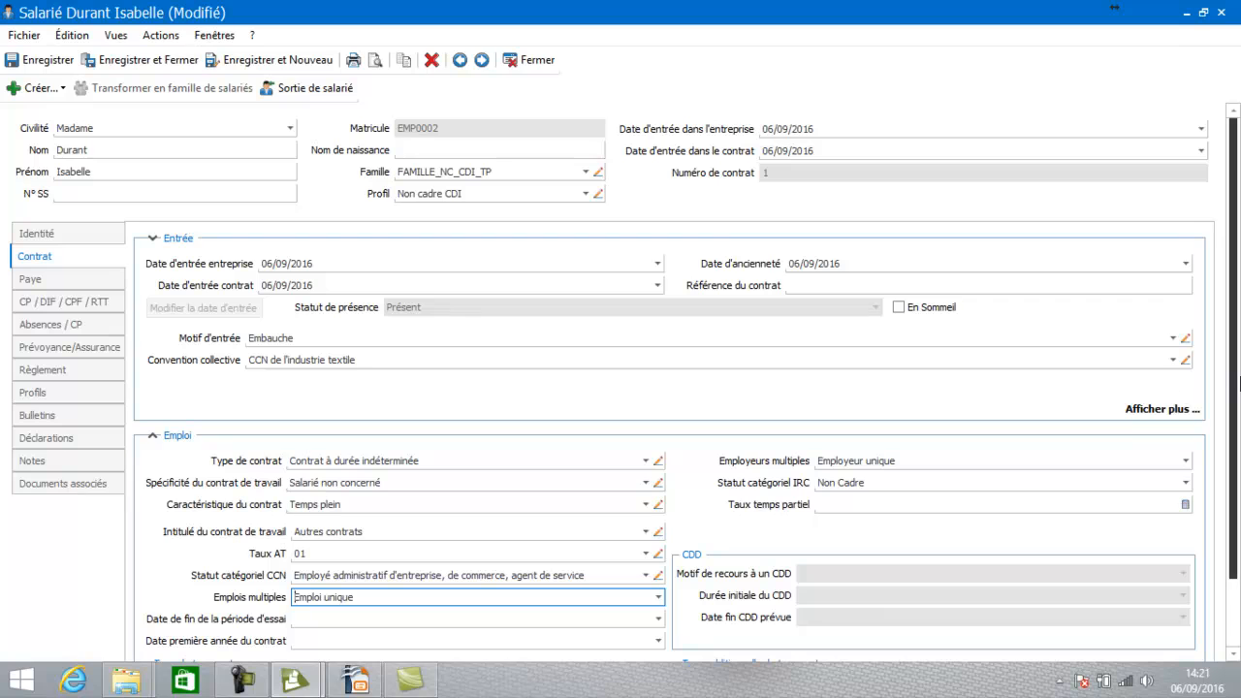
{"action": "left_click_drag", "start_coordinate": [1237, 386], "coordinate": [1237, 469]}
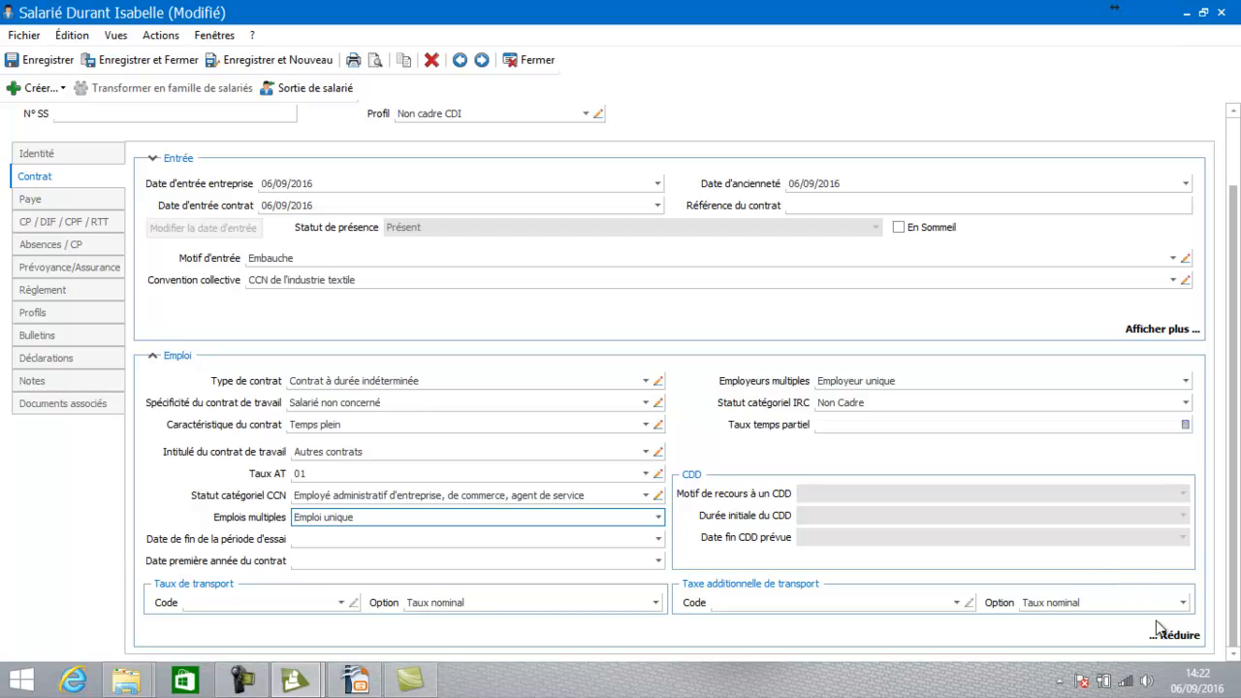
{"action": "left_click", "coordinate": [1184, 636]}
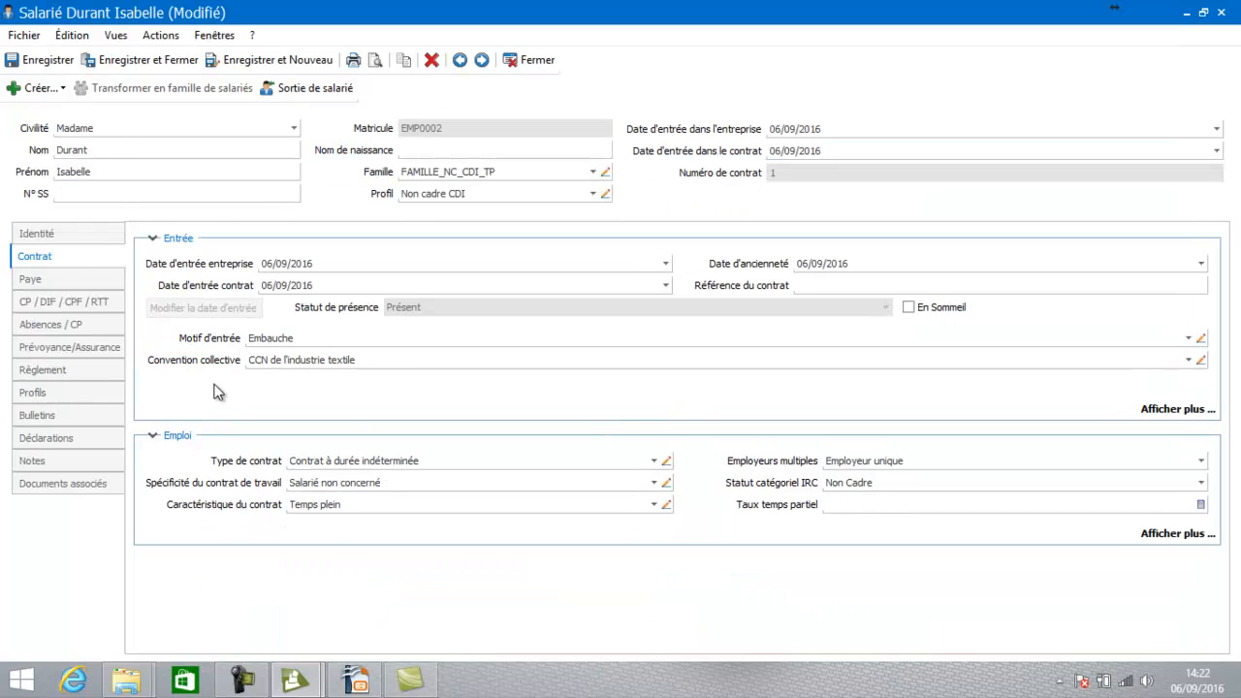
{"action": "left_click", "coordinate": [75, 280]}
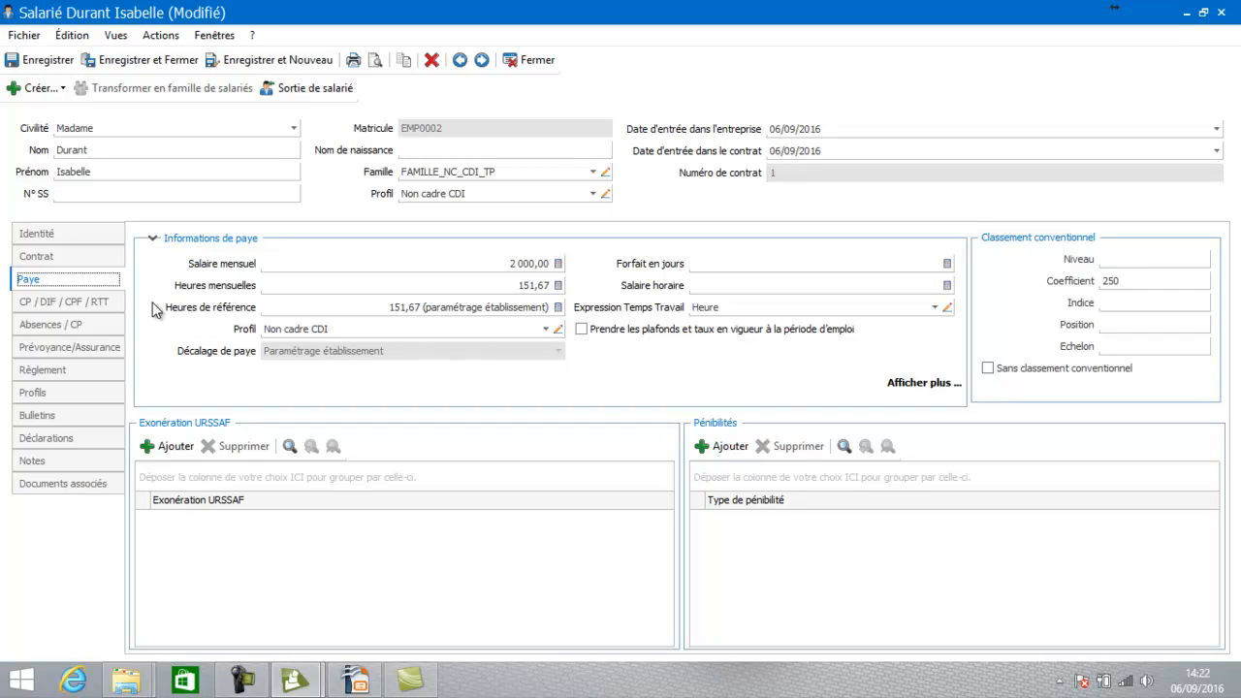
Show the CP / DIF / CPF / RTT settings: 2,08 monthly leave days, PLANNING TEMPS PLEIN
{"action": "left_click", "coordinate": [92, 304]}
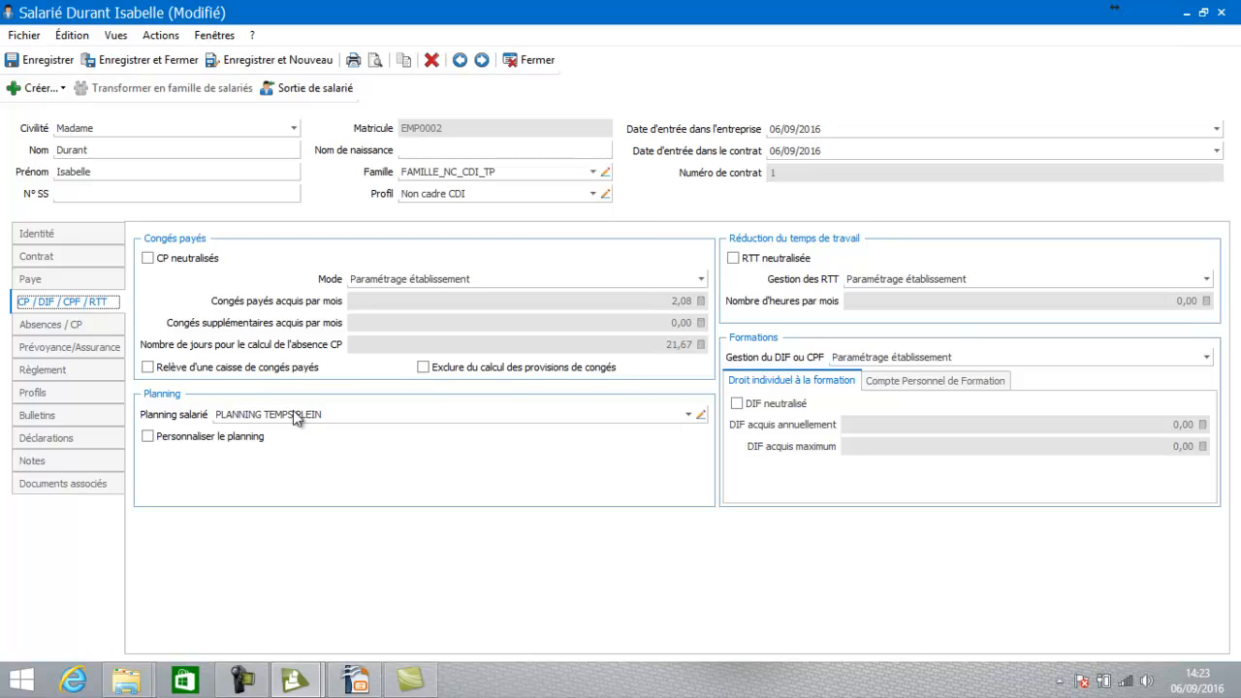
Go from Absences / CP to Prévoyance/Assurance and start a new contract affiliated 06/09/2016
{"action": "left_click", "coordinate": [29, 327]}
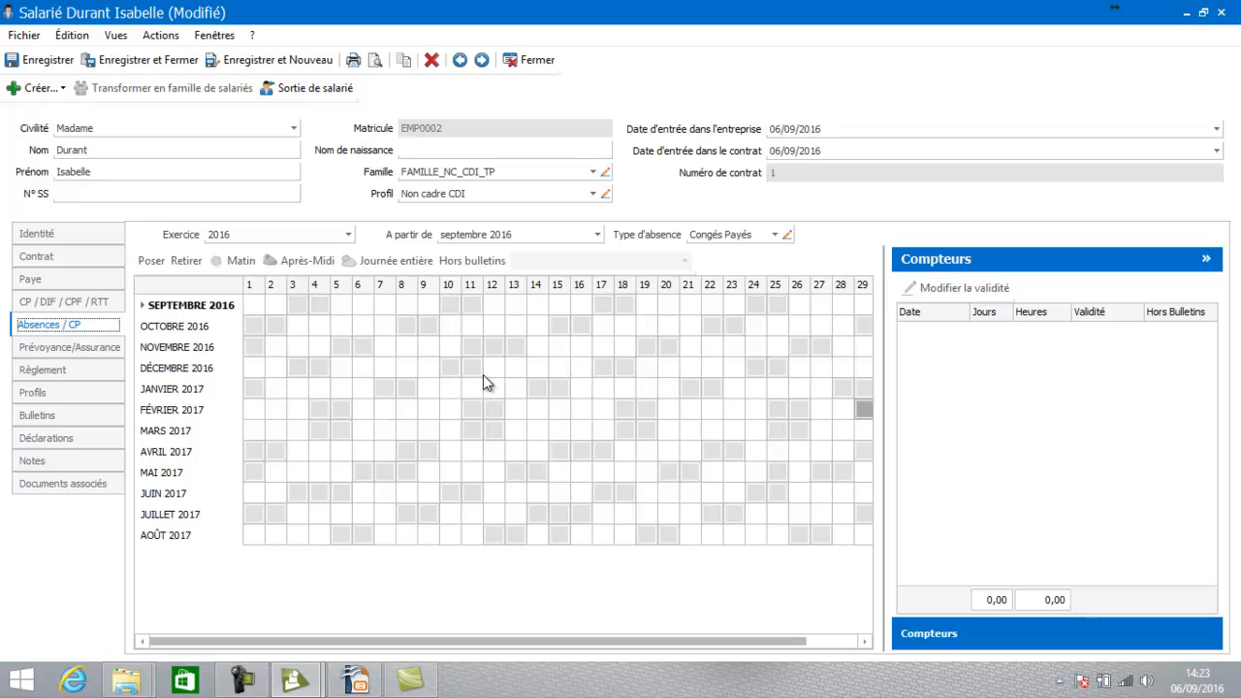
{"action": "left_click", "coordinate": [94, 349]}
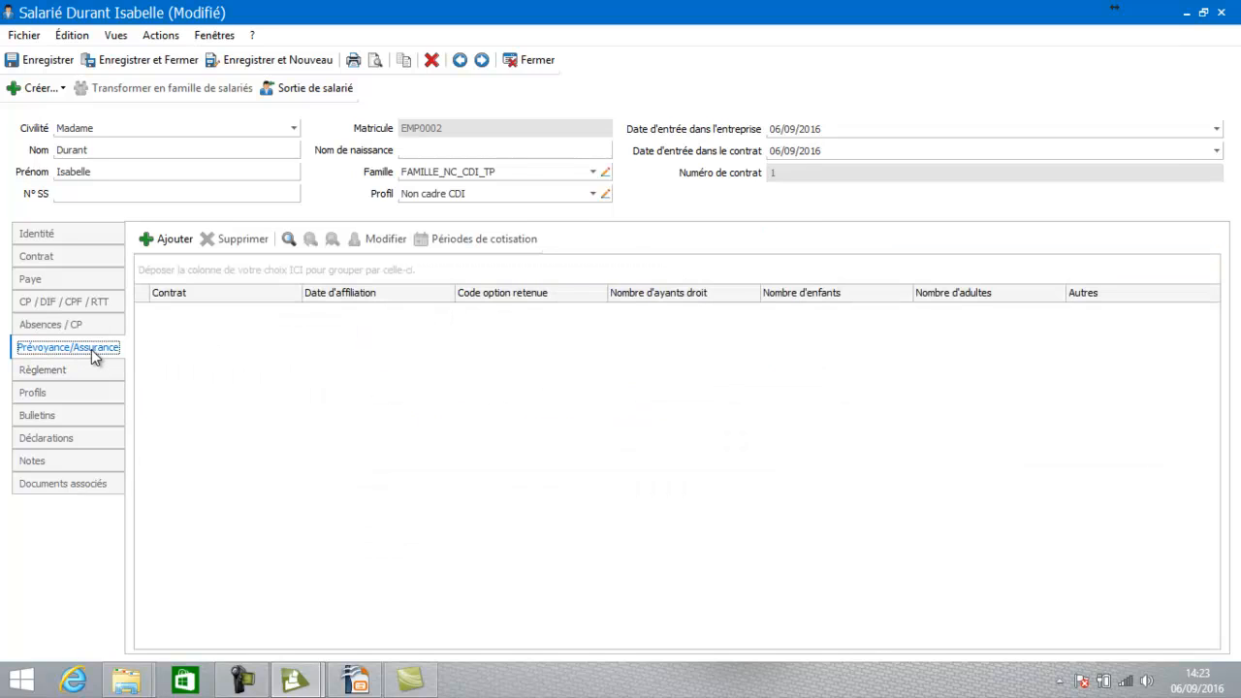
{"action": "left_click", "coordinate": [172, 240]}
Select contract CT PREV - Prévoyance Non cadre in the new prévoyance form
{"action": "left_click", "coordinate": [171, 242]}
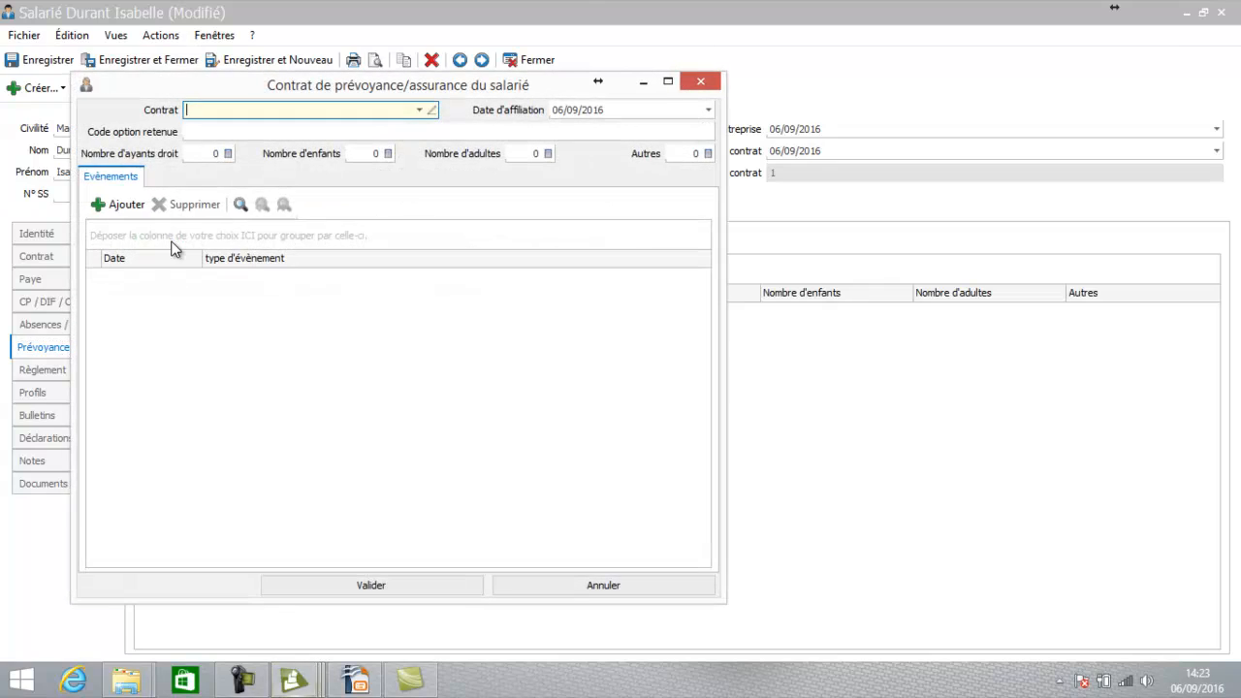
{"action": "left_click", "coordinate": [422, 111]}
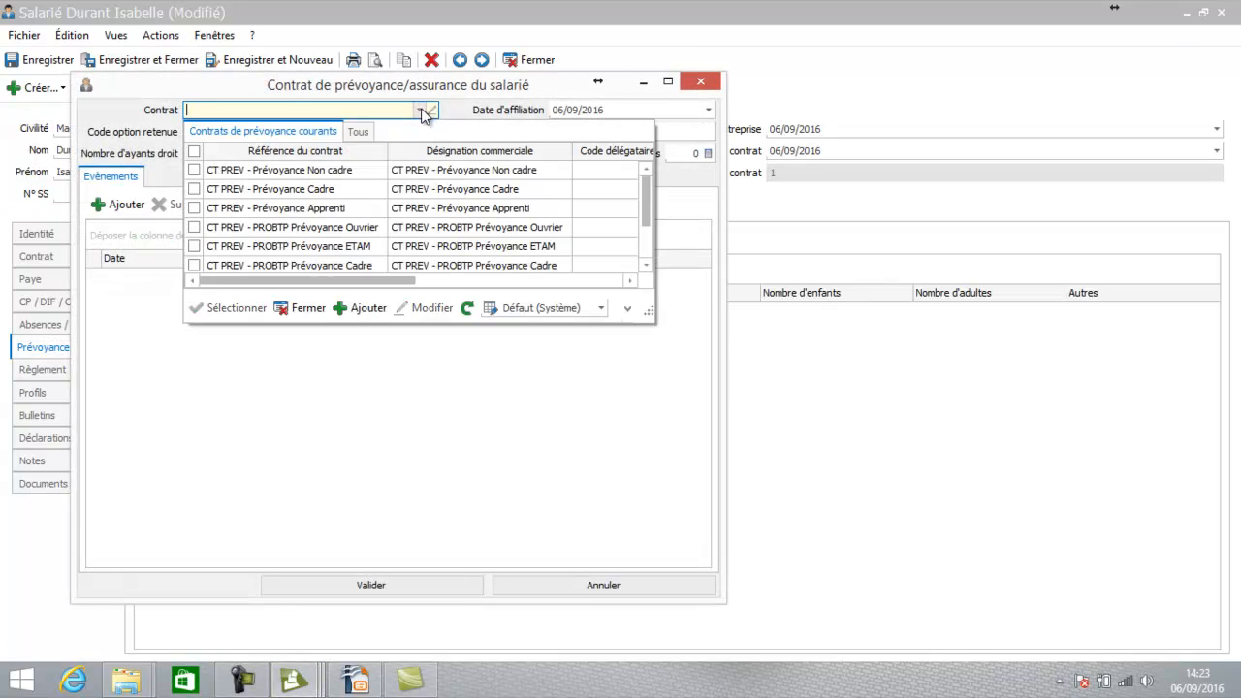
{"action": "left_click", "coordinate": [354, 176]}
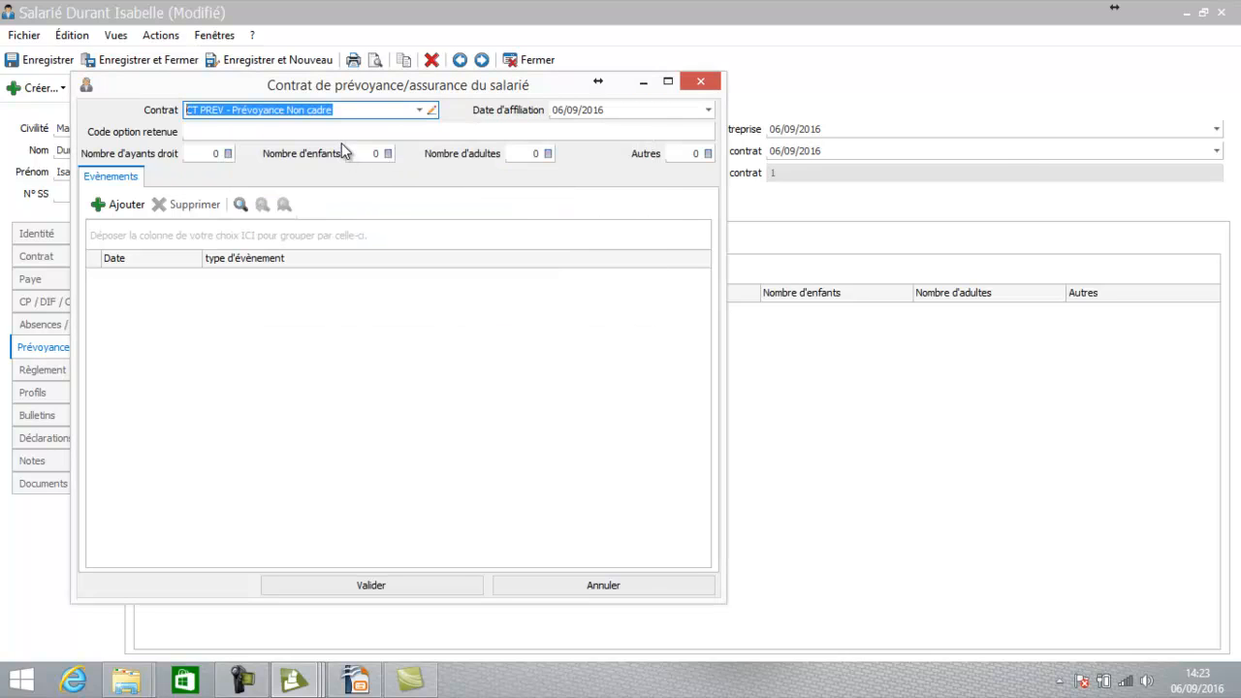
{"action": "left_click", "coordinate": [346, 131]}
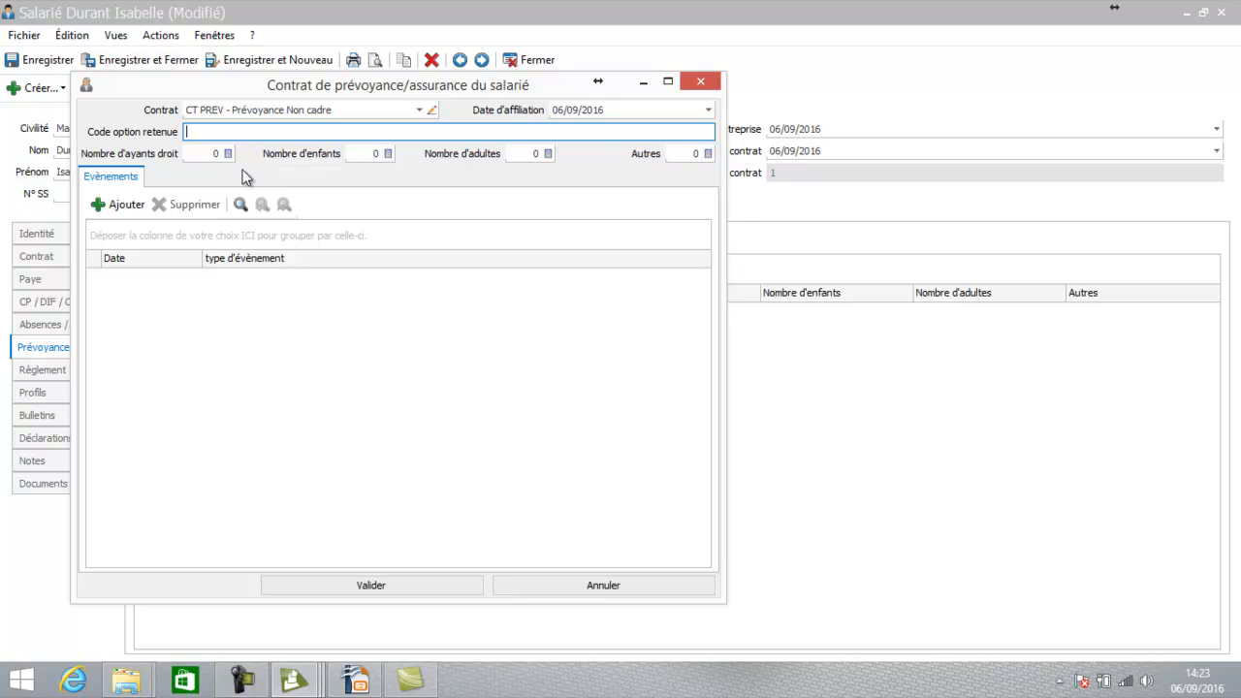
Add an Affiliation event to the contract
{"action": "left_click", "coordinate": [117, 205]}
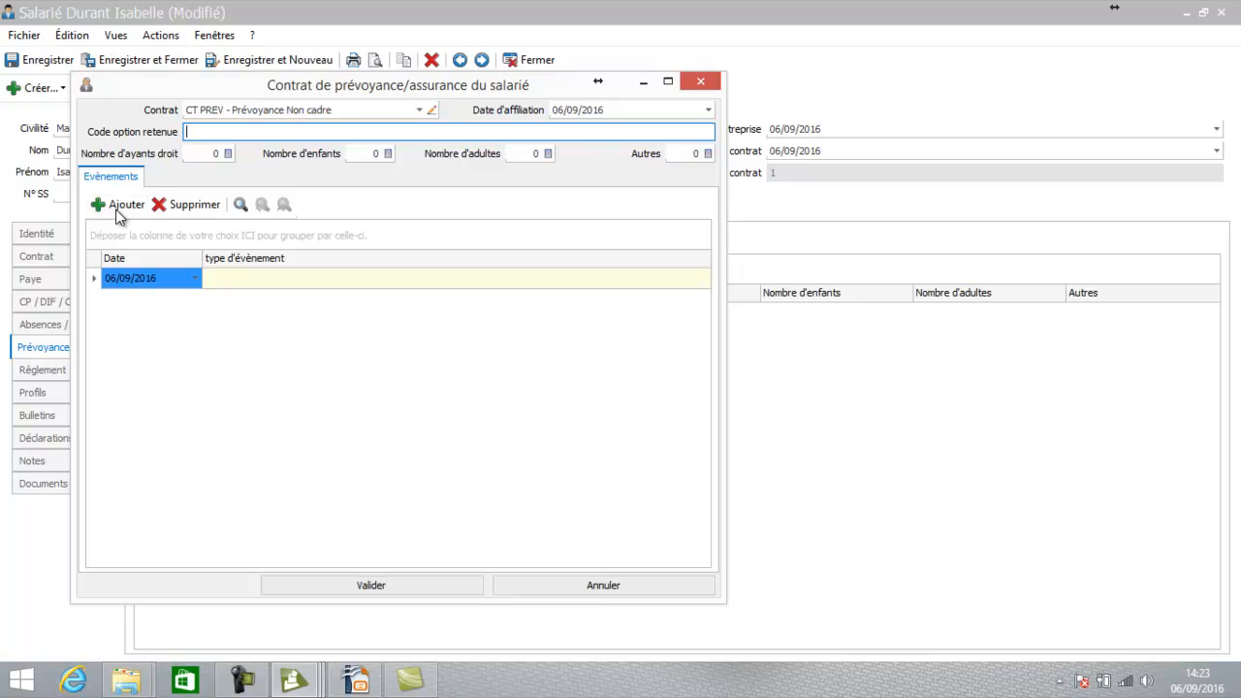
{"action": "left_click", "coordinate": [229, 281]}
{"action": "left_click", "coordinate": [230, 288]}
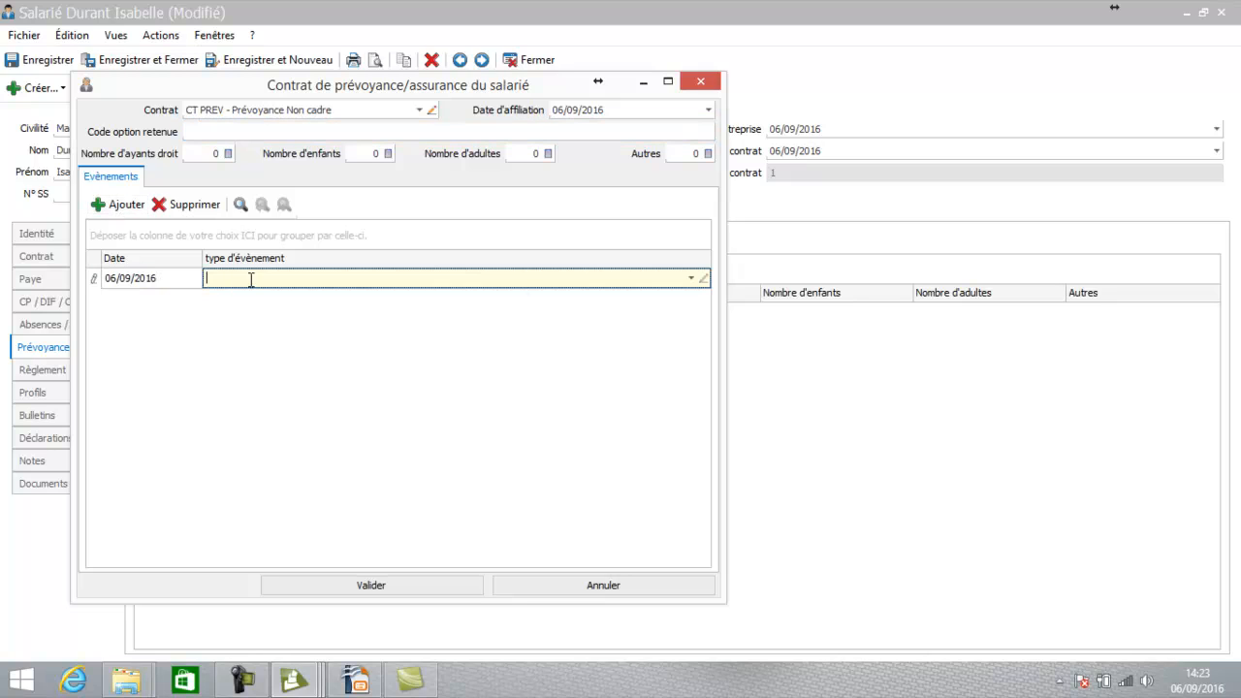
{"action": "left_click", "coordinate": [696, 279]}
{"action": "double_click", "coordinate": [512, 339]}
{"action": "left_click", "coordinate": [482, 348]}
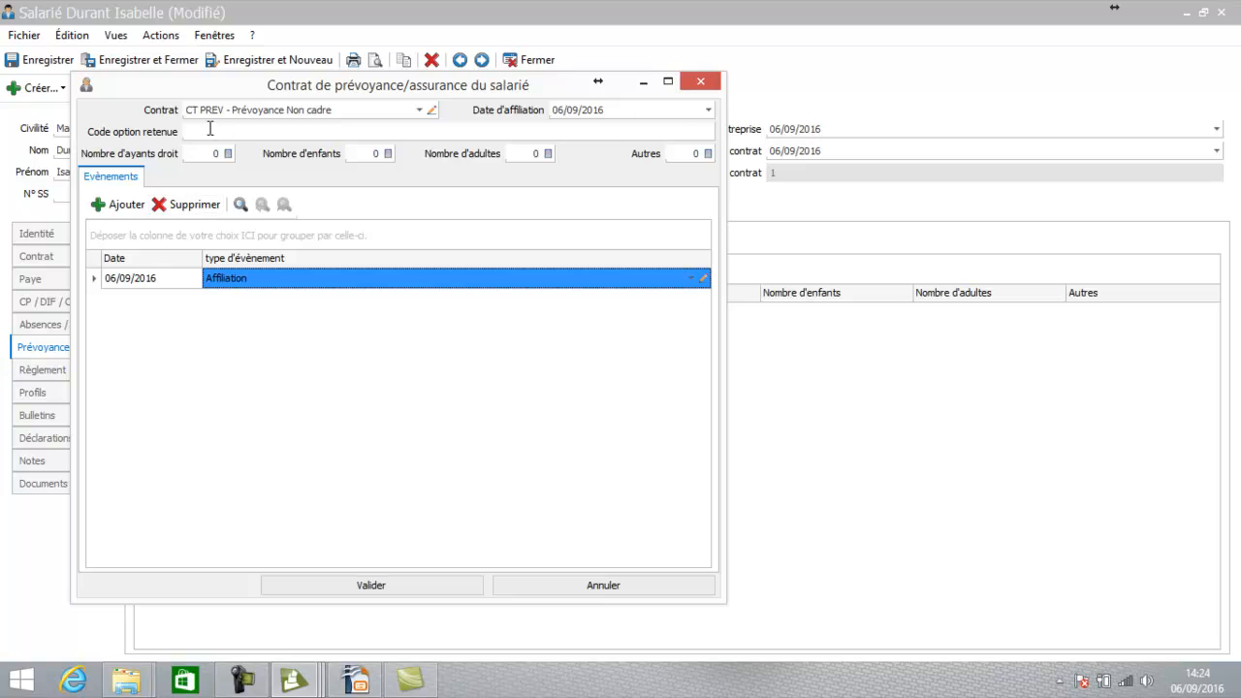
Delete an extra empty event row and validate the CT PREV contract
{"action": "left_click", "coordinate": [127, 205]}
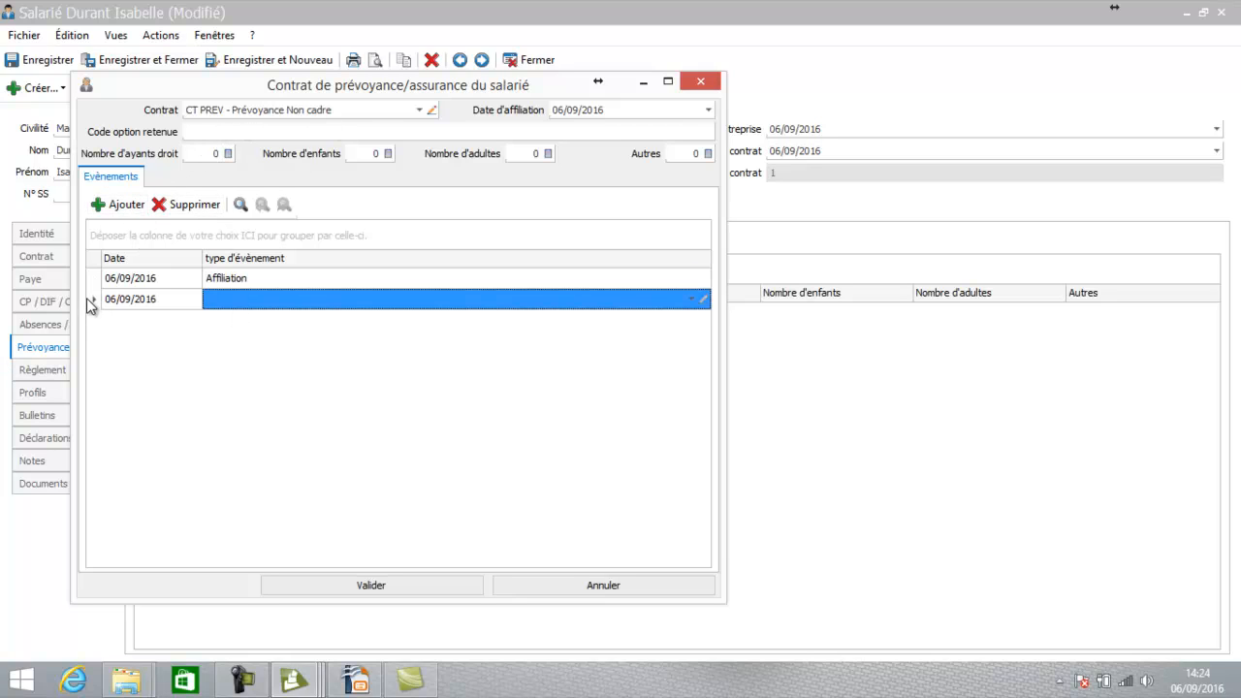
{"action": "left_click", "coordinate": [338, 305]}
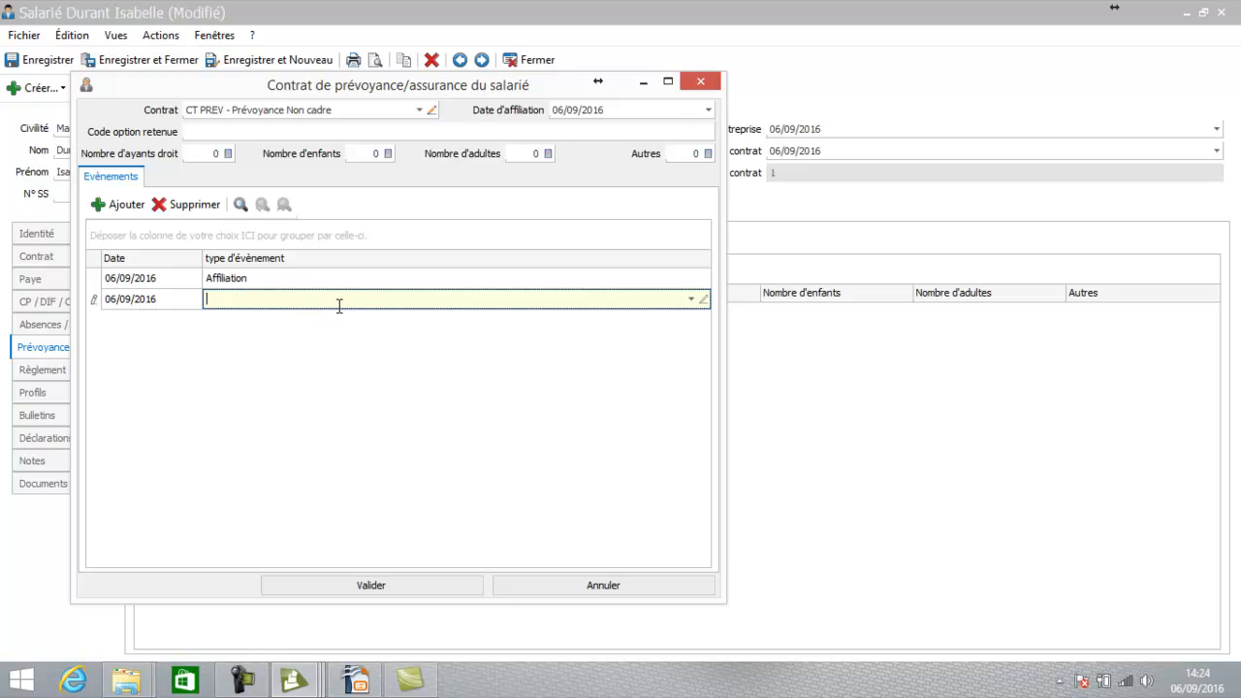
{"action": "left_click", "coordinate": [694, 302]}
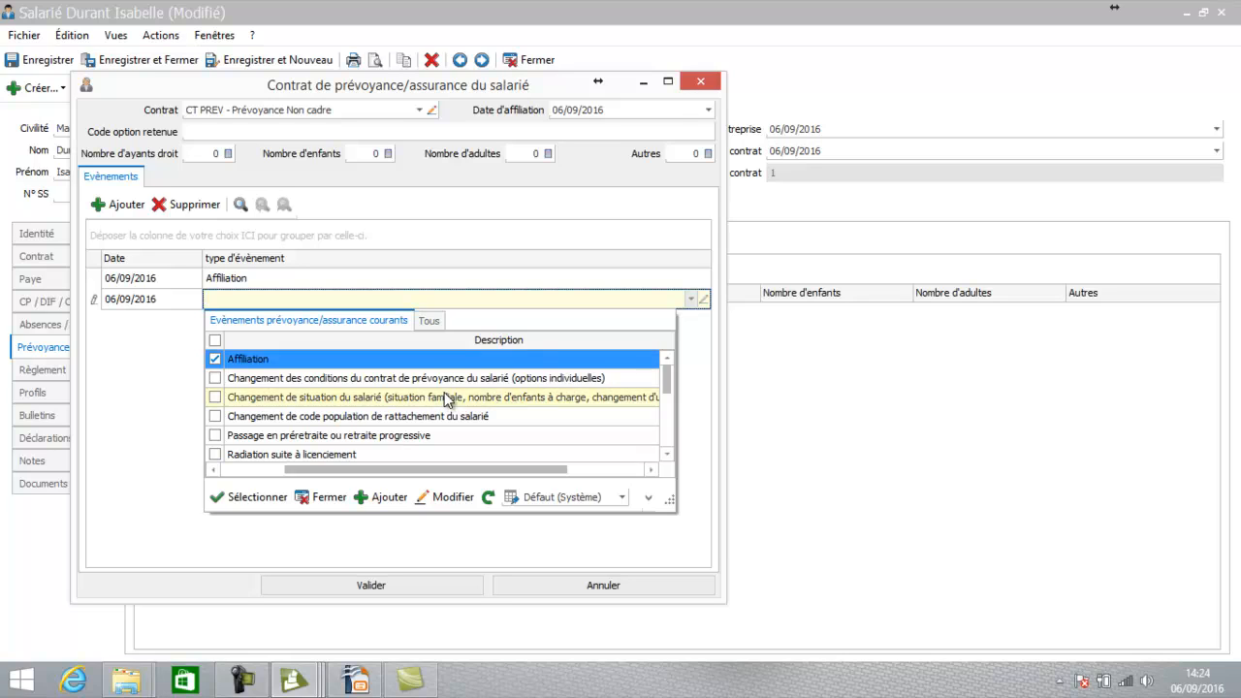
{"action": "left_click", "coordinate": [328, 496]}
{"action": "left_click", "coordinate": [189, 206]}
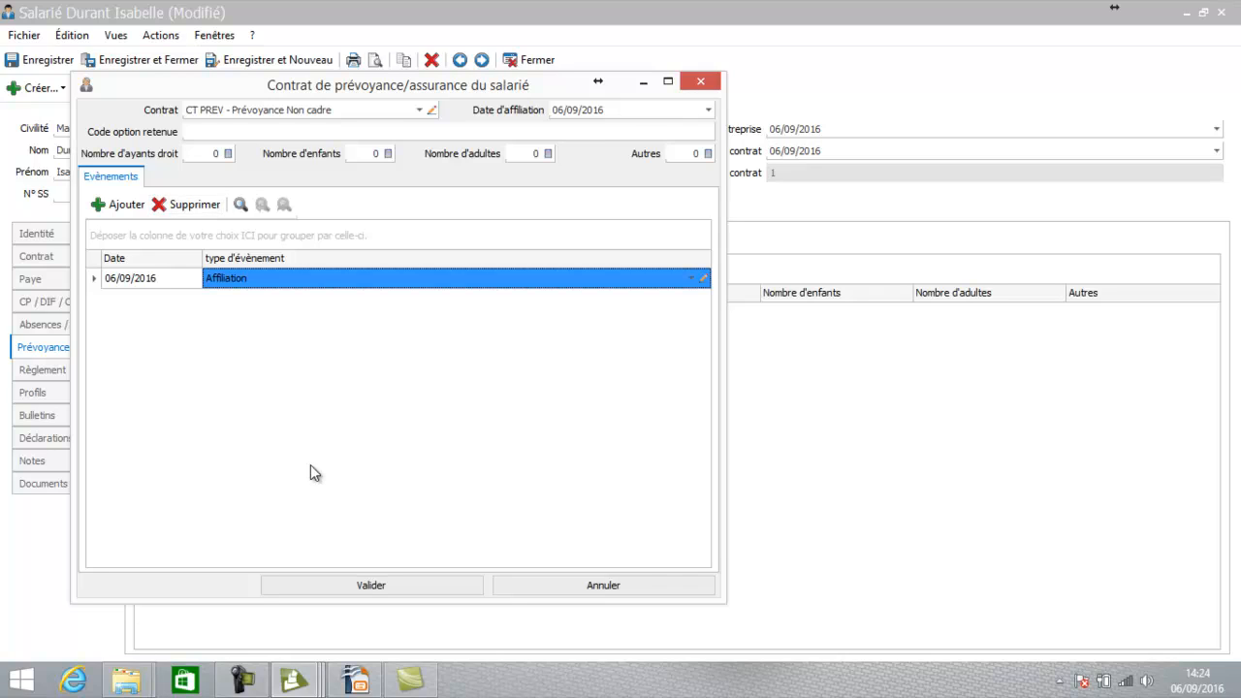
{"action": "left_click", "coordinate": [364, 585]}
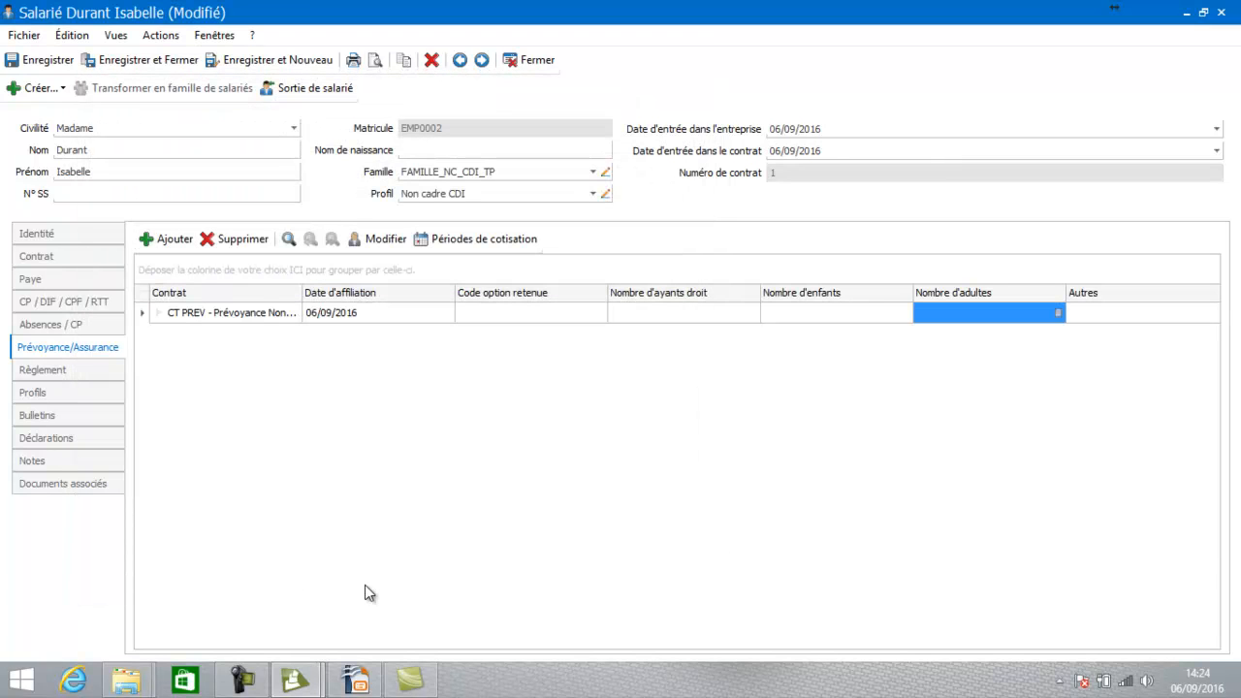
Set the employee's payment method to Virement SEPA and move on to the Profils page
{"action": "left_click", "coordinate": [72, 376]}
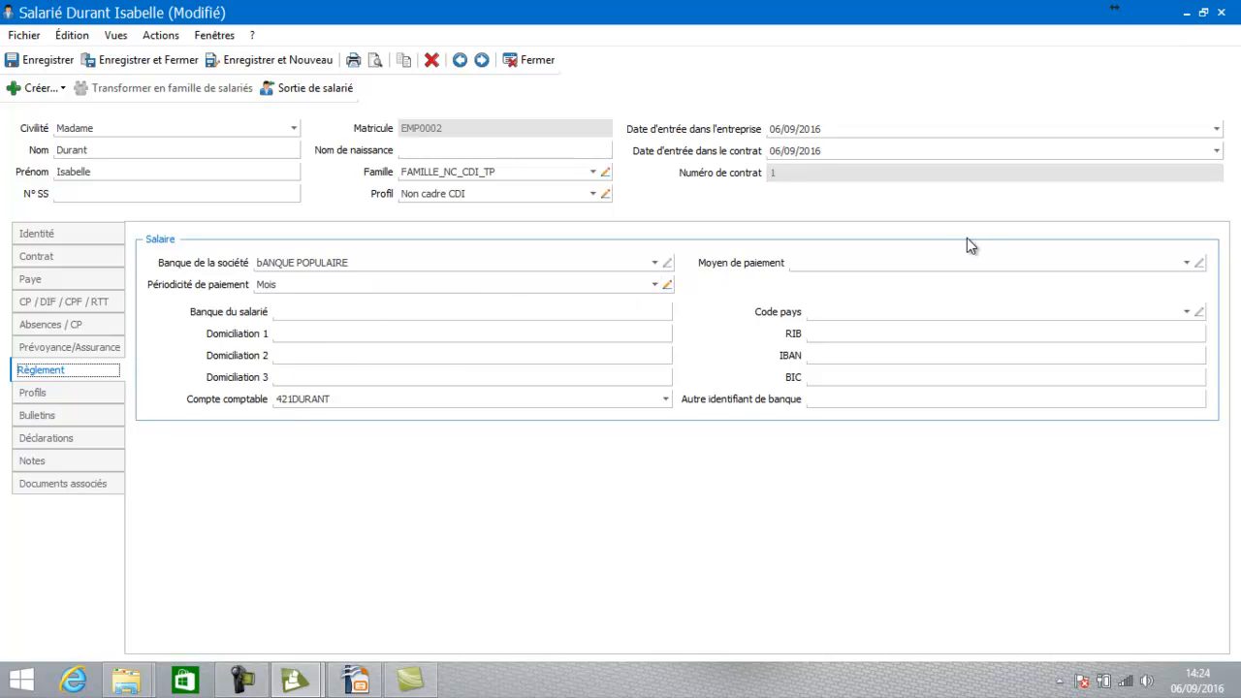
{"action": "left_click", "coordinate": [863, 258]}
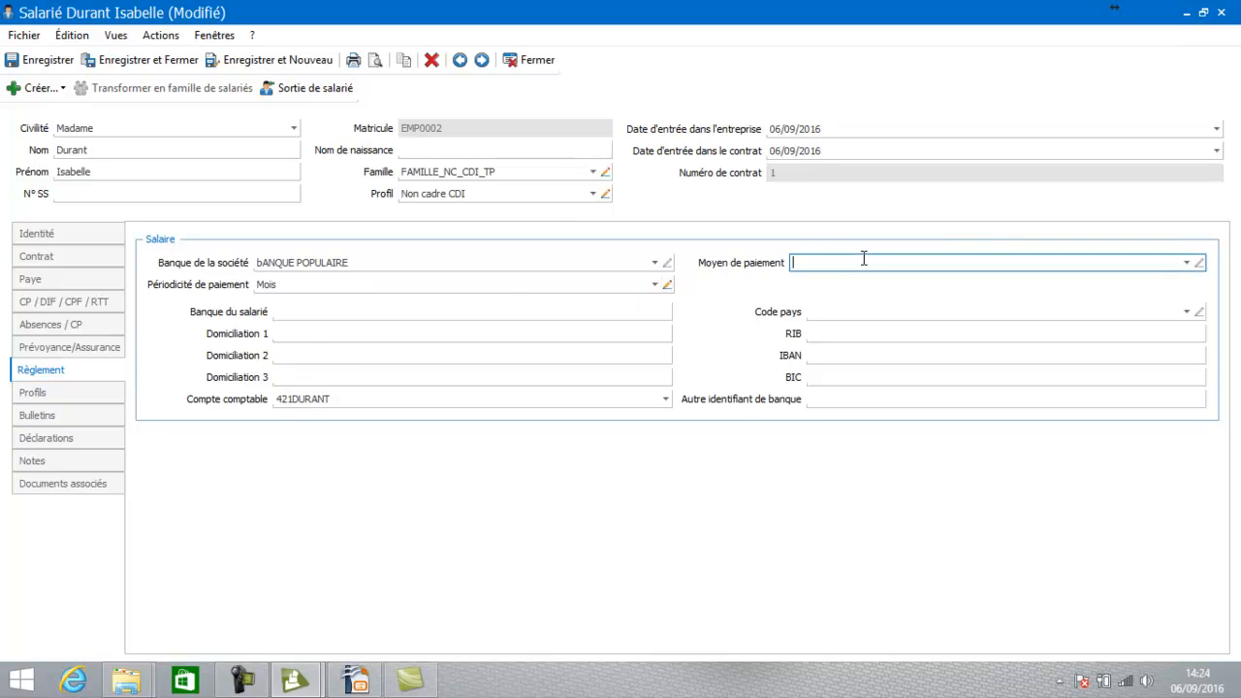
{"action": "left_click", "coordinate": [1188, 263]}
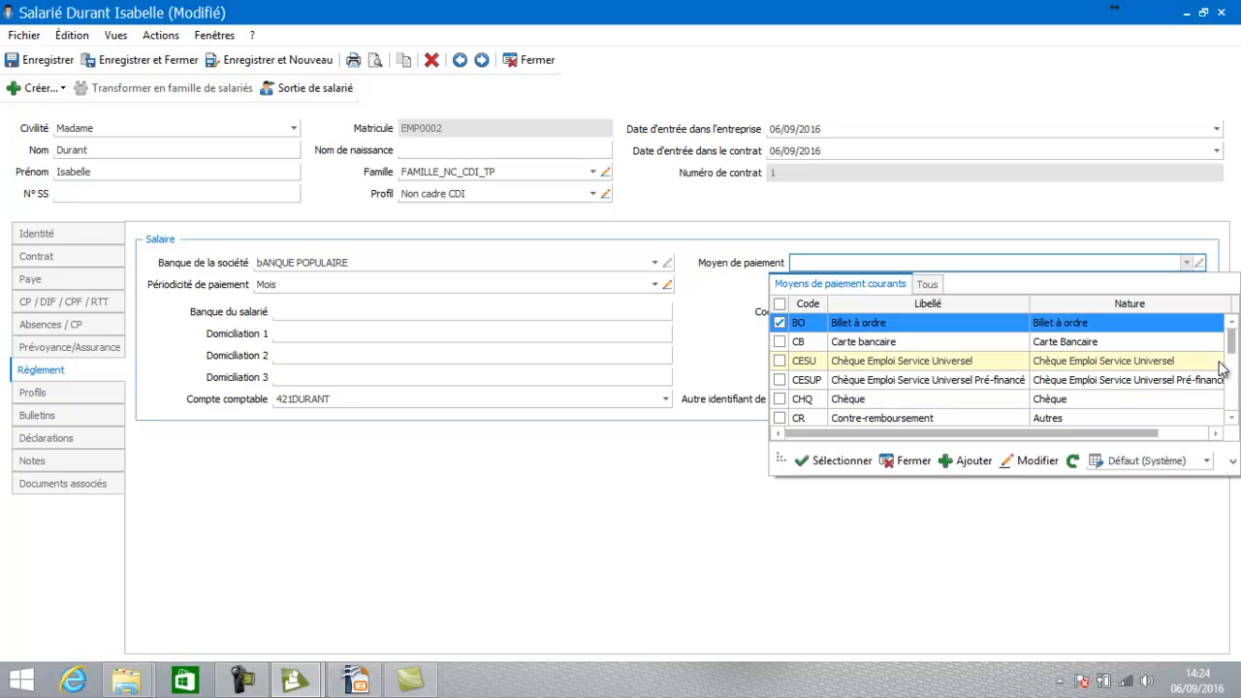
{"action": "left_click_drag", "start_coordinate": [1231, 346], "coordinate": [1230, 401]}
{"action": "double_click", "coordinate": [976, 412]}
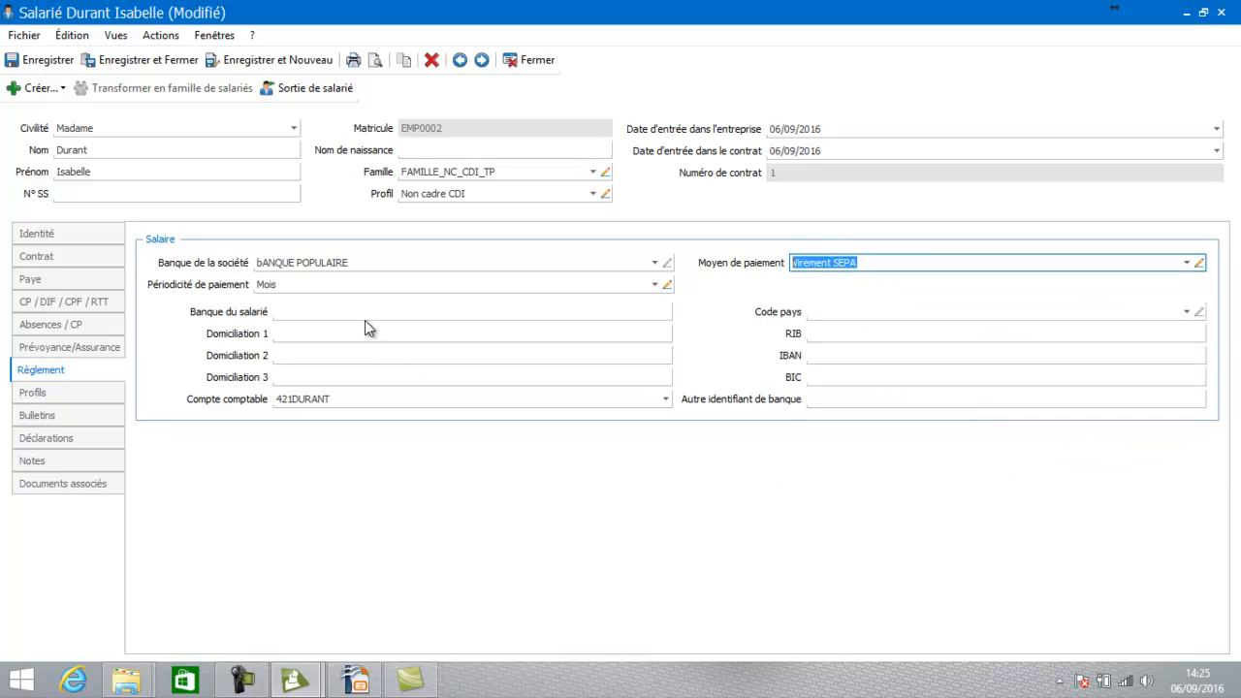
{"action": "left_click", "coordinate": [365, 312]}
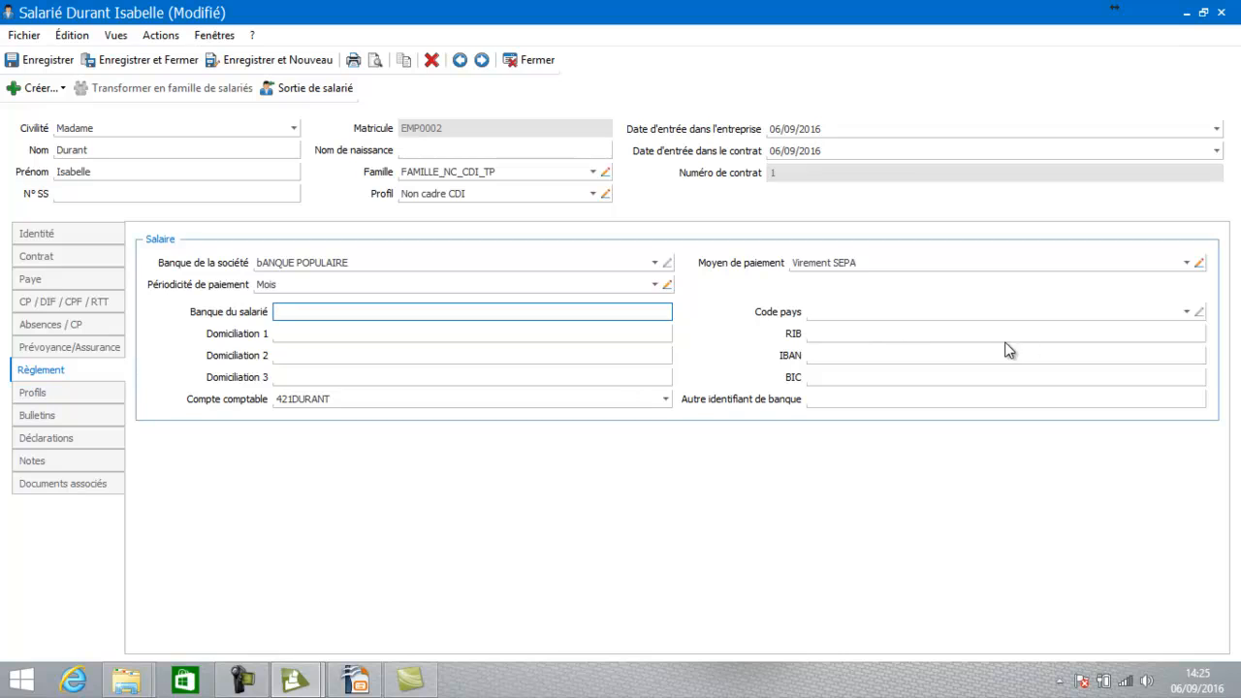
{"action": "left_click", "coordinate": [34, 392]}
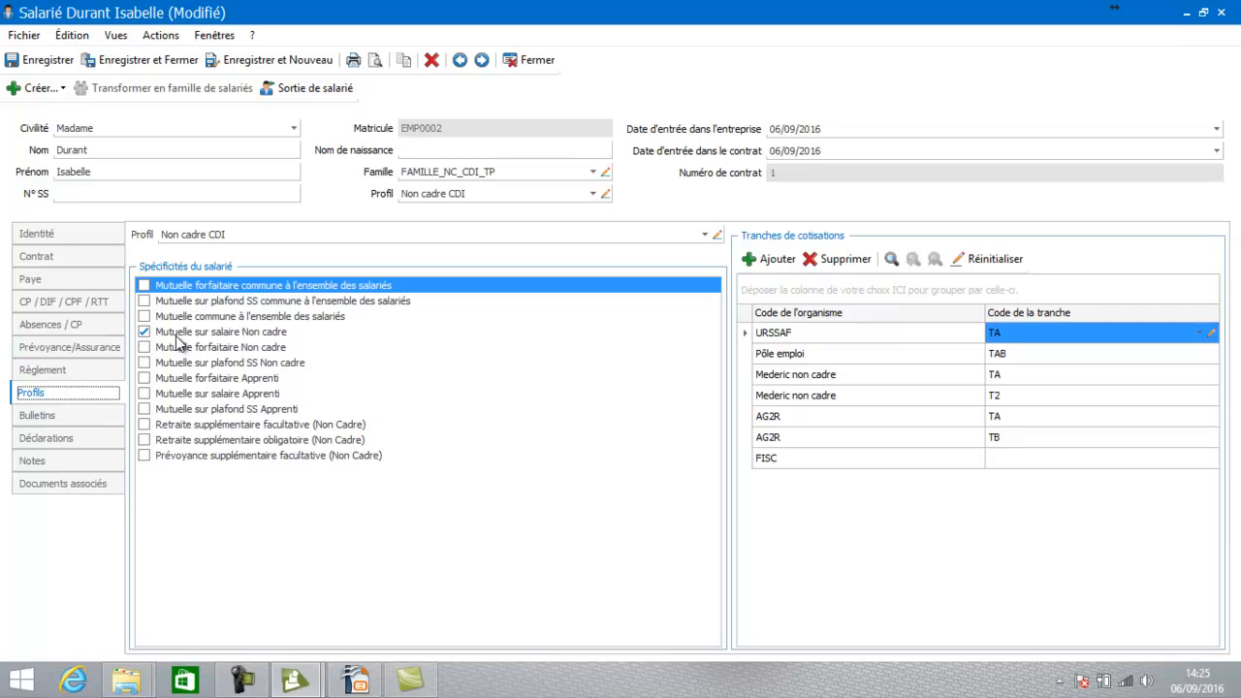
Look over the Bulletins page and its Créer menu, then show the Déclarations page
{"action": "left_click", "coordinate": [92, 414]}
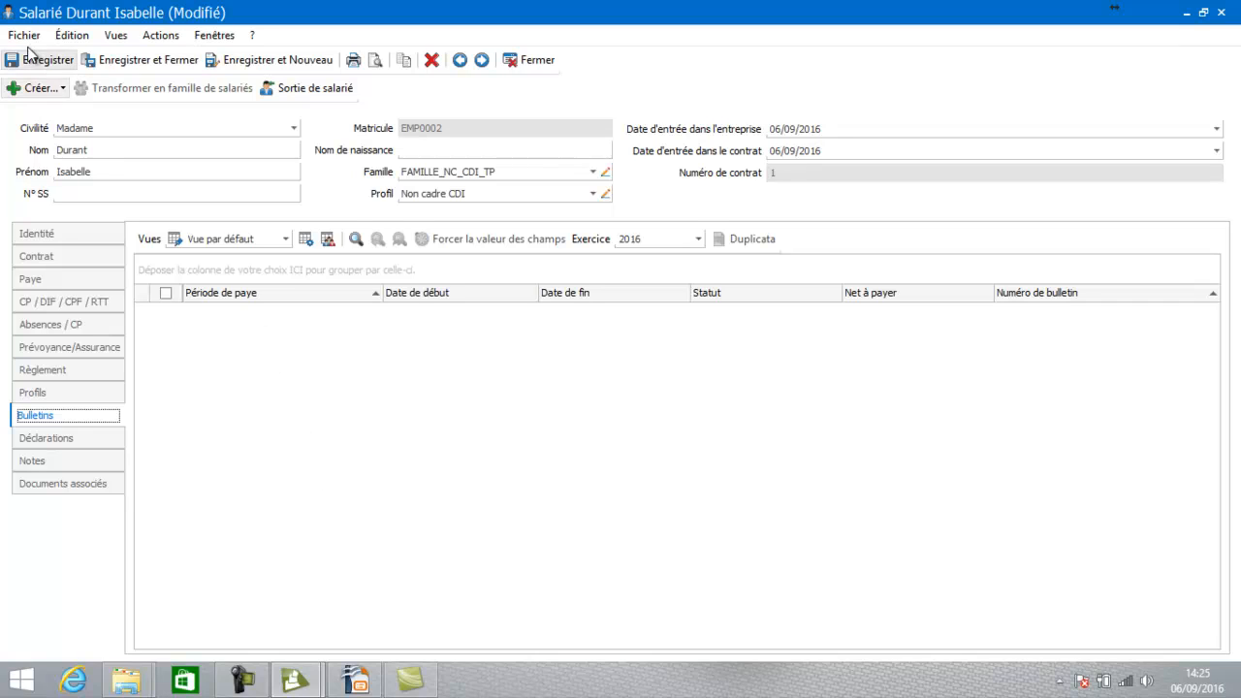
{"action": "left_click", "coordinate": [41, 89]}
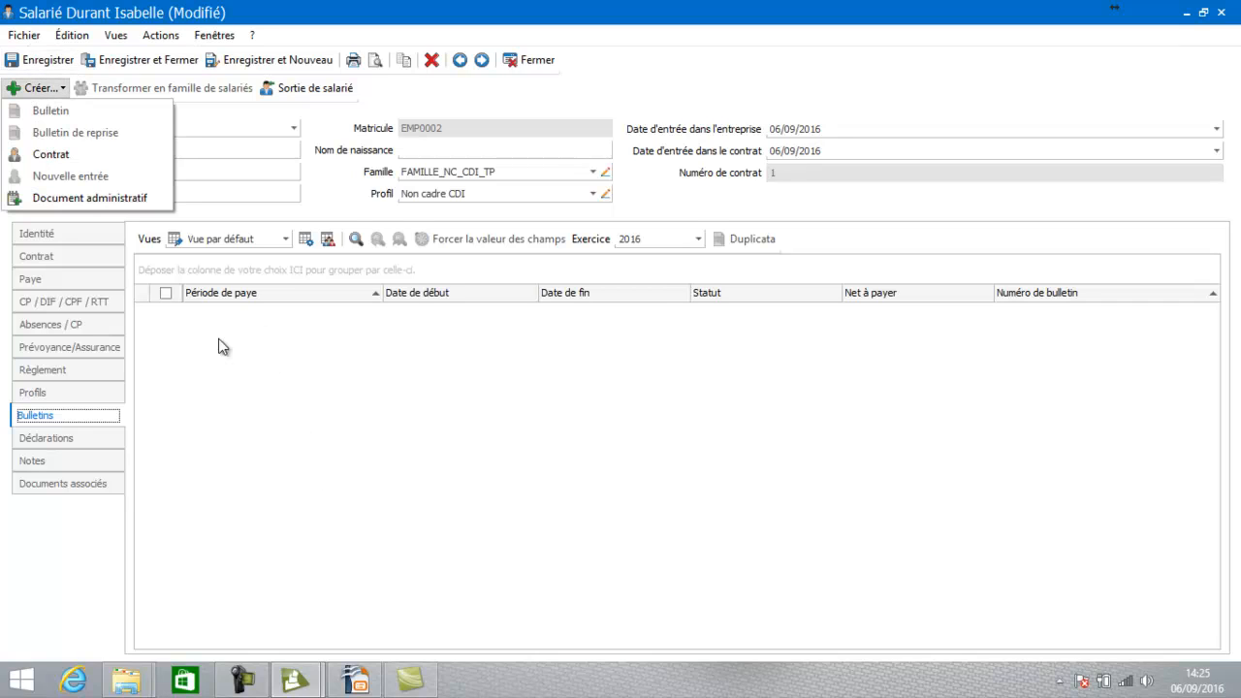
{"action": "left_click", "coordinate": [270, 436]}
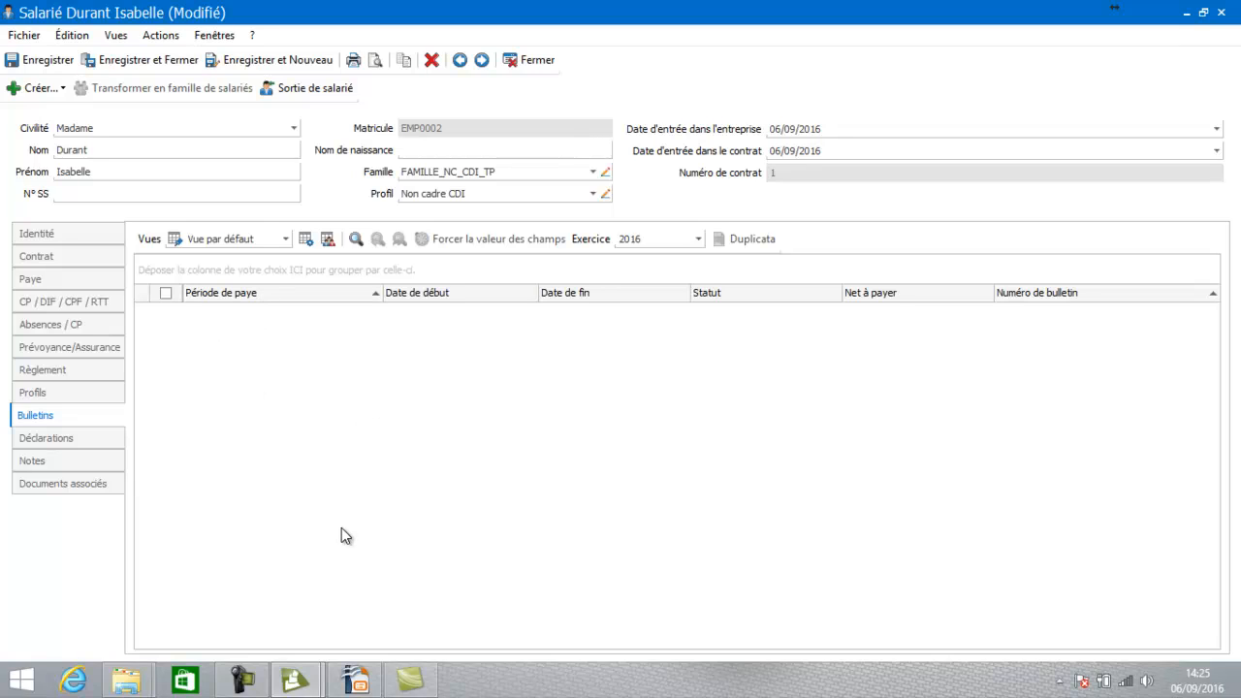
{"action": "left_click", "coordinate": [108, 443]}
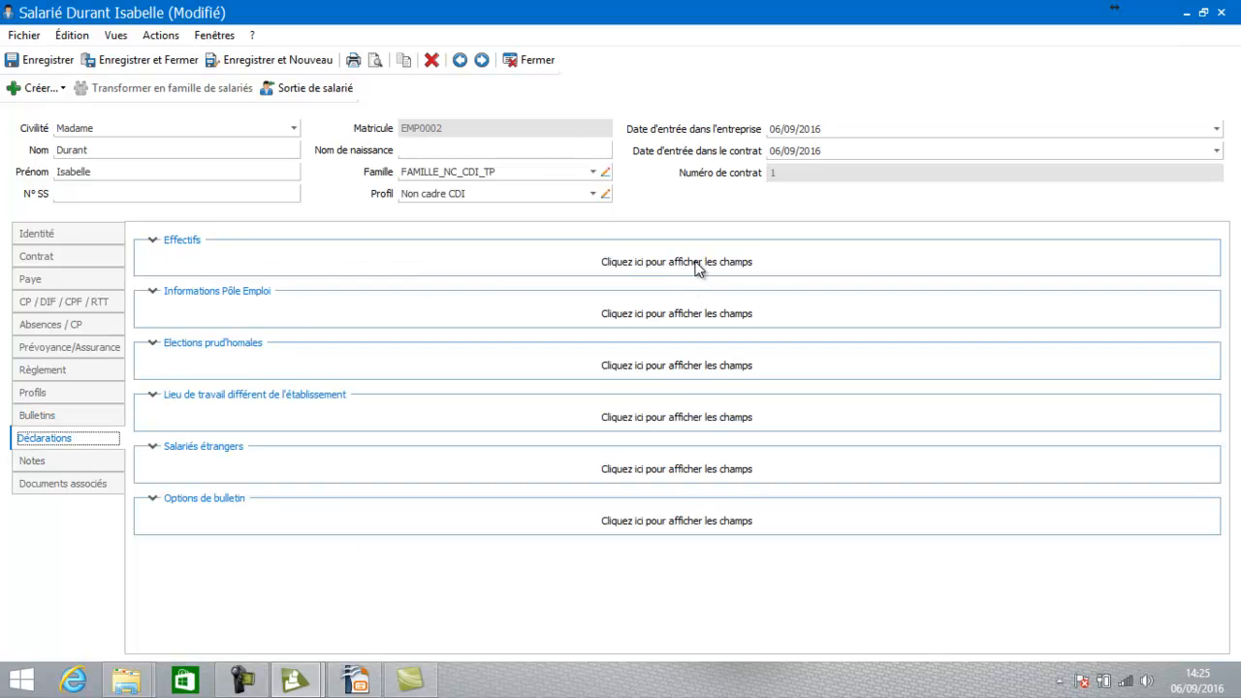
Check the Effectifs, Pôle Emploi, prud'homales, workplace, foreign-employee and bulletin option sections, then show Documents associés
{"action": "left_click", "coordinate": [698, 268]}
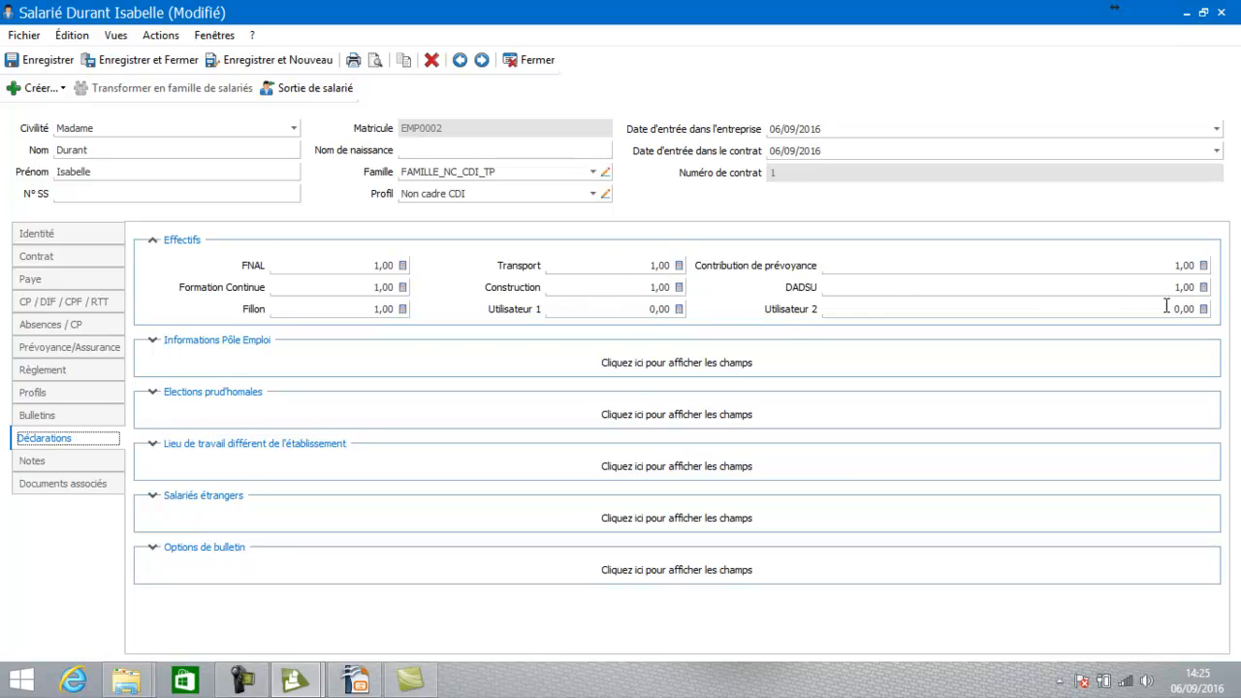
{"action": "left_click", "coordinate": [731, 359]}
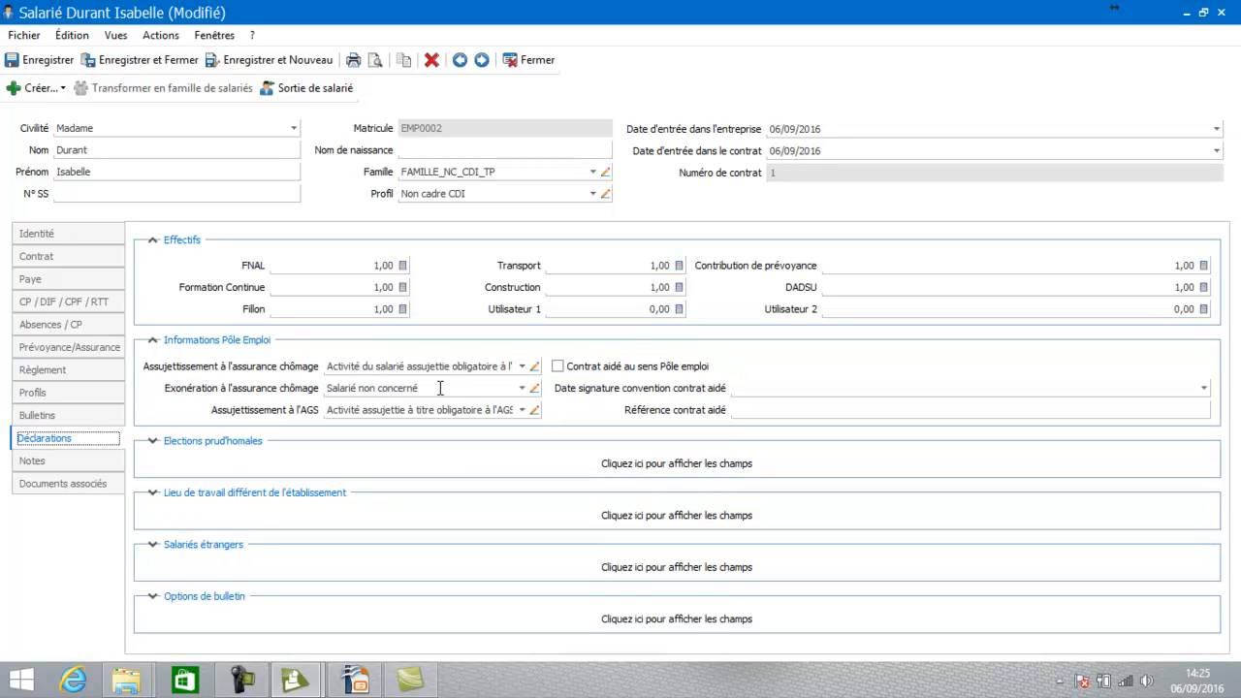
{"action": "left_click", "coordinate": [717, 473]}
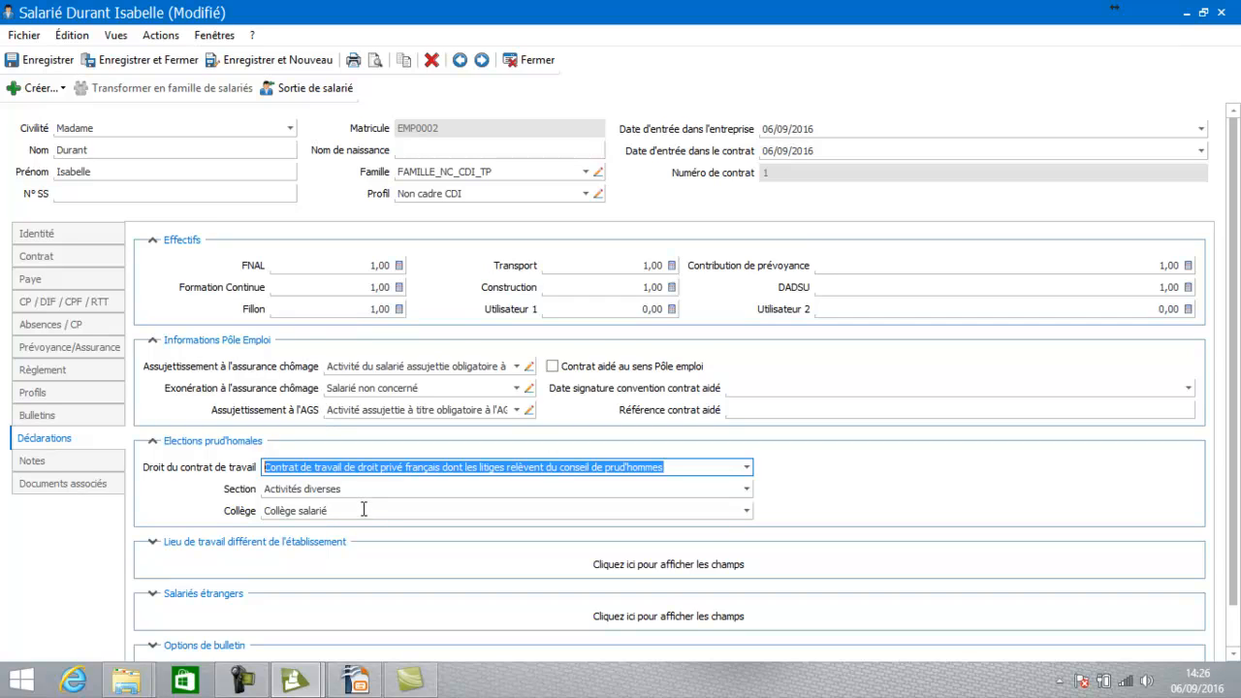
{"action": "left_click", "coordinate": [645, 571]}
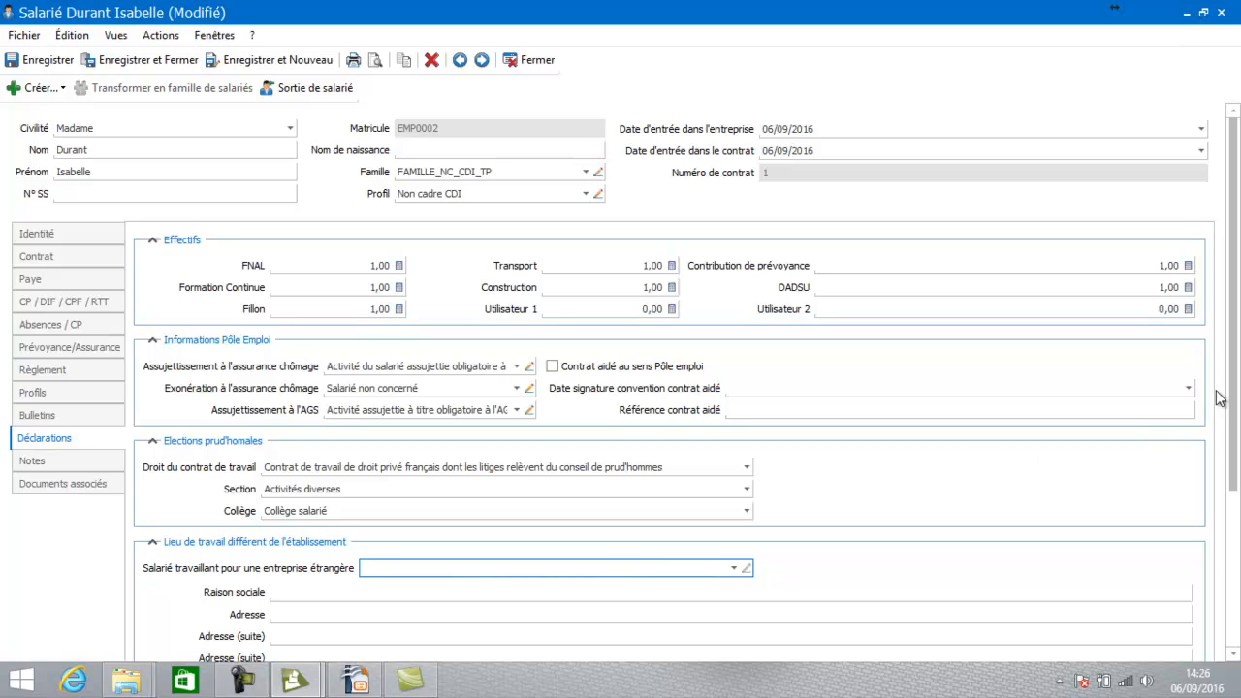
{"action": "left_click_drag", "start_coordinate": [1229, 388], "coordinate": [1234, 488]}
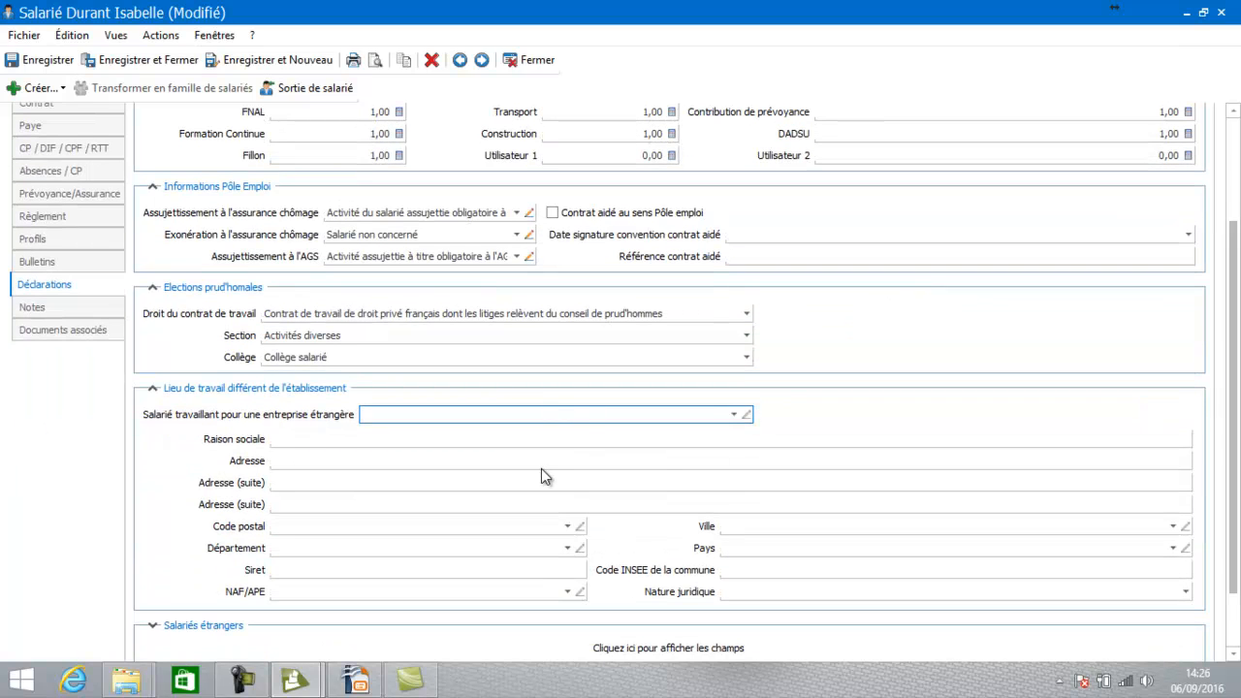
{"action": "left_click", "coordinate": [152, 389]}
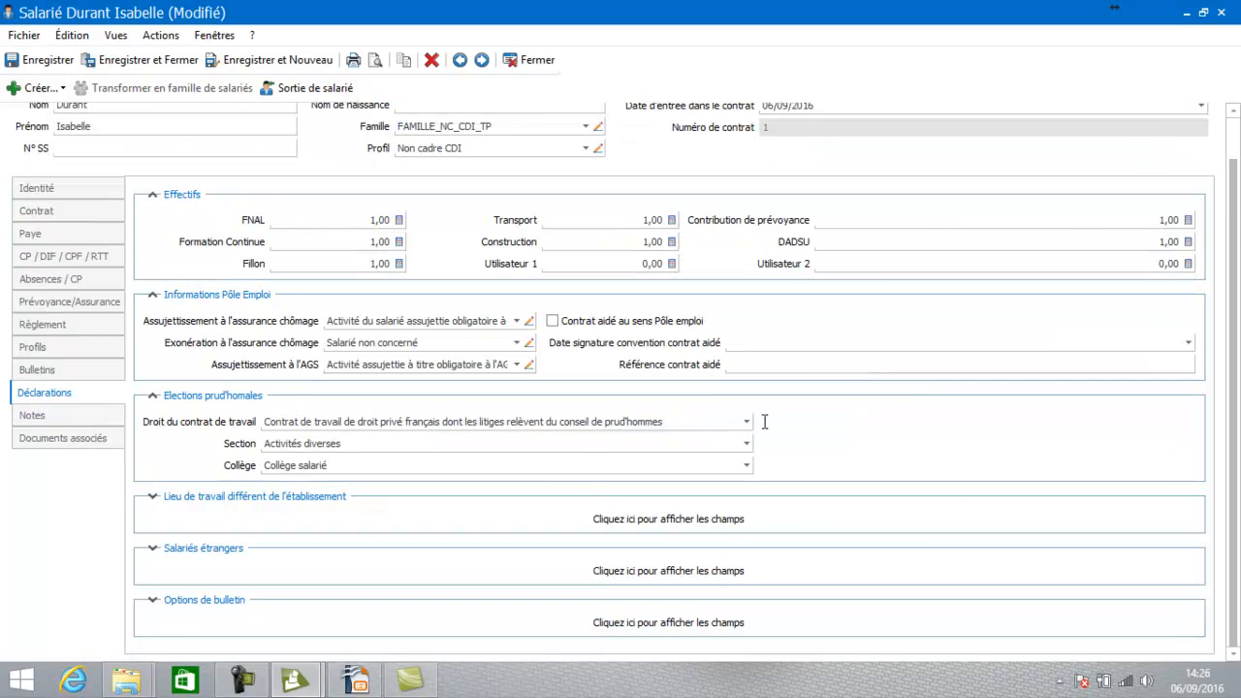
{"action": "left_click", "coordinate": [667, 572]}
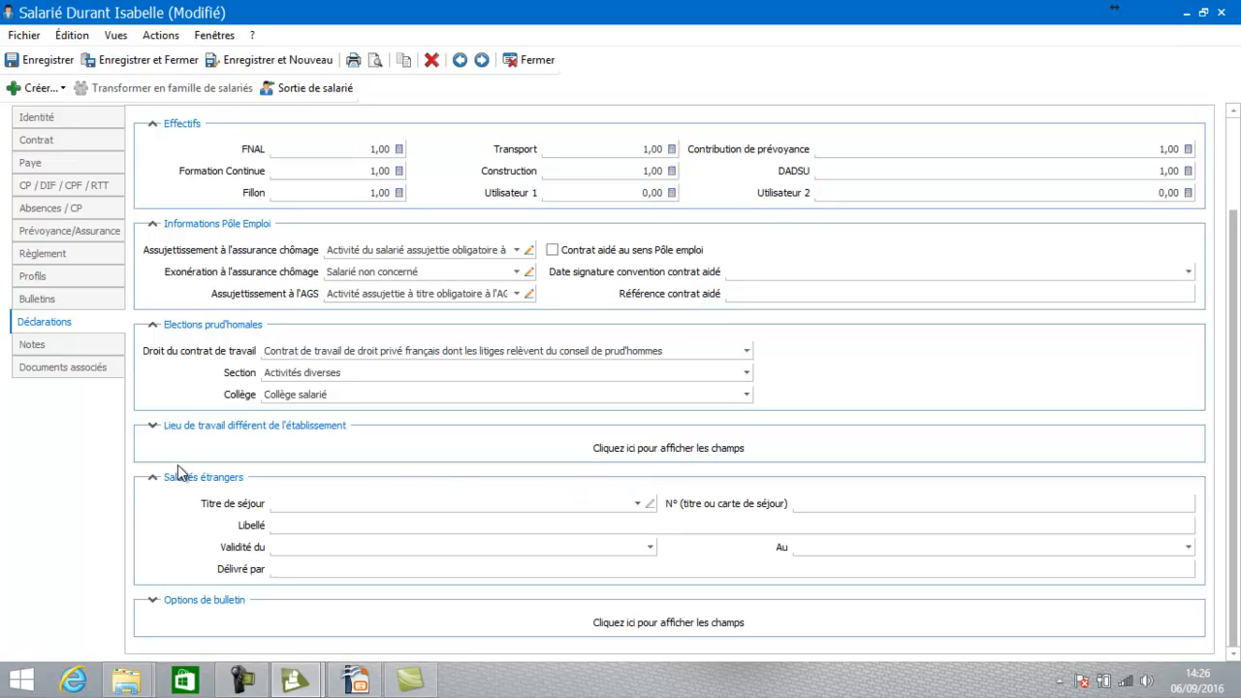
{"action": "left_click", "coordinate": [152, 479]}
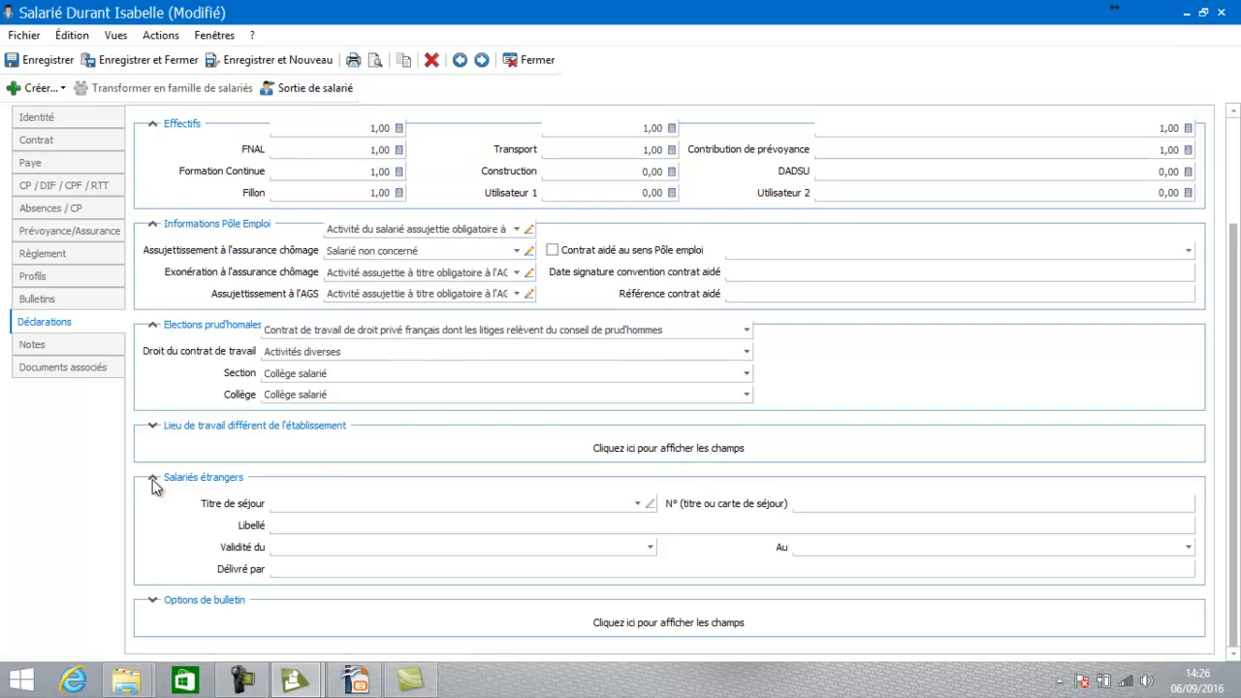
{"action": "left_click", "coordinate": [630, 623]}
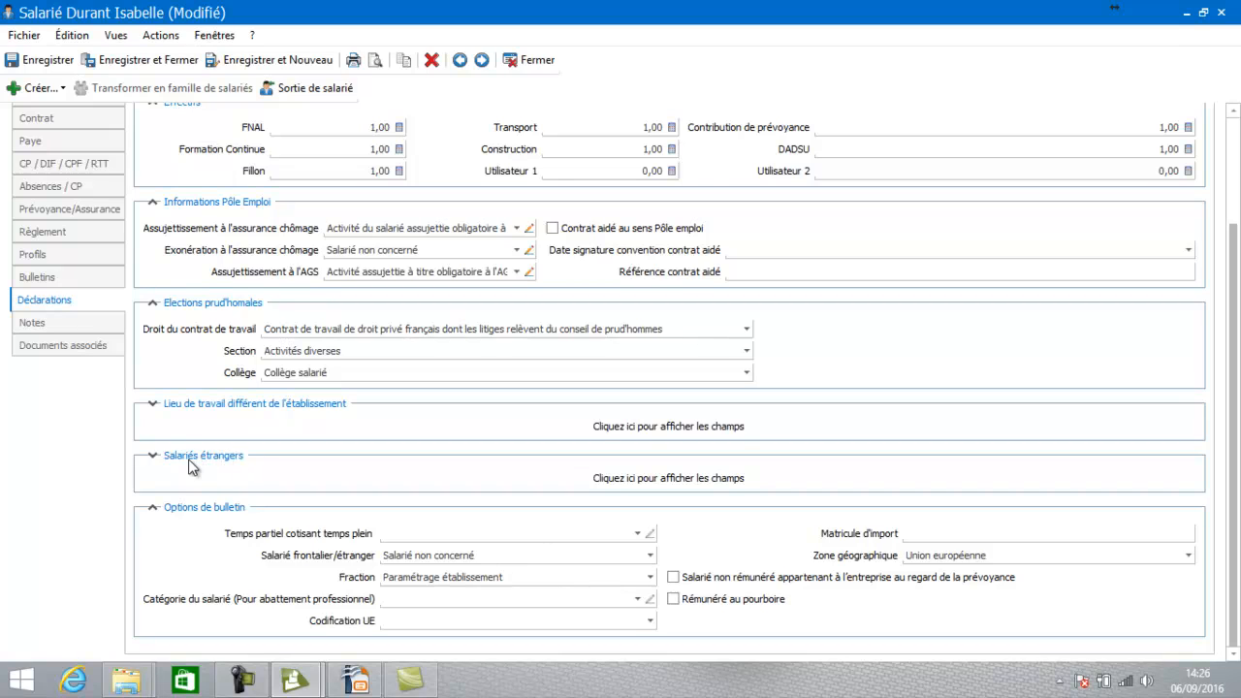
{"action": "left_click", "coordinate": [49, 307]}
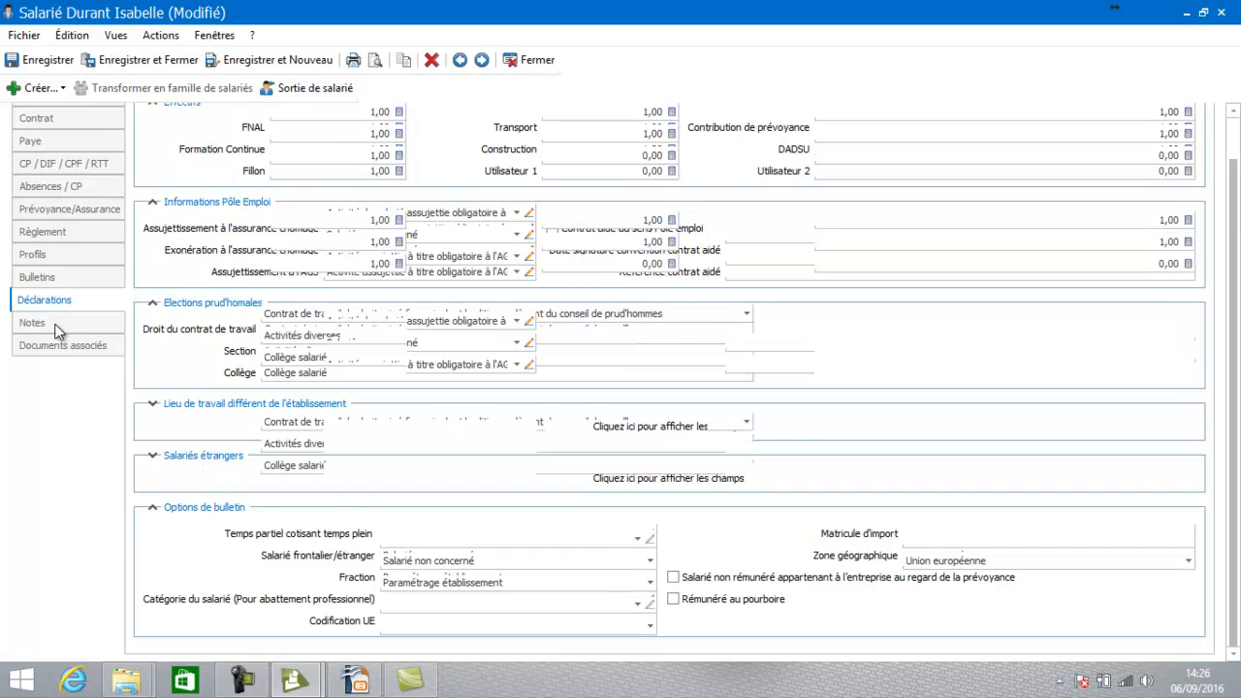
{"action": "left_click", "coordinate": [58, 441]}
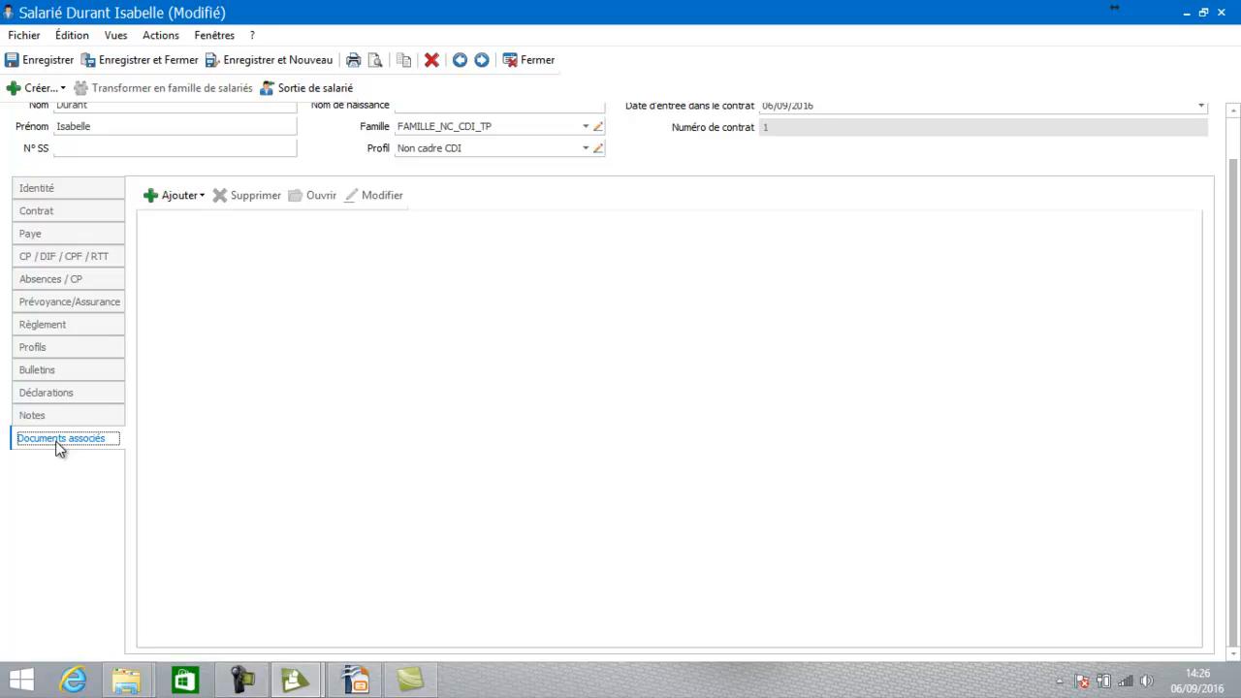
Start attaching a file but cancel it, then save and close the employee record
{"action": "left_click", "coordinate": [176, 197]}
{"action": "left_click", "coordinate": [173, 221]}
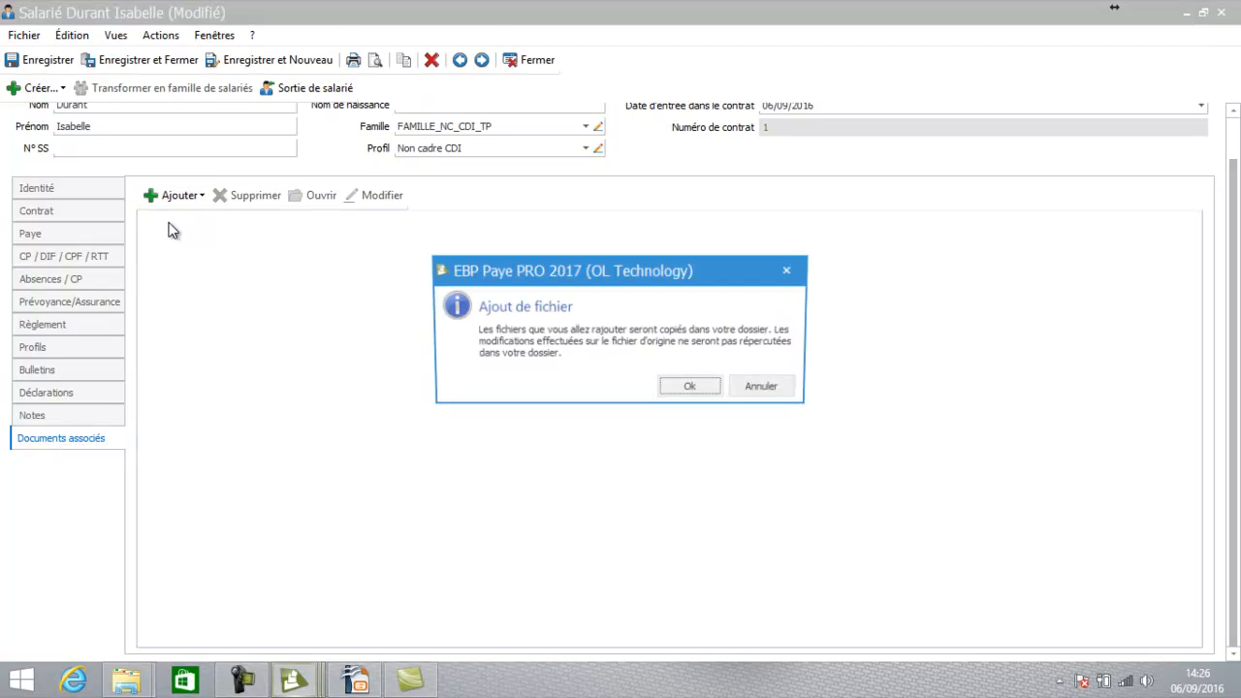
{"action": "left_click", "coordinate": [707, 394]}
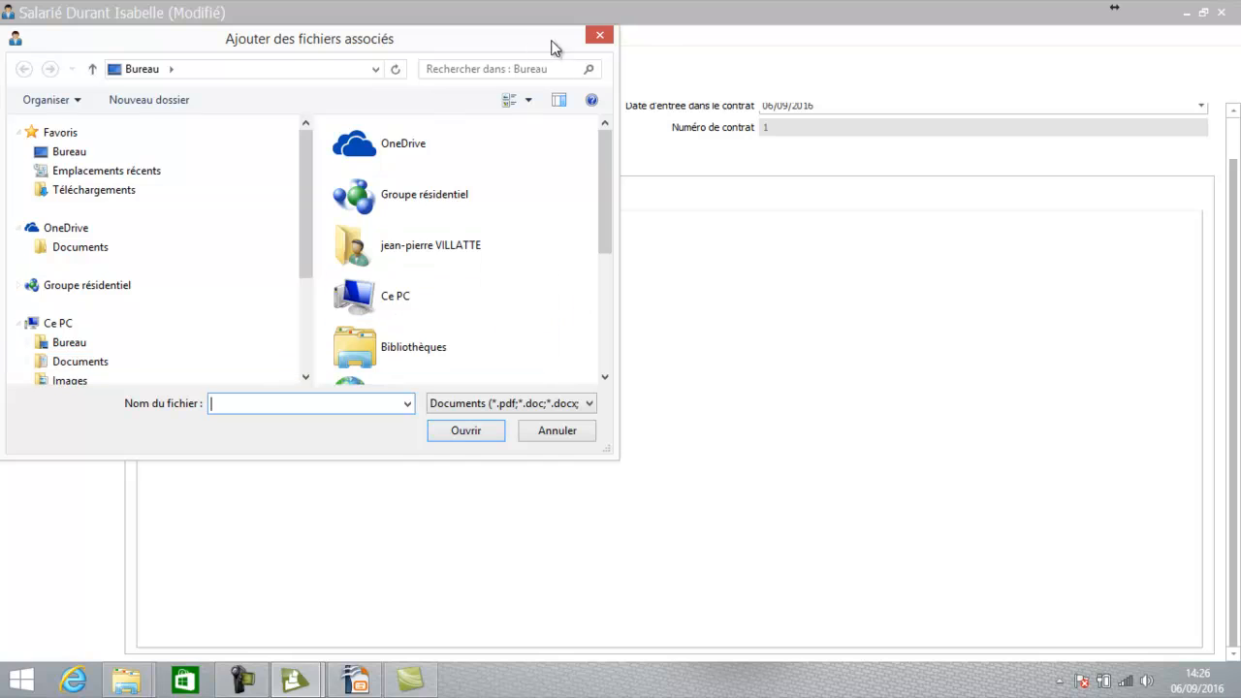
{"action": "left_click", "coordinate": [543, 432]}
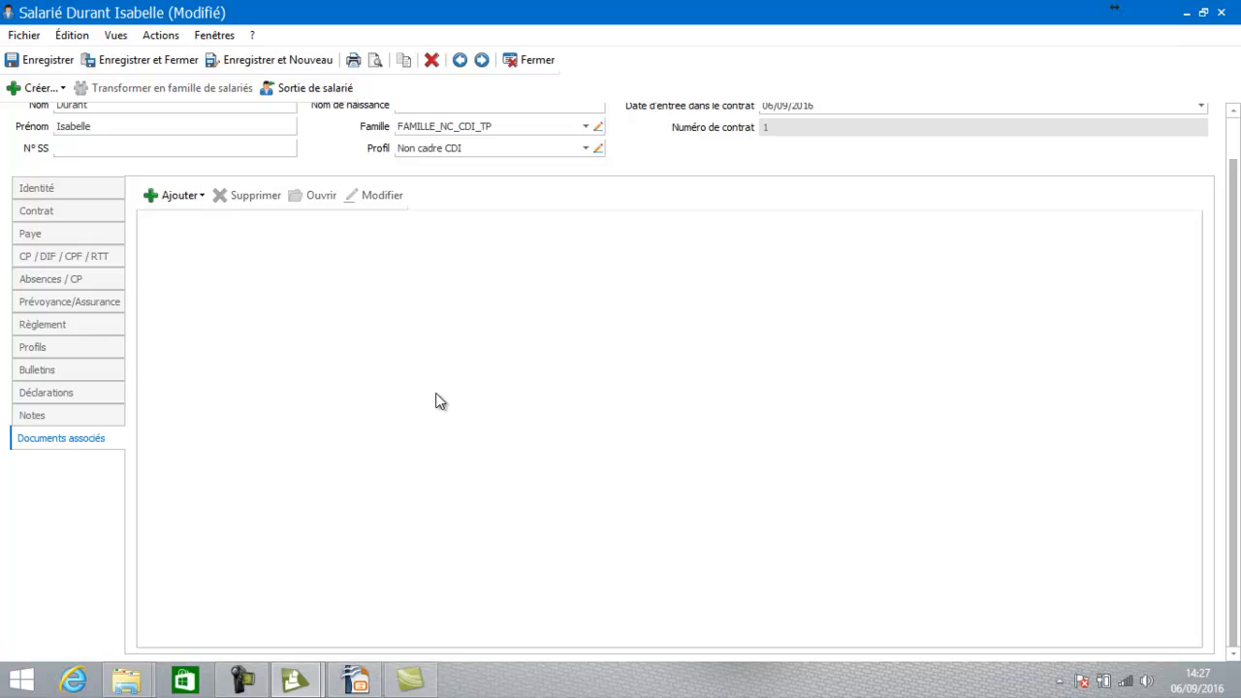
{"action": "left_click", "coordinate": [179, 58]}
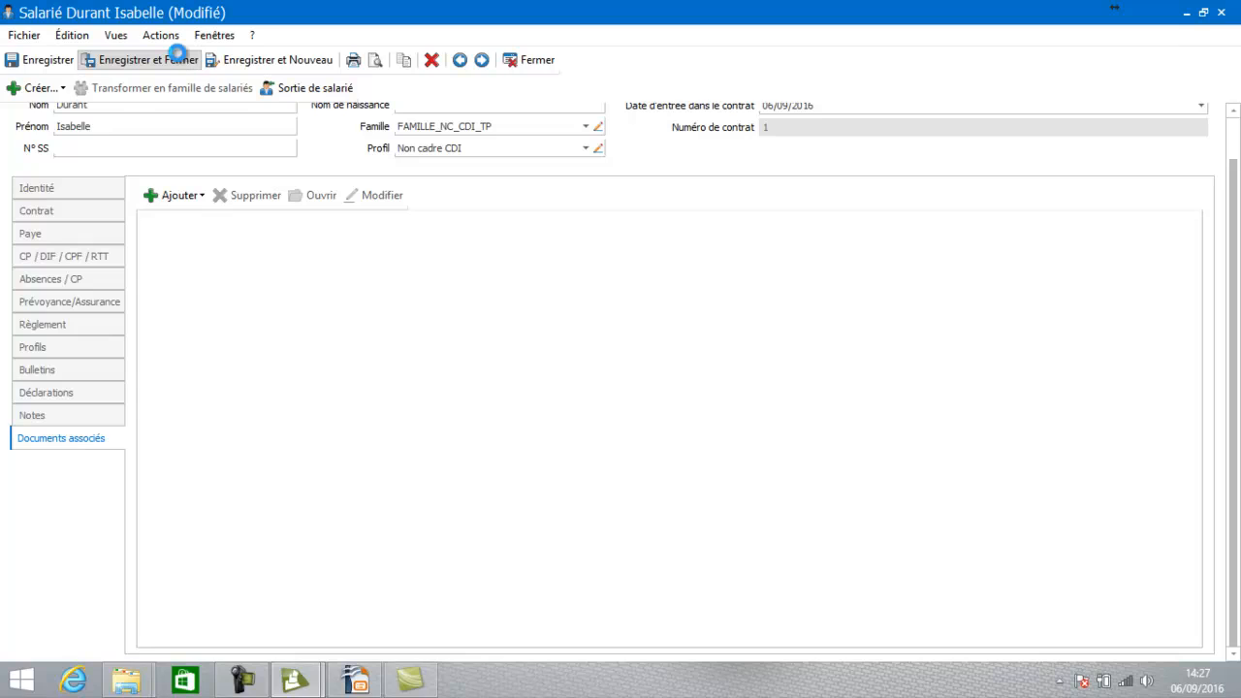